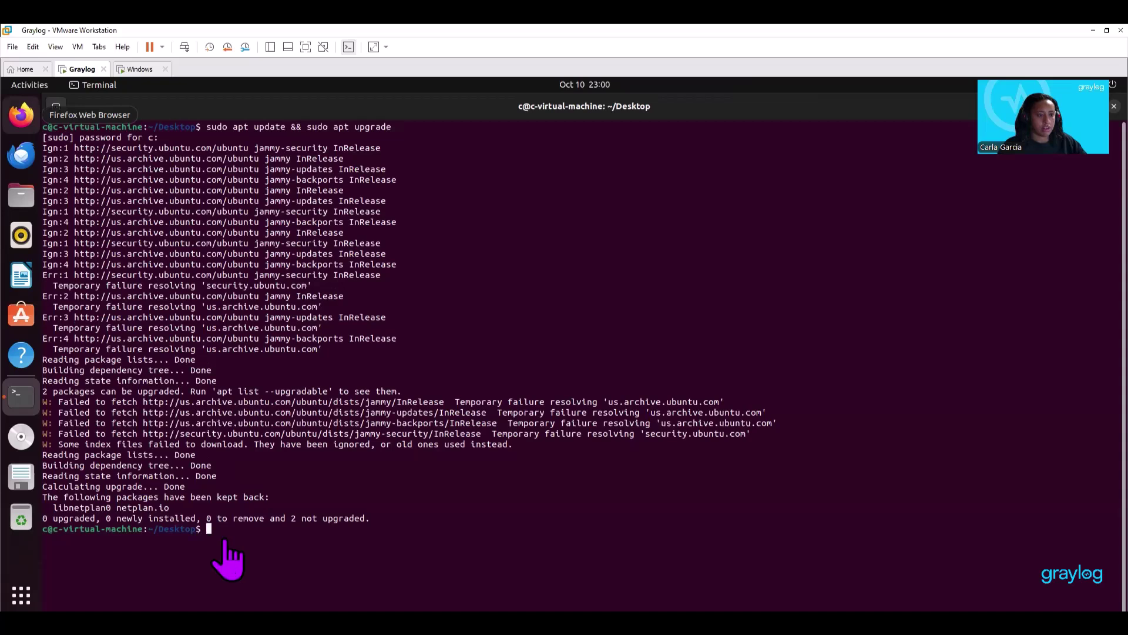
Run 'sudo apt install gnupg curl' and confirm the installation with y.
right_click(215, 528)
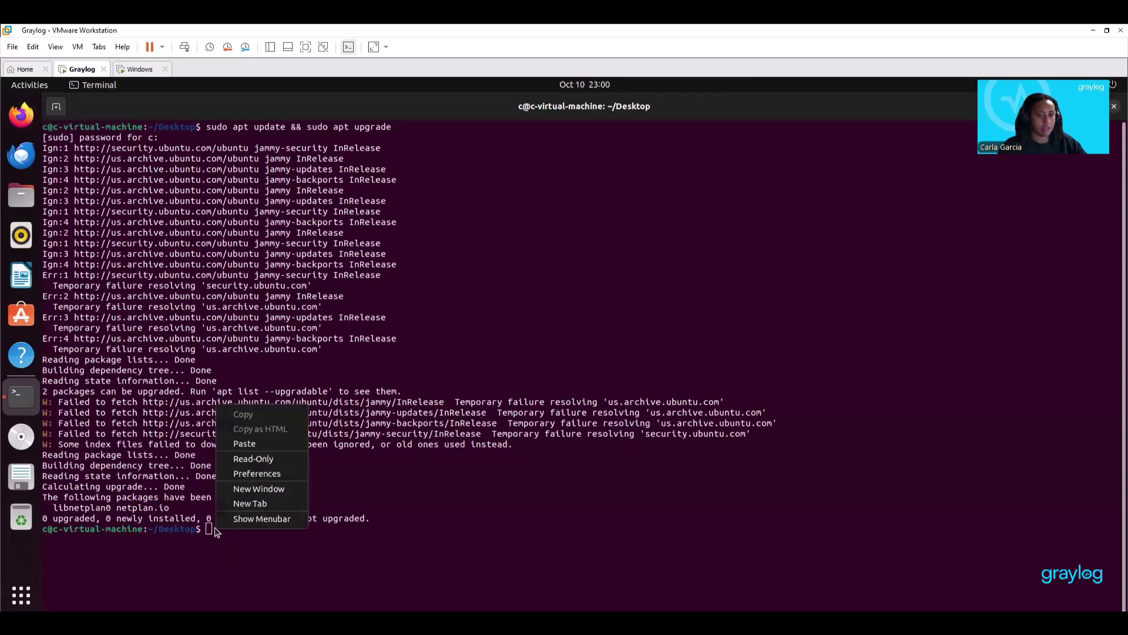
click(245, 445)
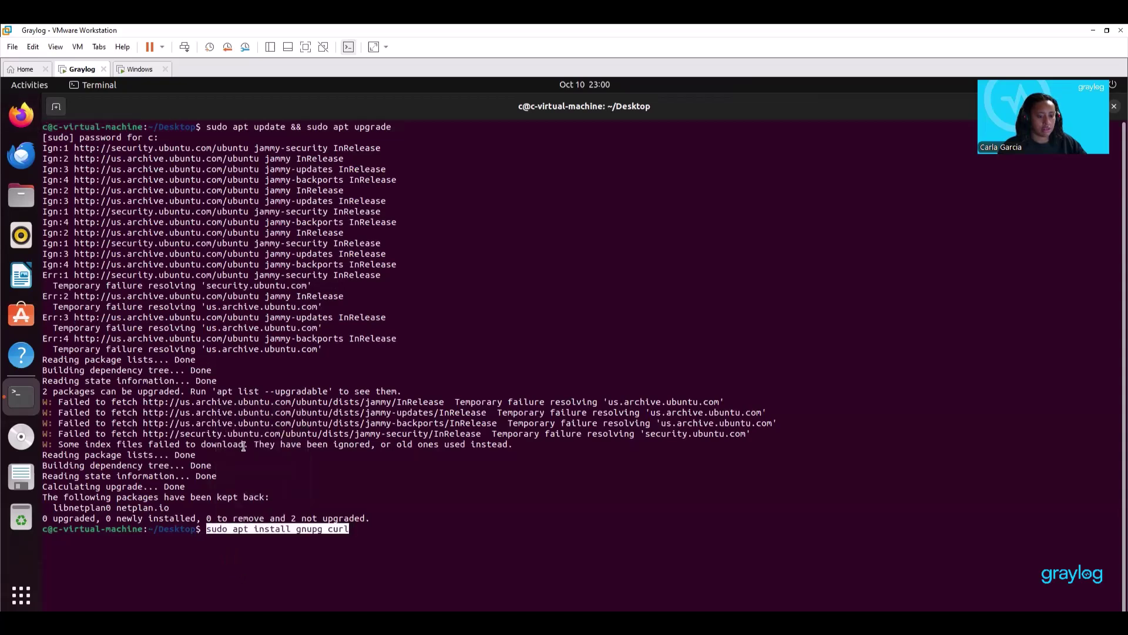
key(Return)
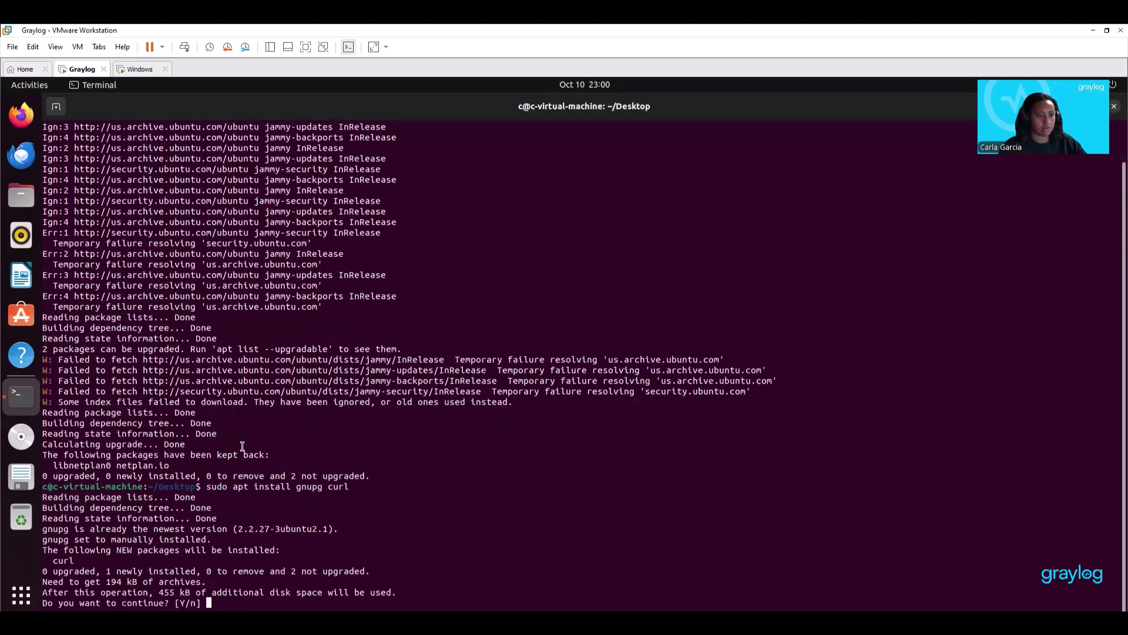
text(y)
key(Return)
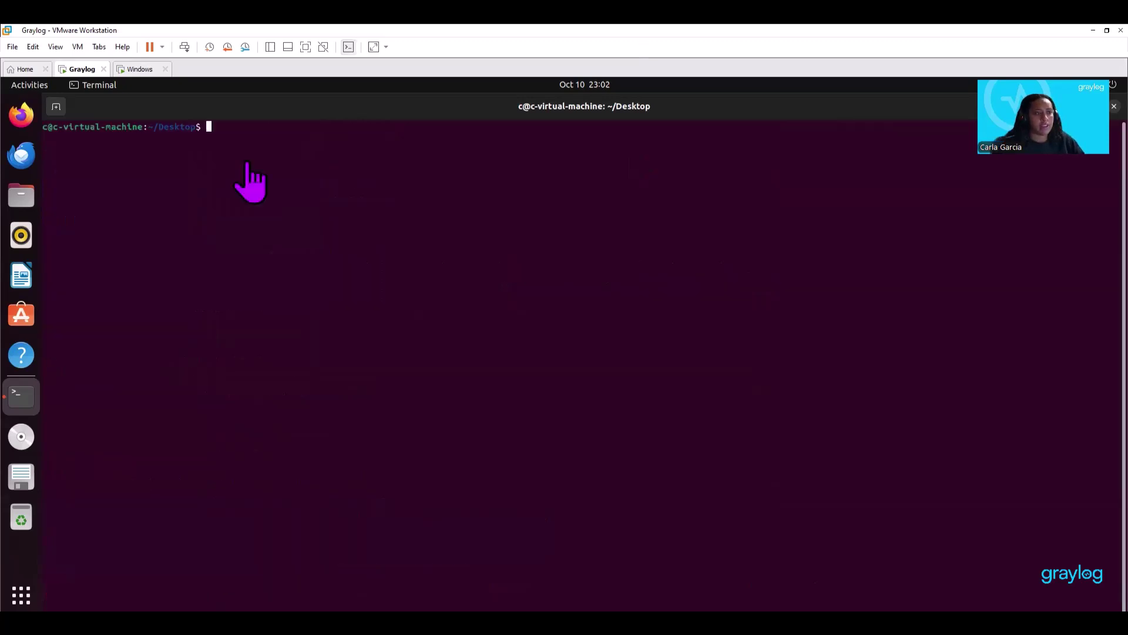
Run 'sudo apt update && sudo apt upgrade' and confirm upgrading the 8 packages.
right_click(210, 126)
click(239, 165)
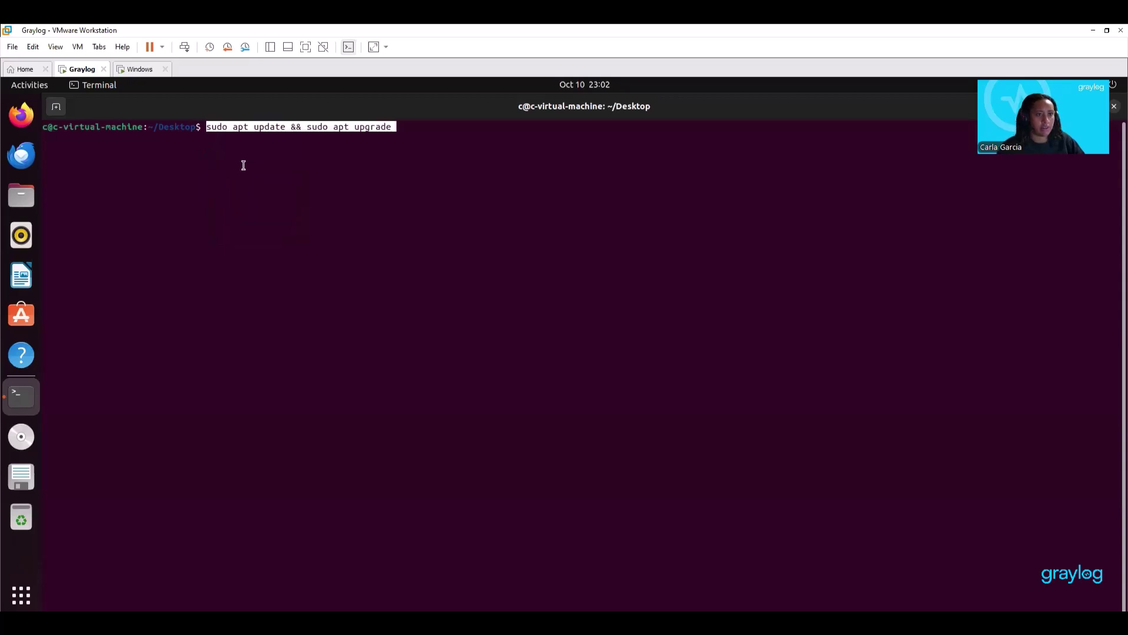
key(Return)
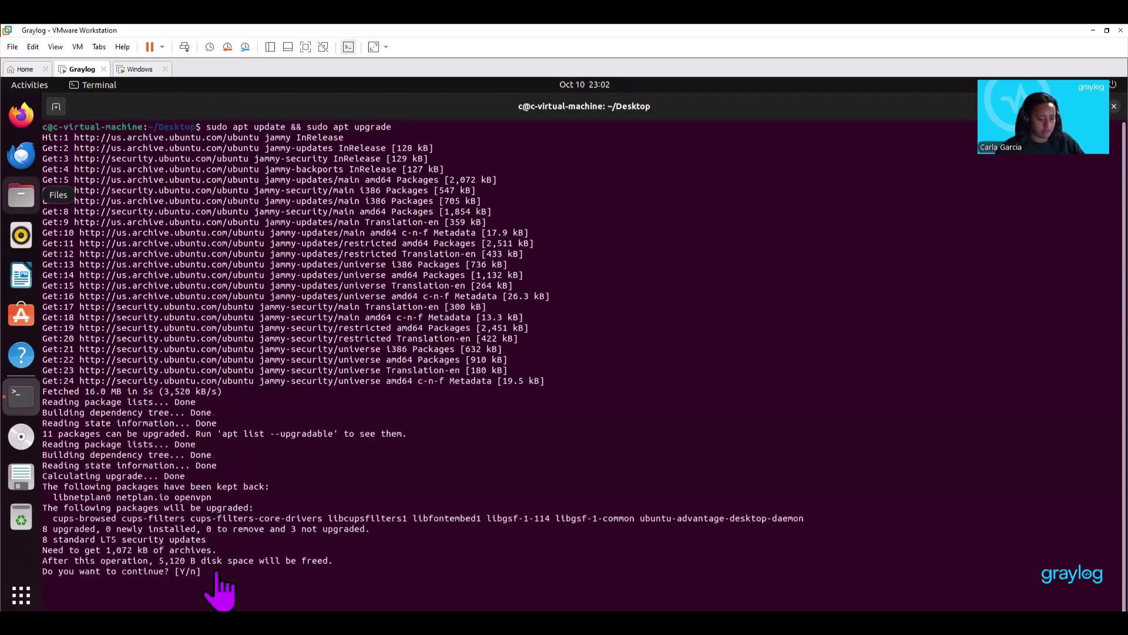
text(y)
key(Return)
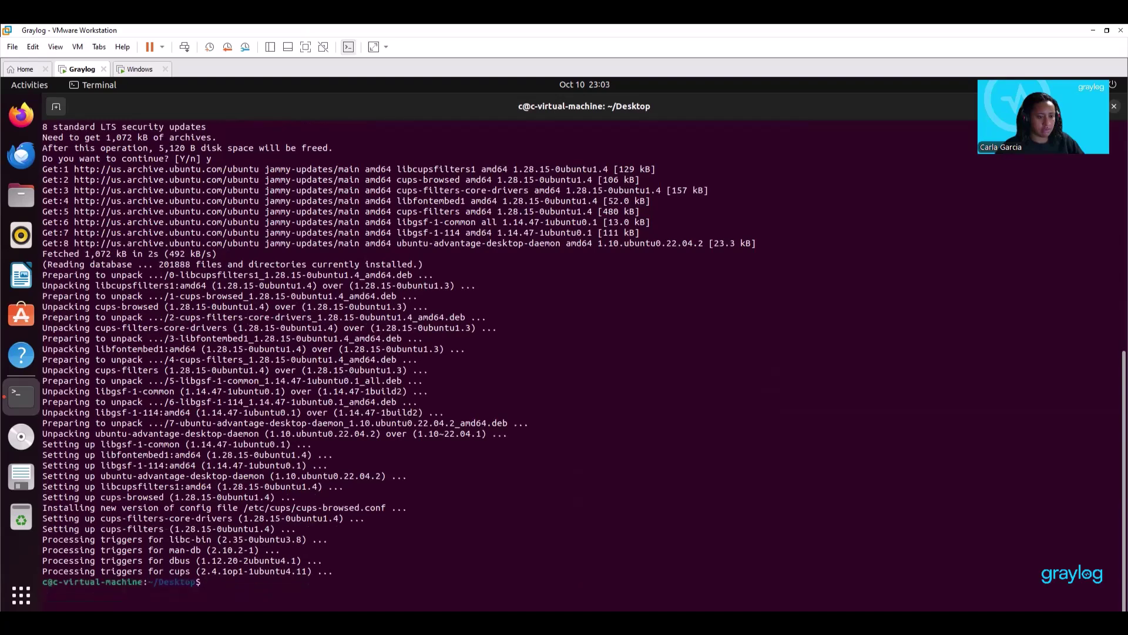
Install curl via 'sudo apt install gnupg curl', then paste the MongoDB 7.0 key import command.
right_click(226, 585)
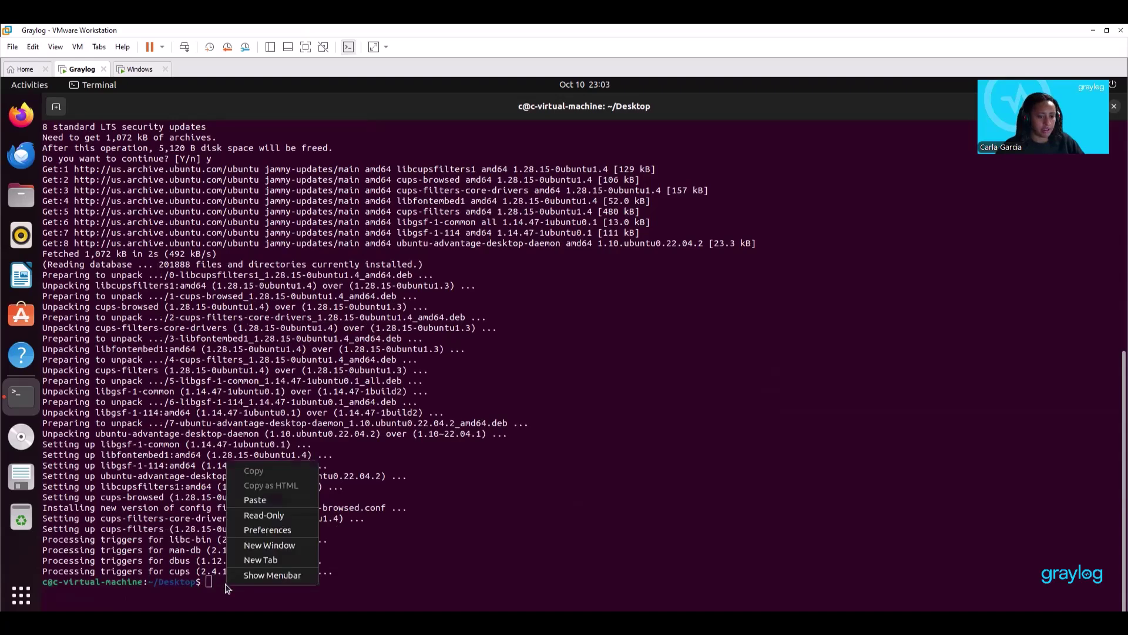
click(255, 500)
key(Return)
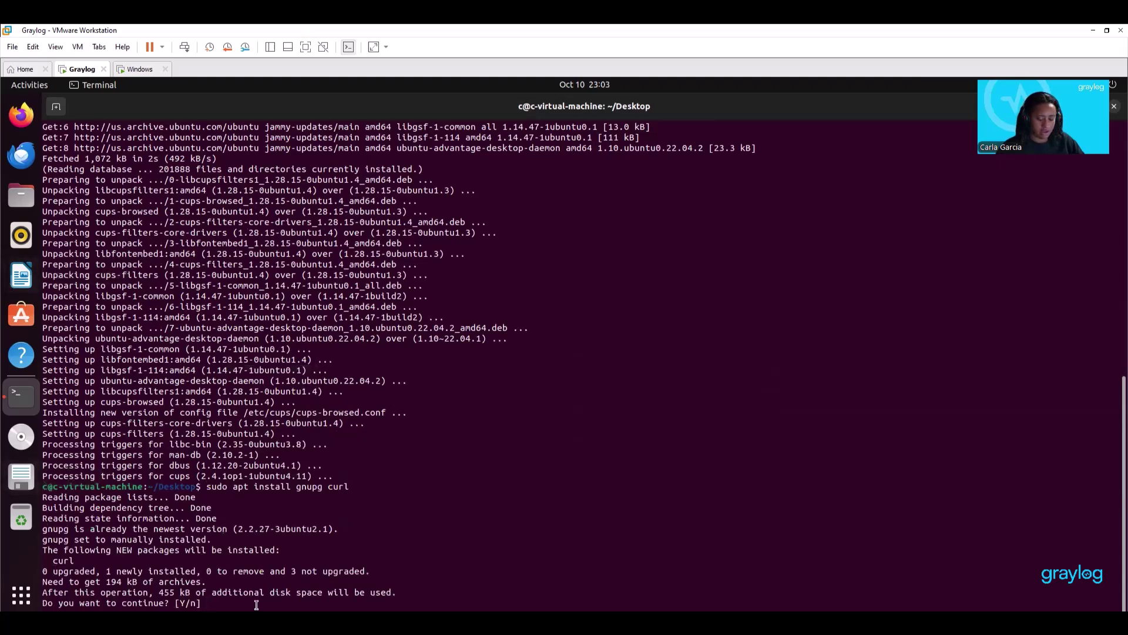
text(y)
key(Return)
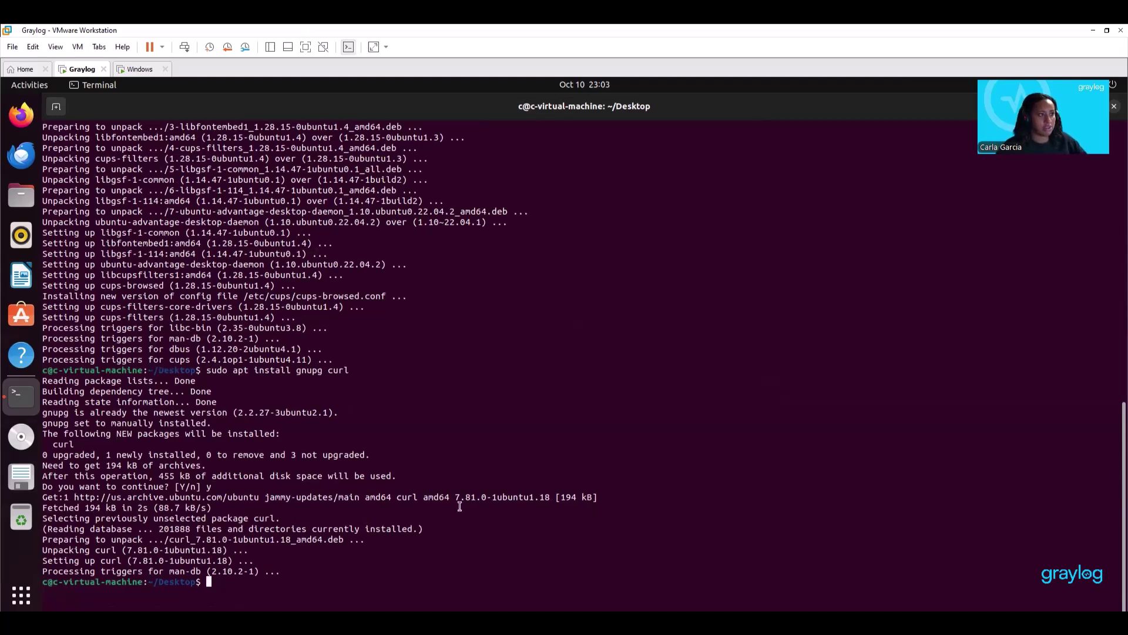
right_click(207, 581)
click(235, 496)
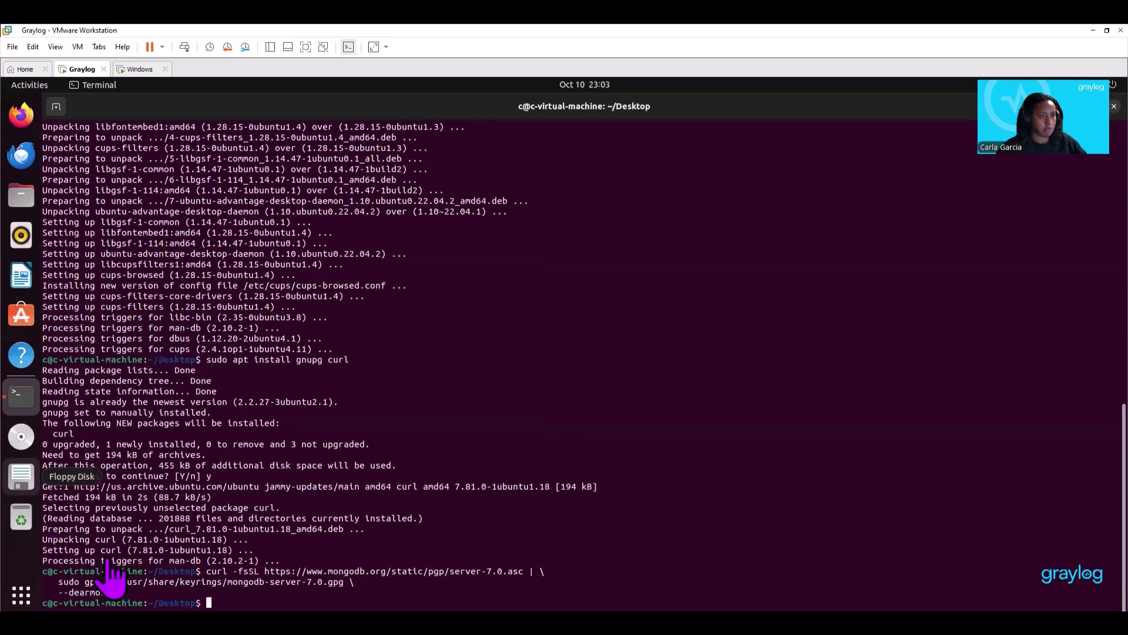
Add the MongoDB 7.0 repository to the apt sources list.
right_click(209, 474)
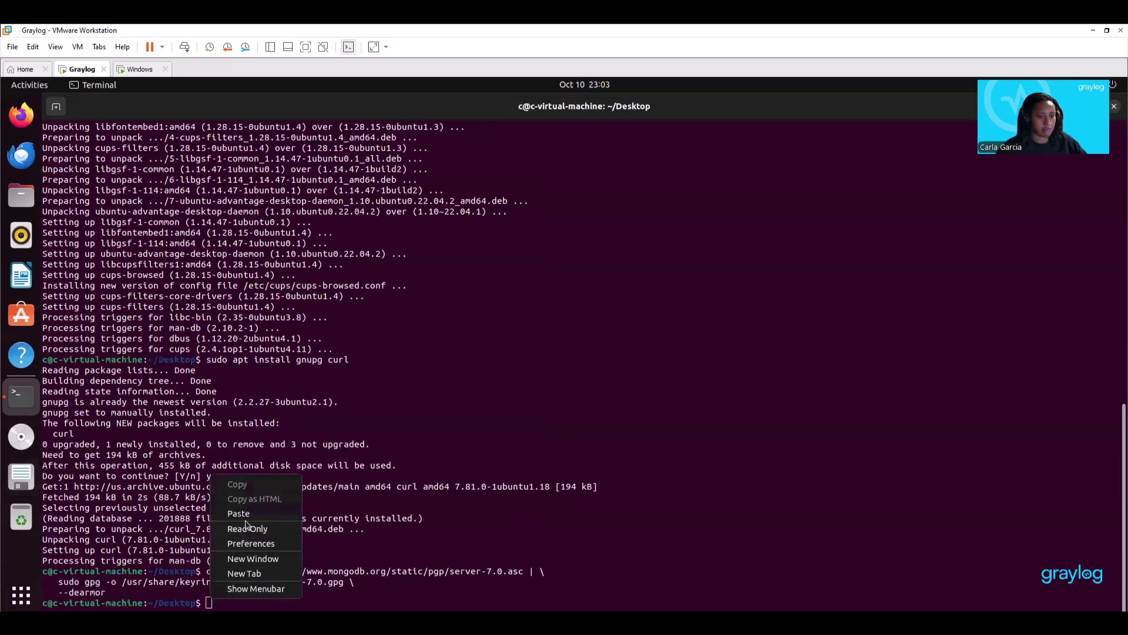
click(246, 516)
key(Return)
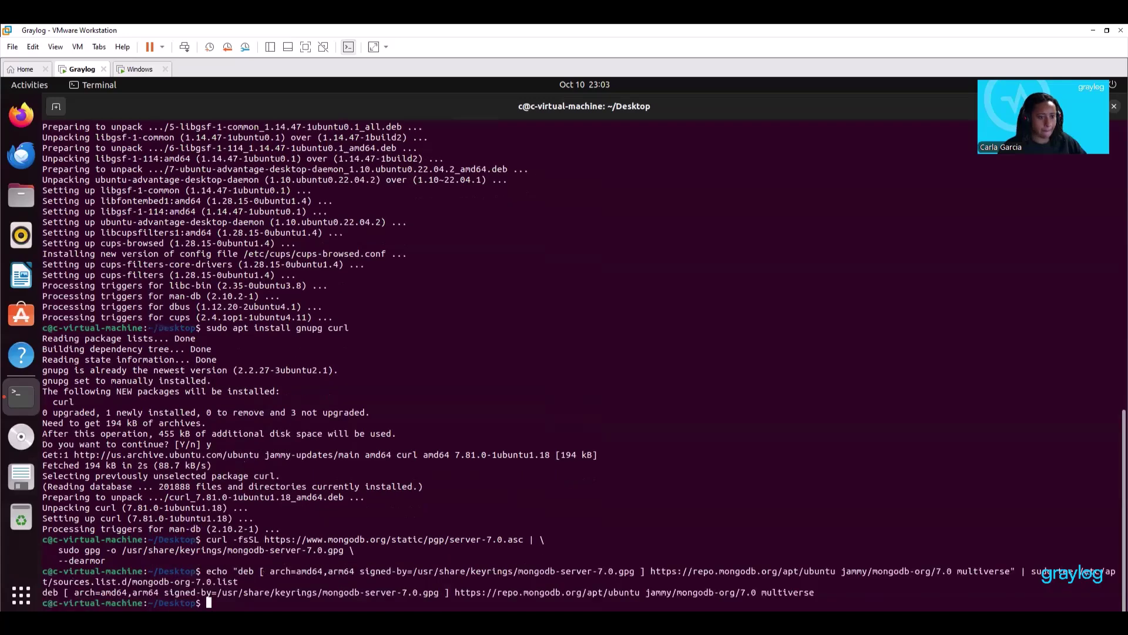
Refresh package lists and install MongoDB with 'sudo apt install -y mongodb-org'.
right_click(222, 599)
click(249, 515)
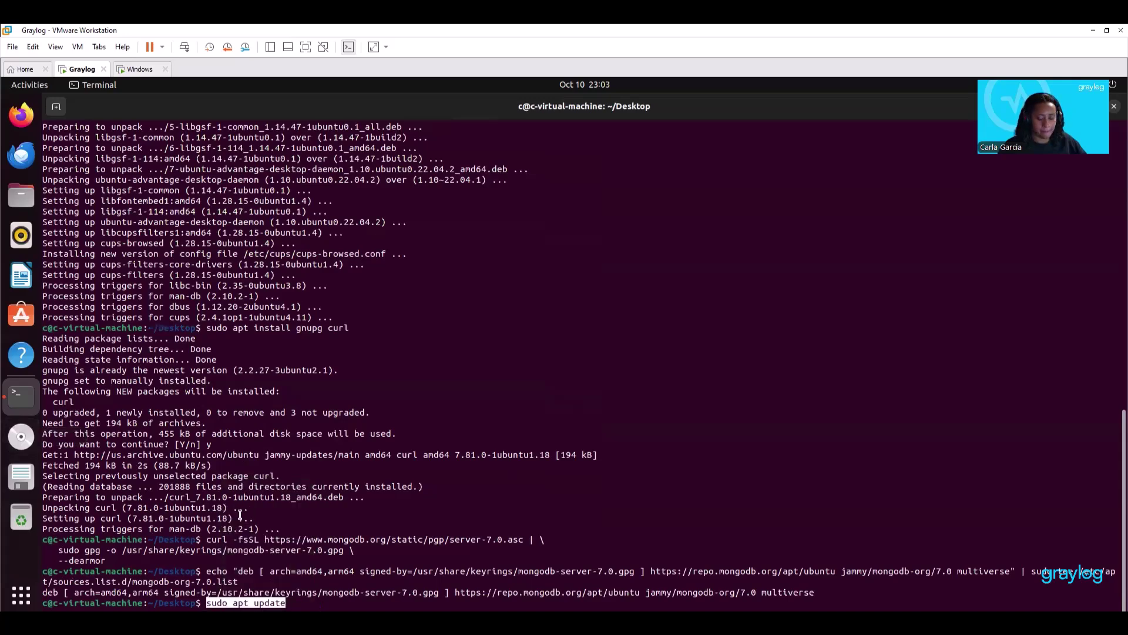
key(Return)
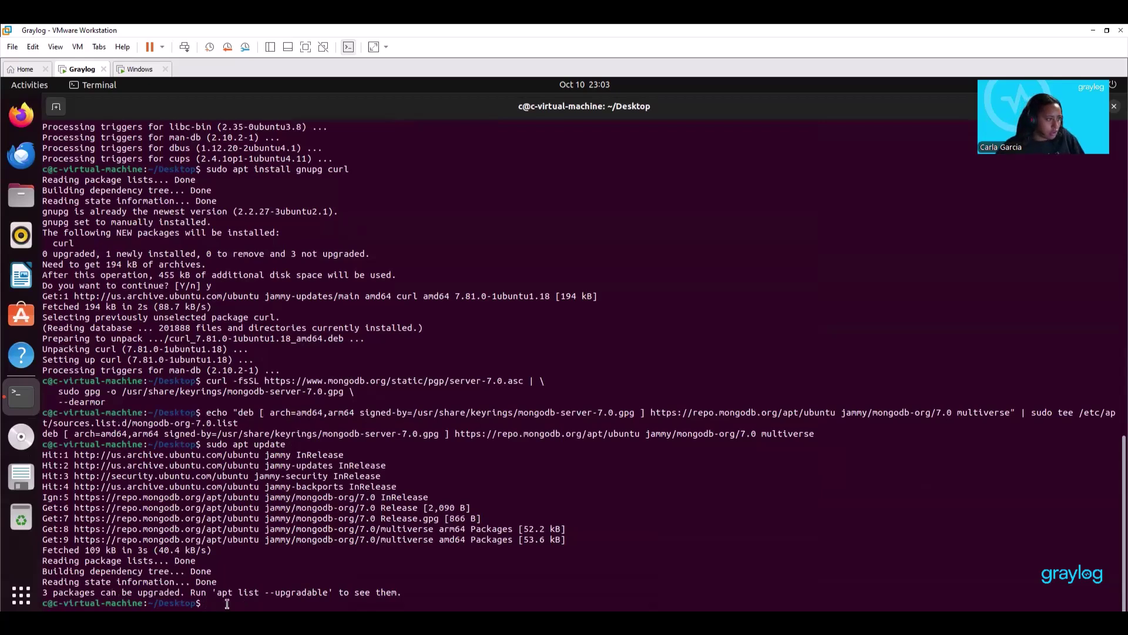
text(sud)
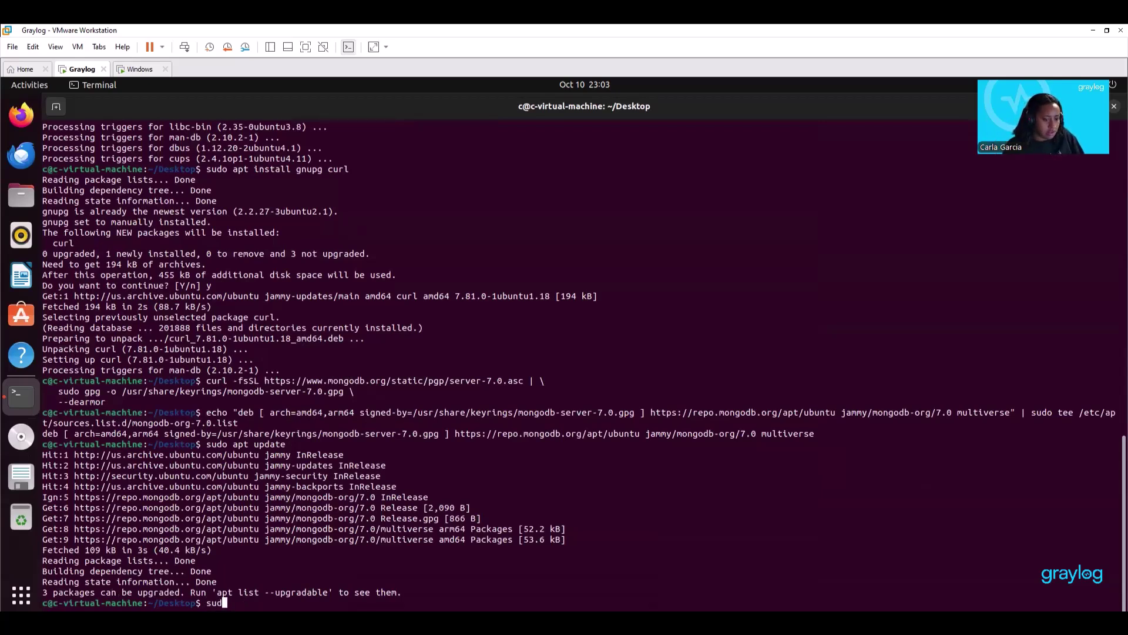
text(o apt install )
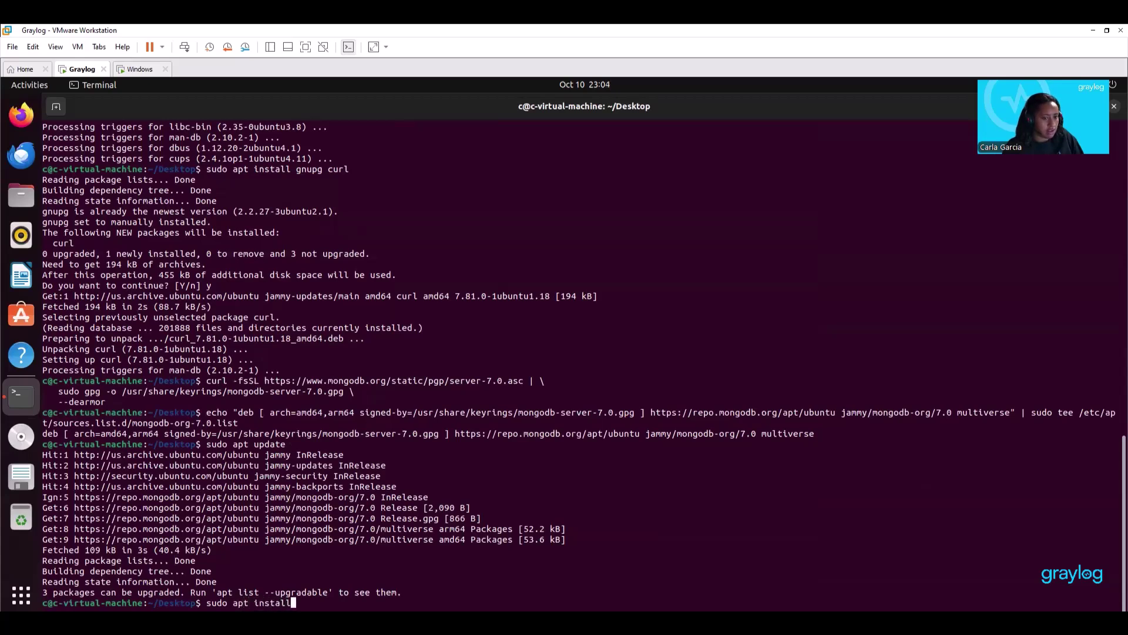
text(-)
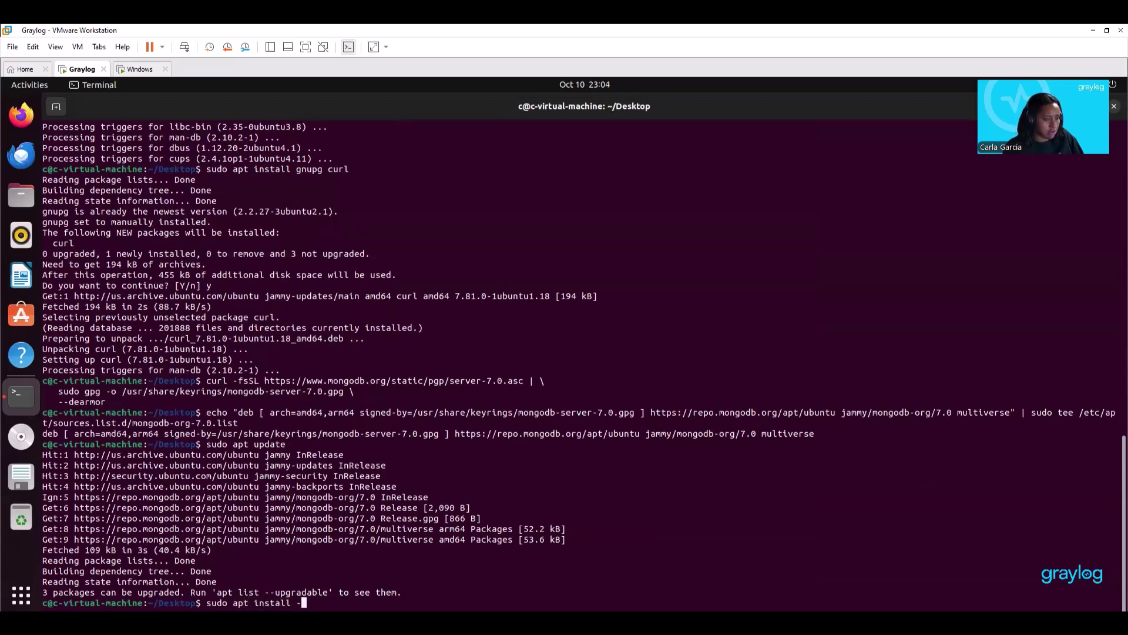
text(y mon)
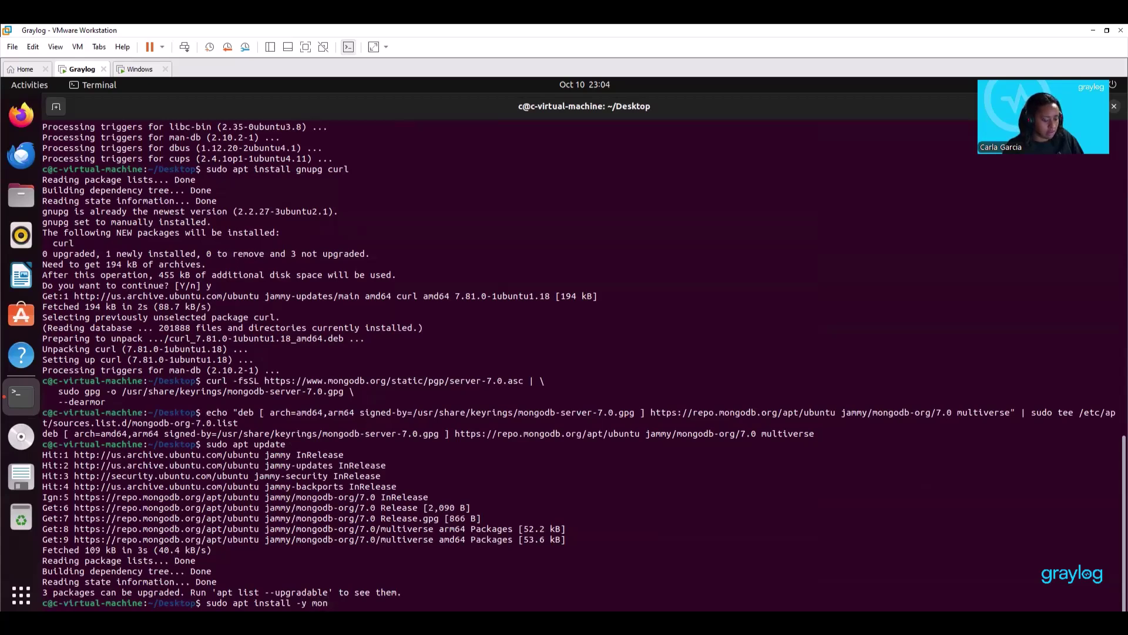
text(godb-org)
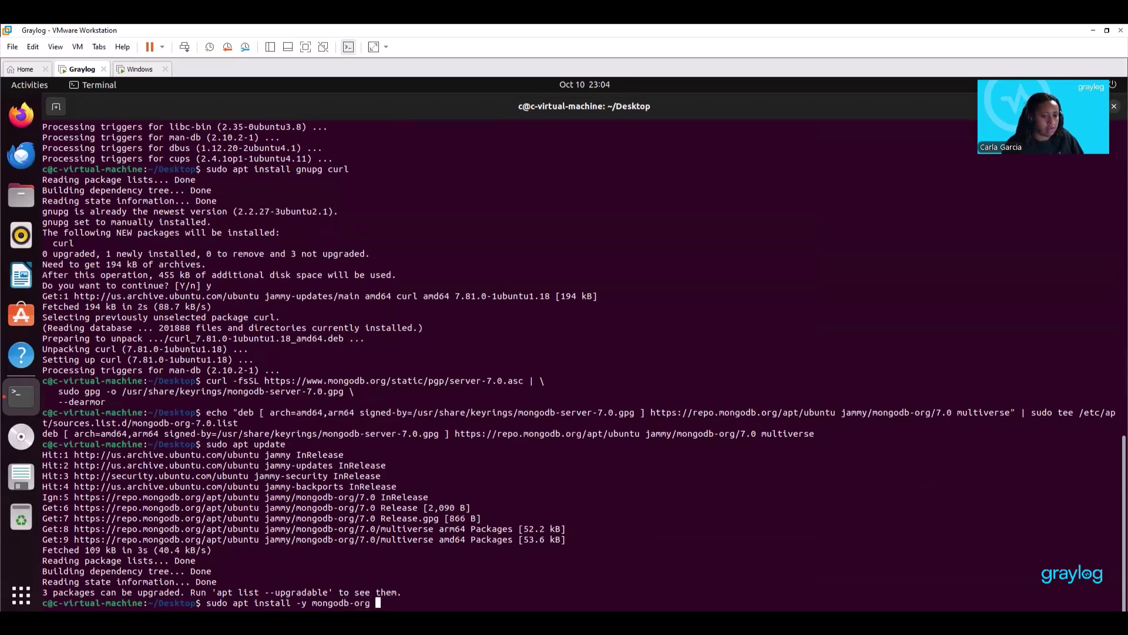
key(Return)
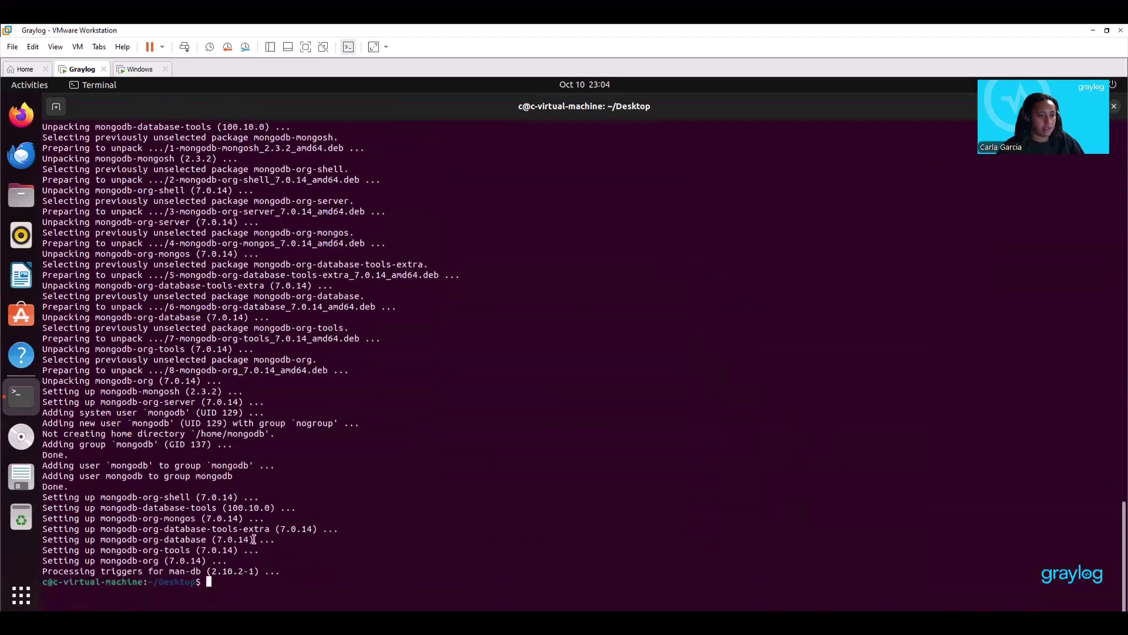
Enable, start and check the status of mongod.service with systemctl.
right_click(219, 582)
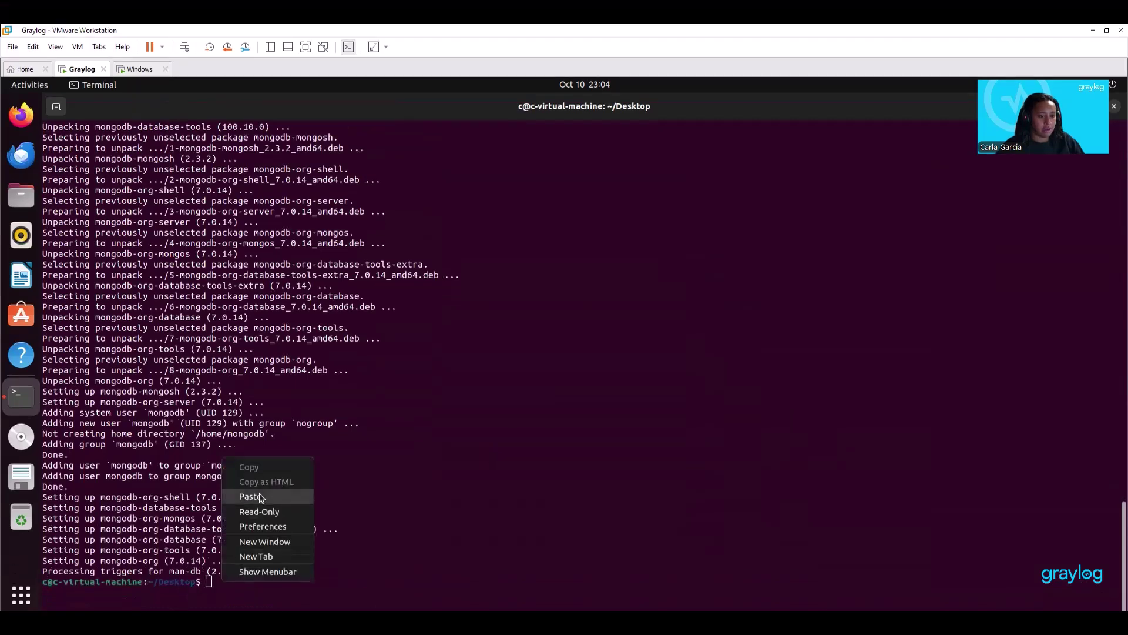
click(259, 494)
key(Return)
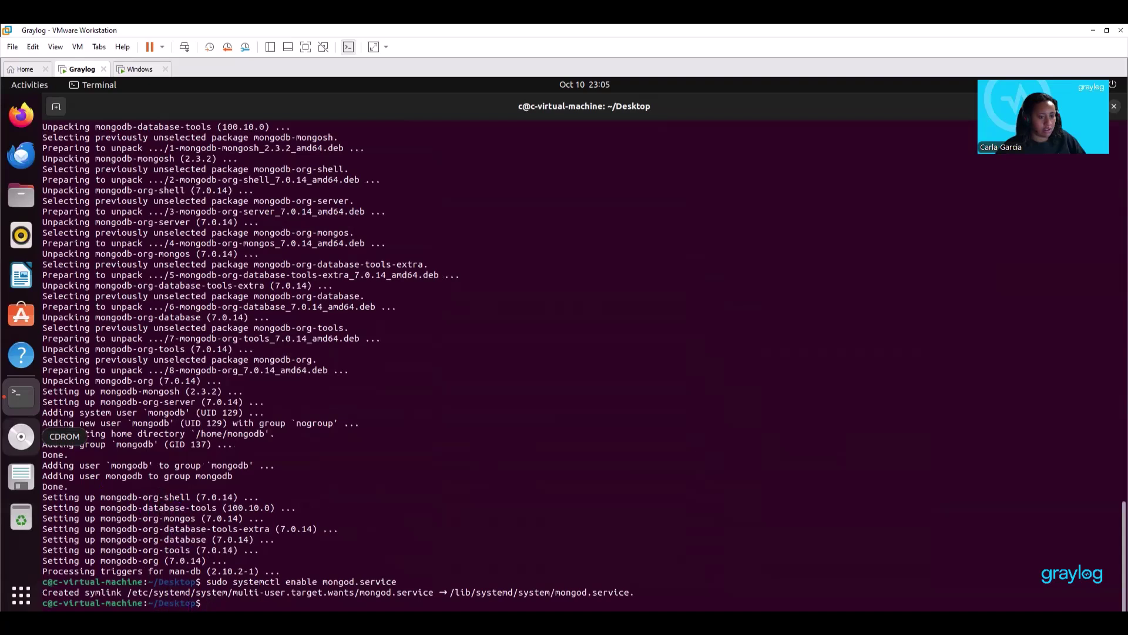
right_click(207, 606)
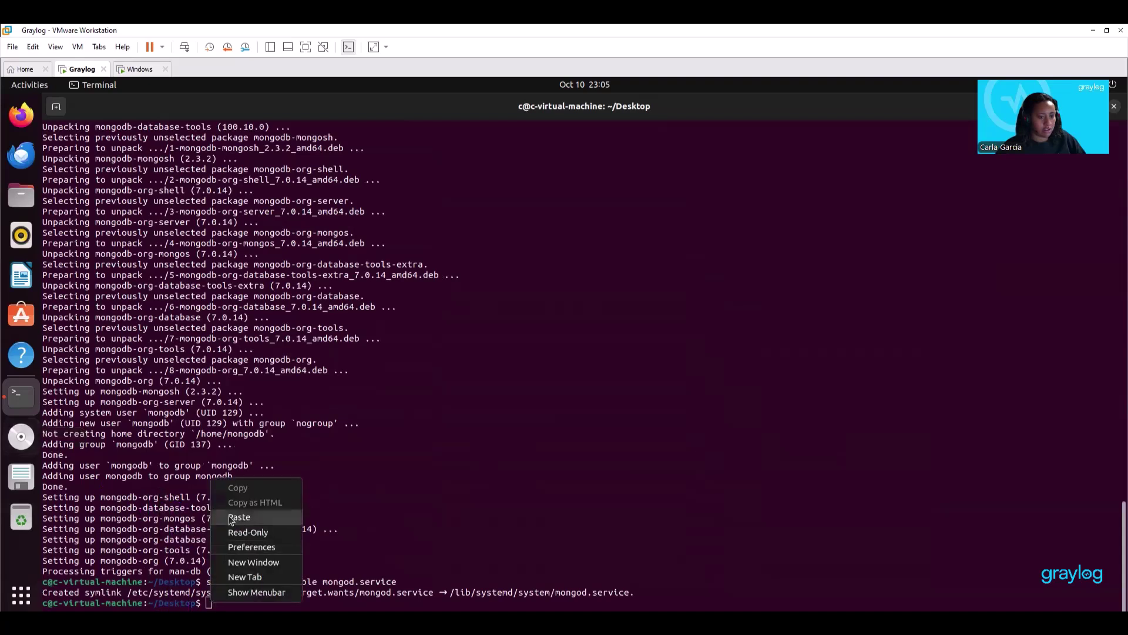
click(229, 517)
key(Return)
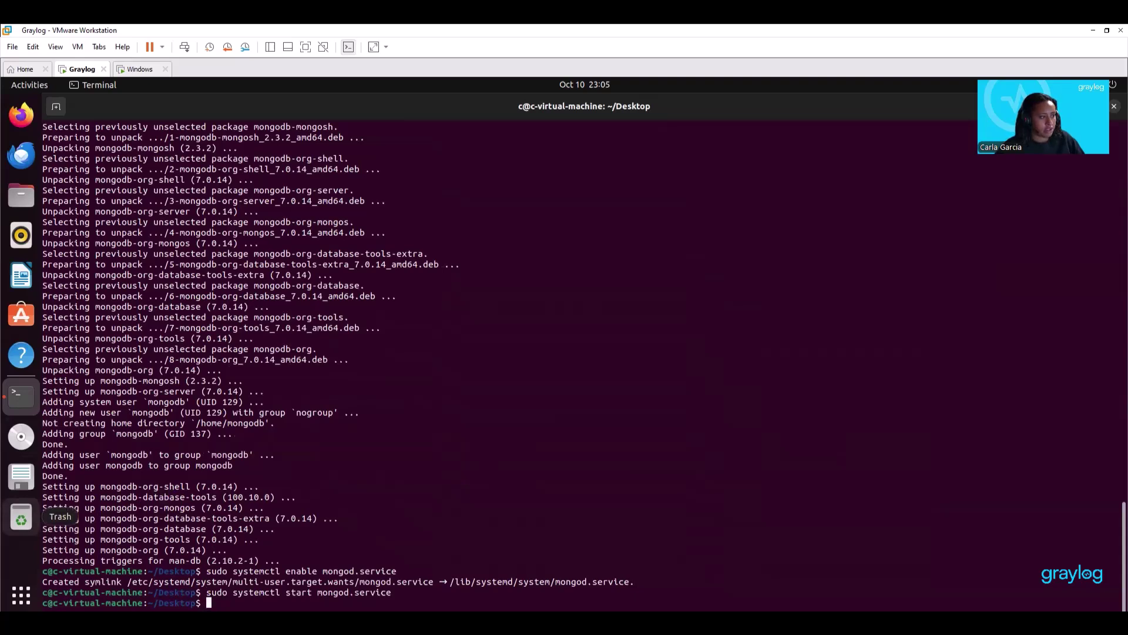
right_click(214, 606)
click(248, 519)
key(Return)
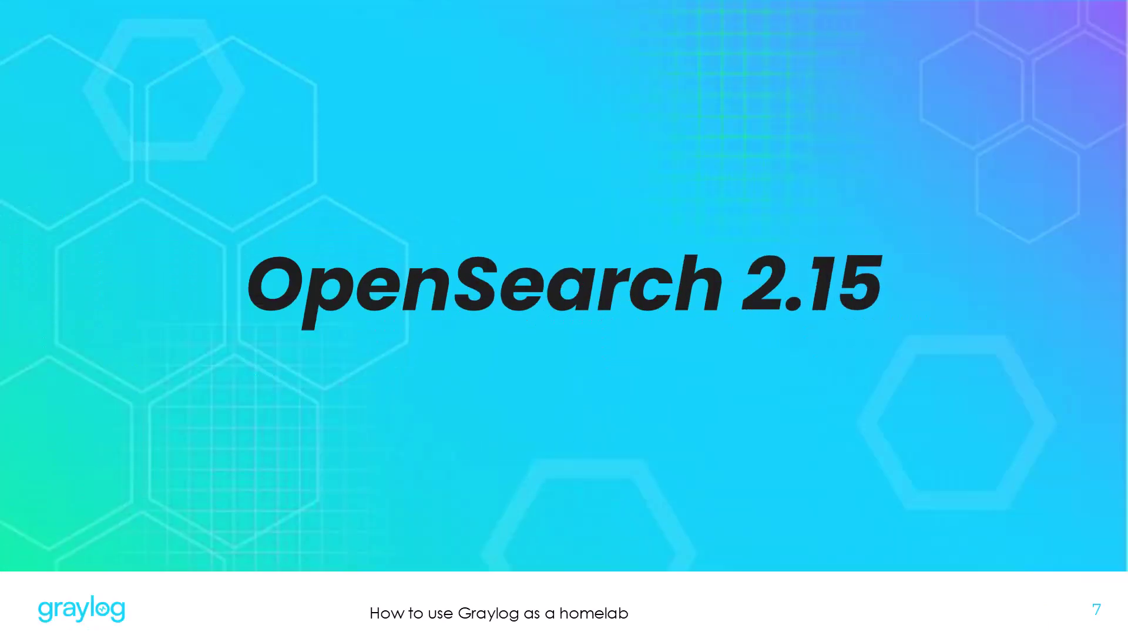
Download and store the OpenSearch signing key.
key(Right)
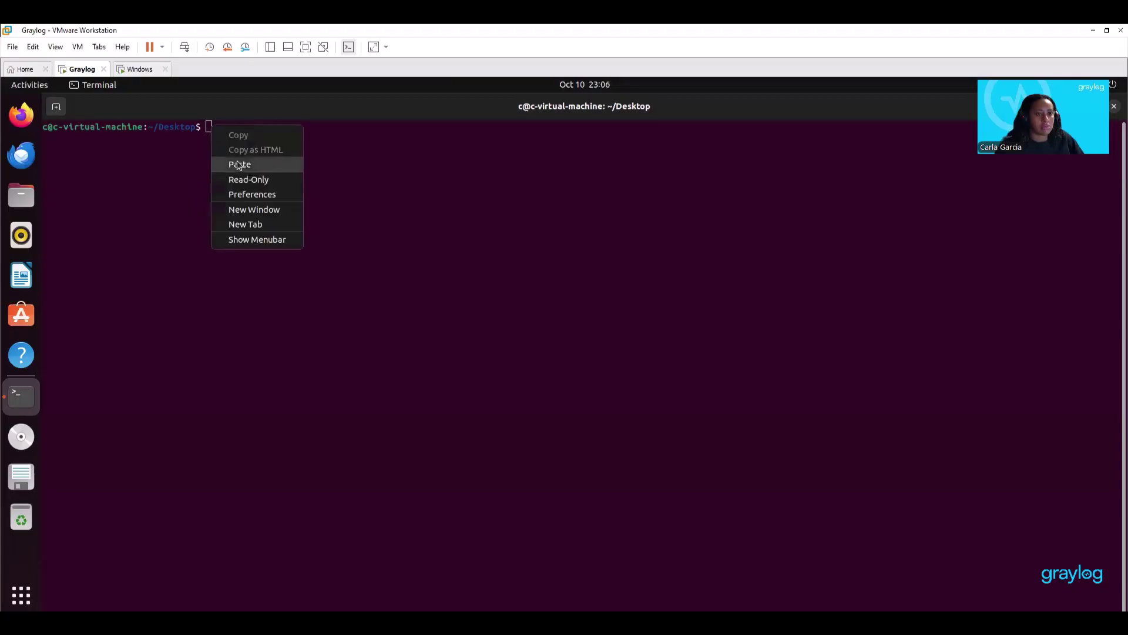
click(236, 163)
key(Return)
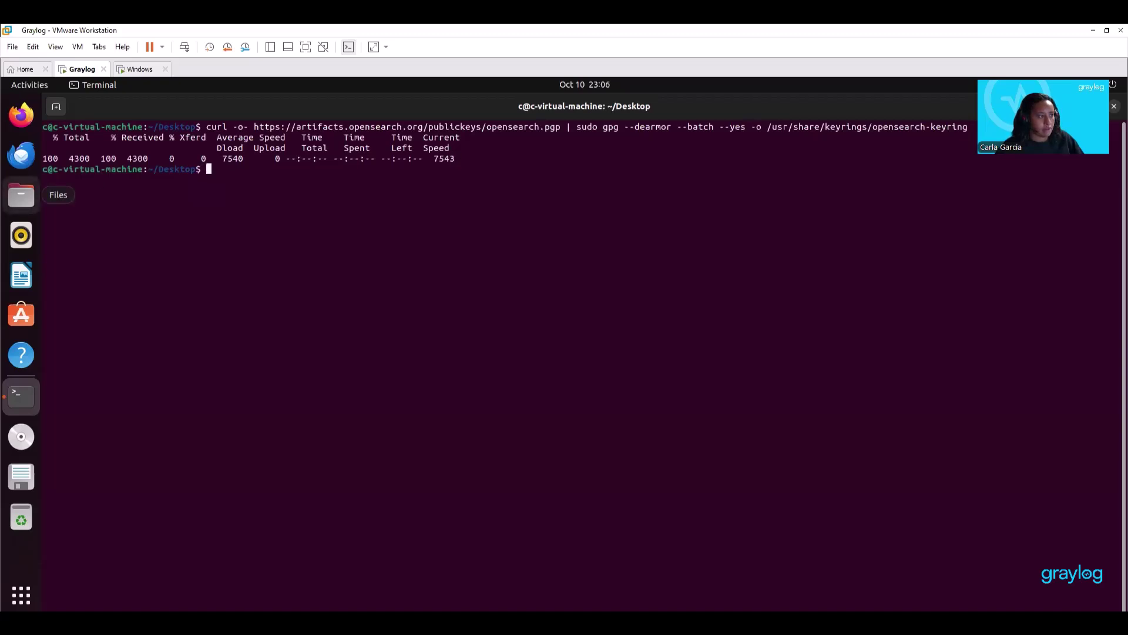
Add the OpenSearch 2.x repository to apt sources and refresh the package lists.
right_click(217, 169)
click(249, 210)
key(Return)
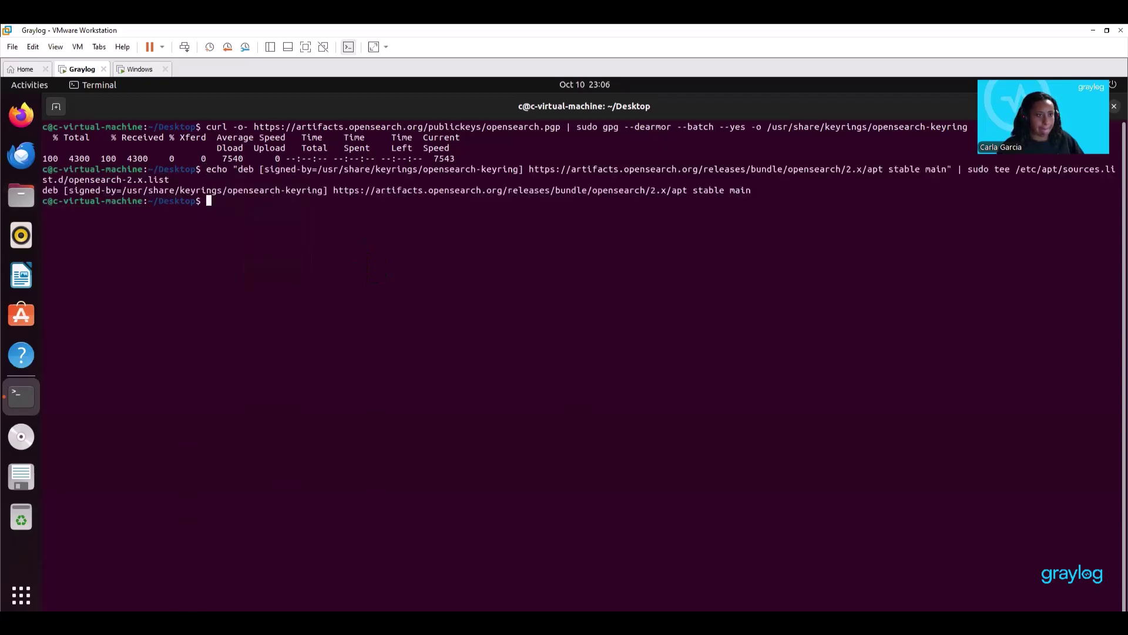
right_click(211, 201)
click(242, 240)
key(Return)
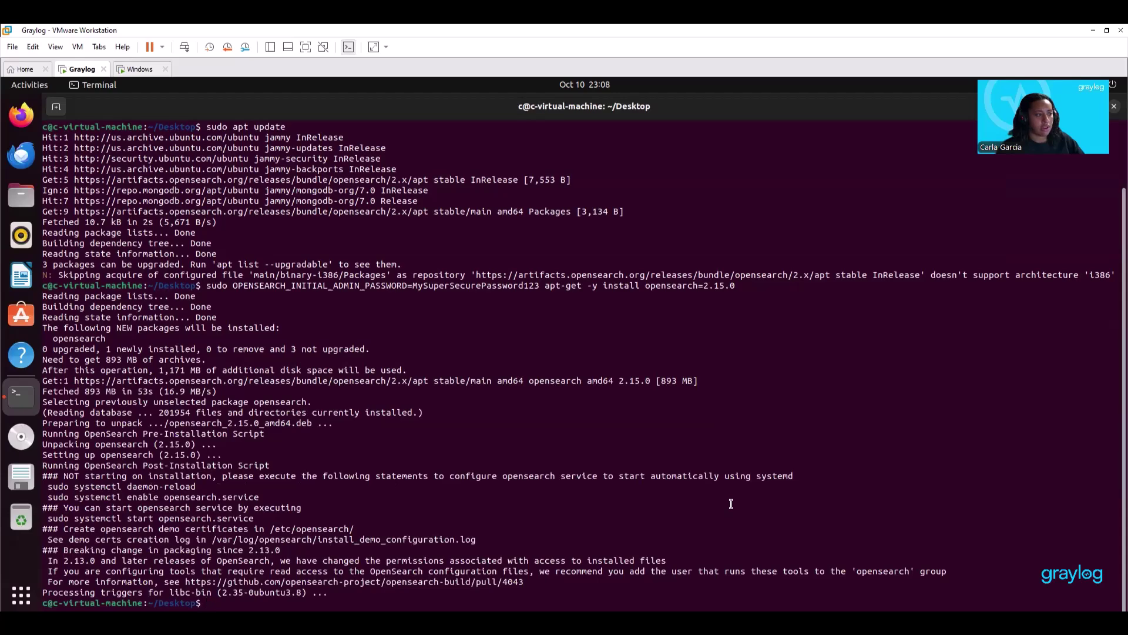
Open /etc/opensearch/opensearch.yml in nano and uncomment cluster.name, setting it to graylog.
right_click(221, 604)
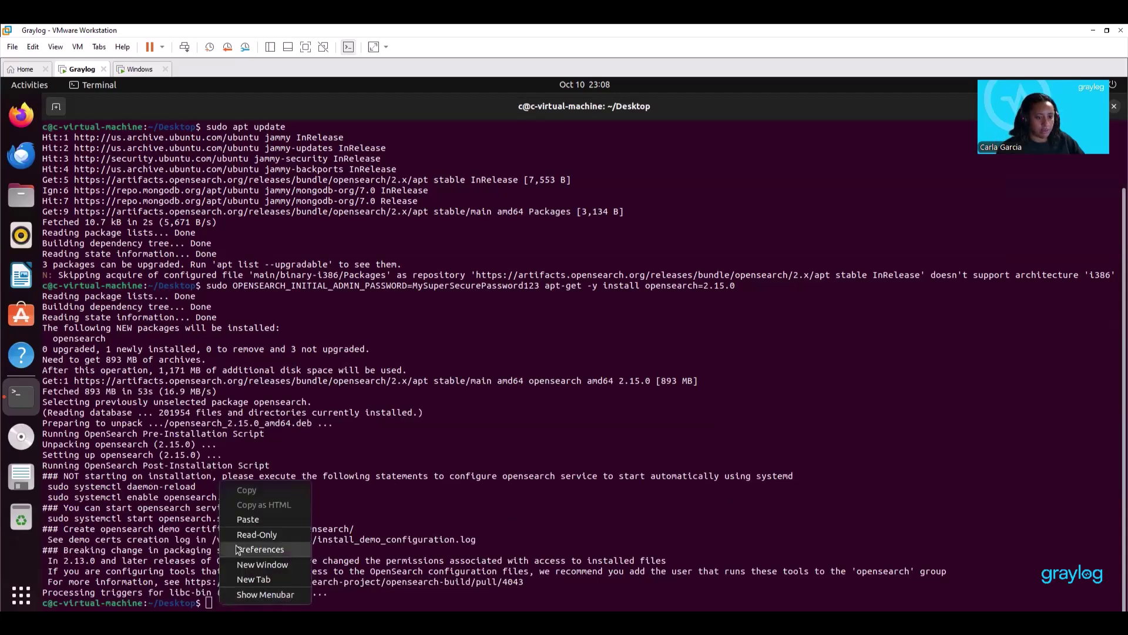
click(241, 518)
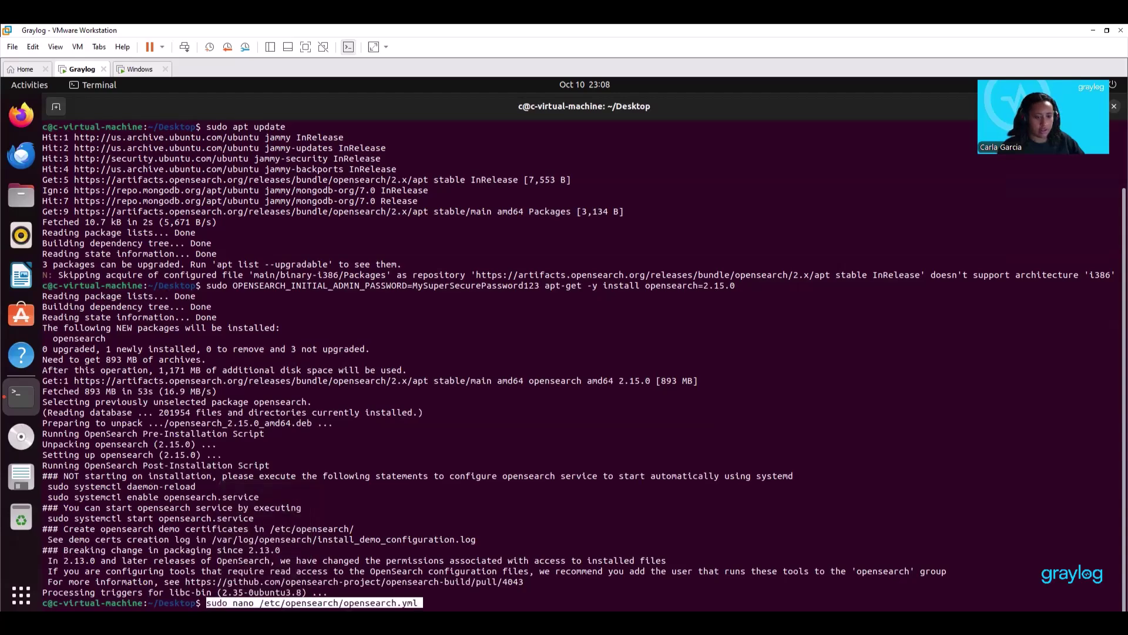
key(Return)
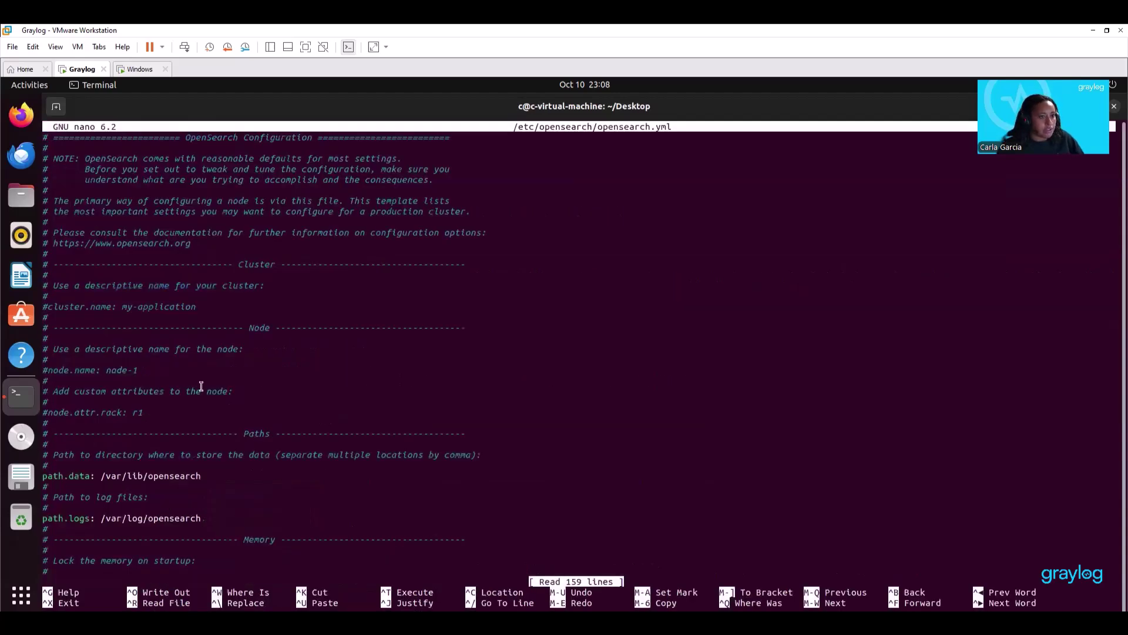
key(Down)
key(Down)
key(Down)
key(Down)
key(Down)
key(Down)
key(Down)
key(Down)
key(Down)
key(Down)
key(Down)
key(Down)
key(Down)
key(Down)
key(Down)
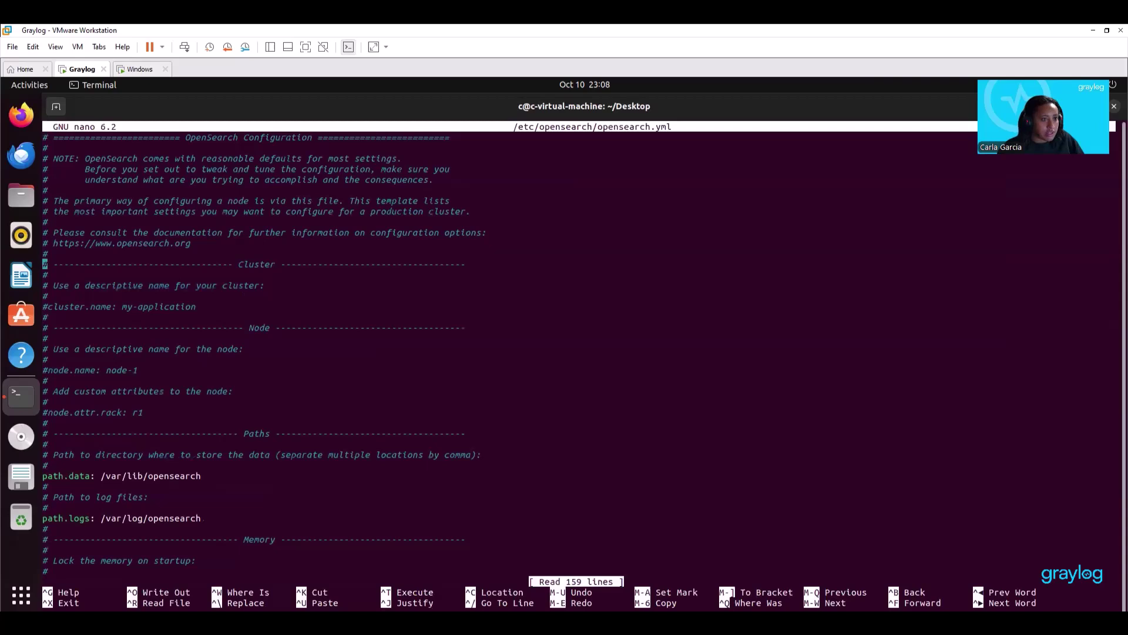
key(Delete)
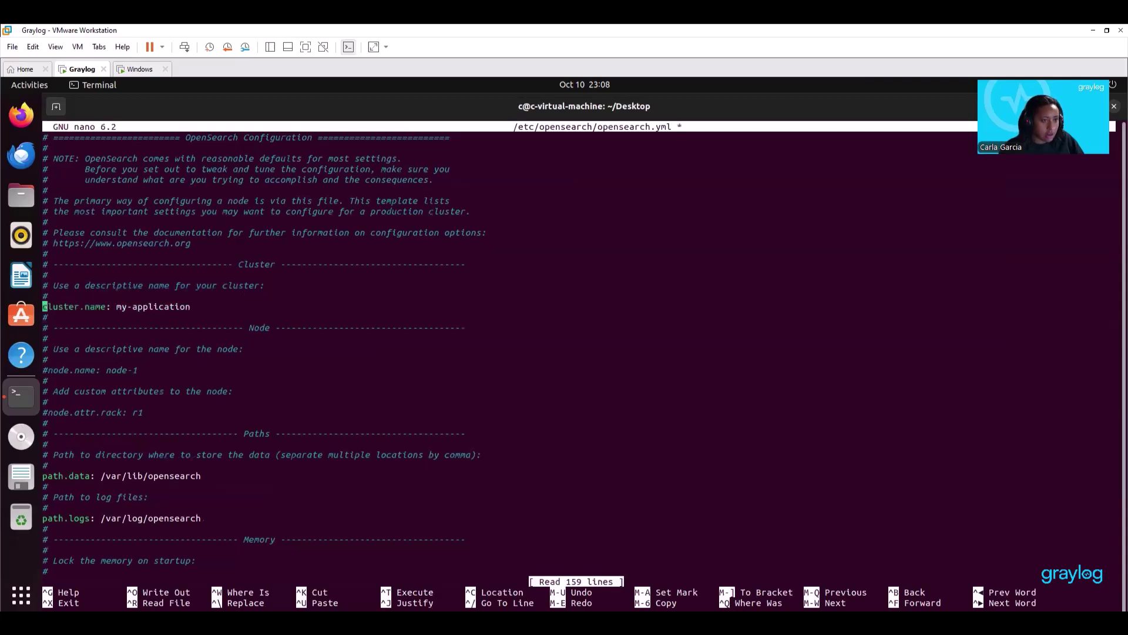
key(Right)
key(Right)
key(Right)
key(Right)
key(Right)
key(Right)
key(Right)
key(Right)
key(Right)
key(Right)
key(Right)
key(Right)
key(Right)
key(Right)
key(Right)
key(Right)
key(Right)
key(Right)
key(Right)
key(Right)
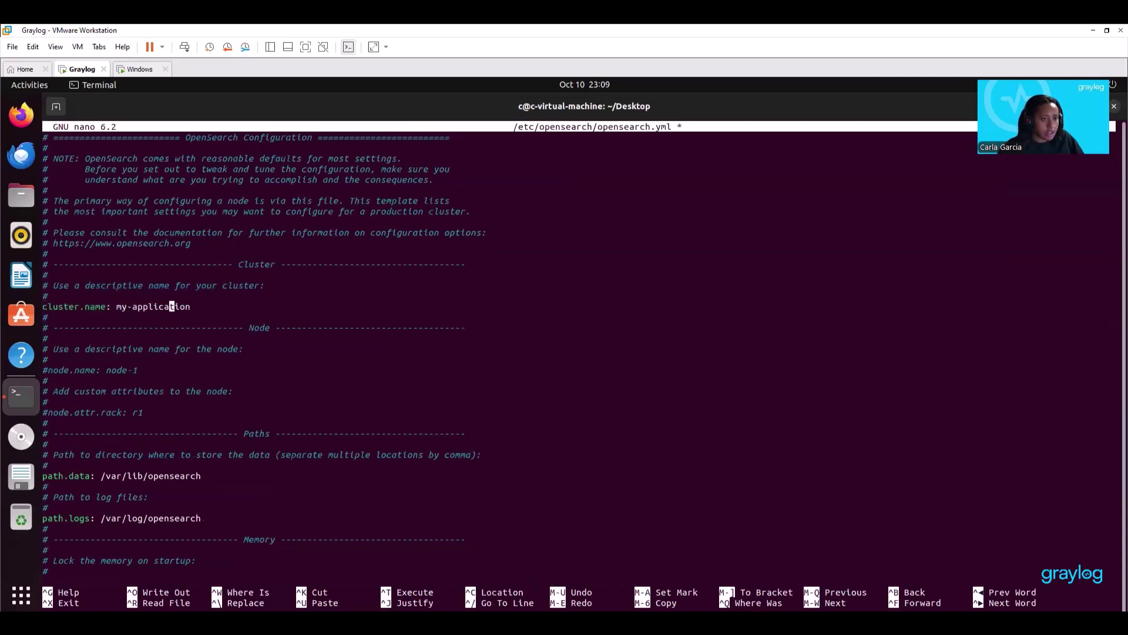
key(Right)
key(BackSpace)
key(BackSpace)
key(BackSpace)
key(BackSpace)
key(BackSpace)
key(BackSpace)
key(BackSpace)
key(BackSpace)
key(BackSpace)
key(BackSpace)
key(BackSpace)
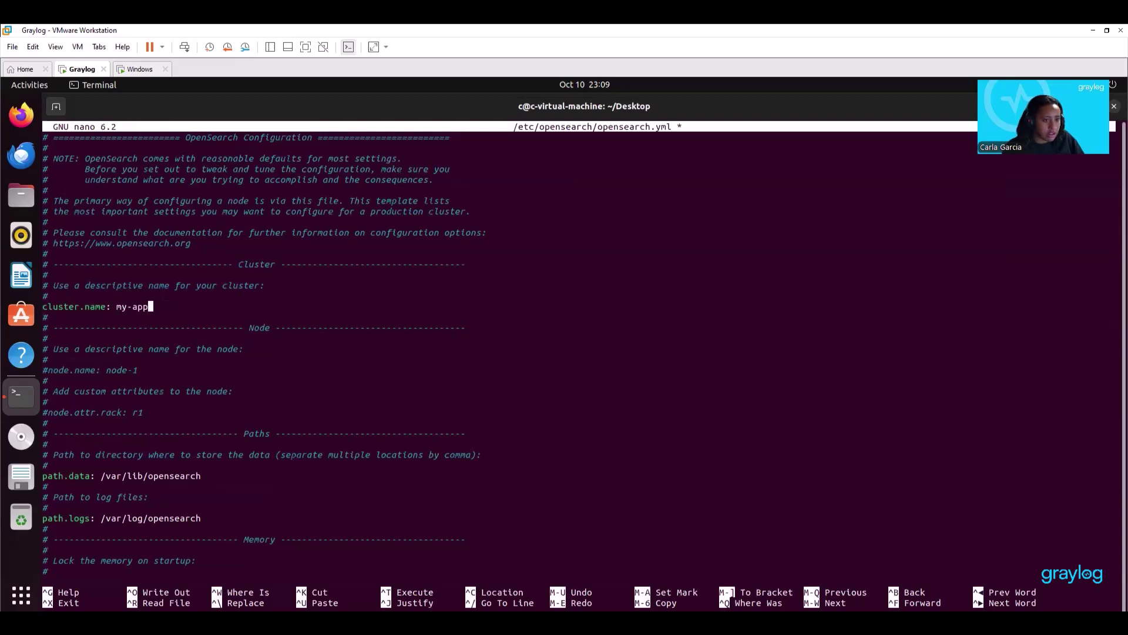
key(BackSpace)
key(BackSpace)
key(BackSpace)
text(gra)
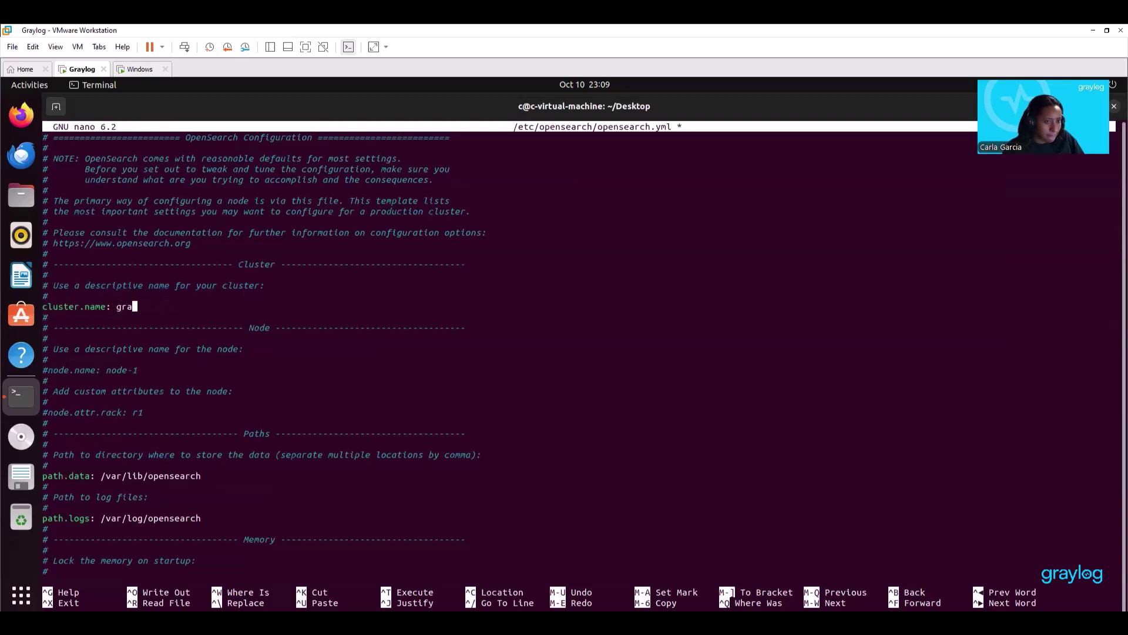
text(ylog)
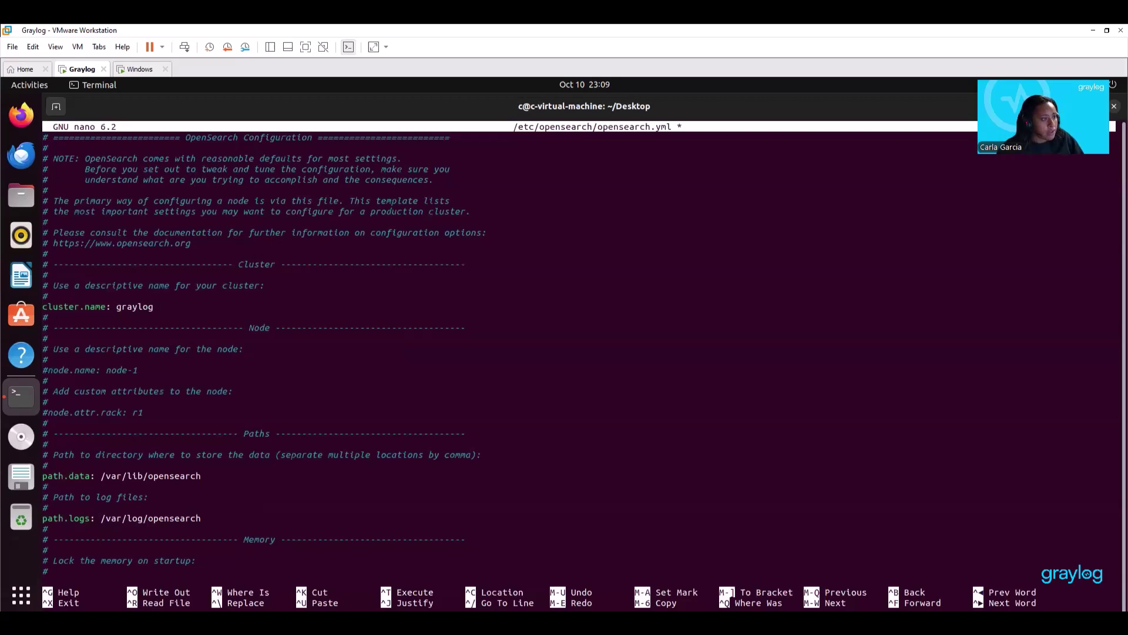
Uncomment node.name and set it to ${HOSTNAME}.
key(Down)
key(Down)
key(Down)
key(Down)
key(Down)
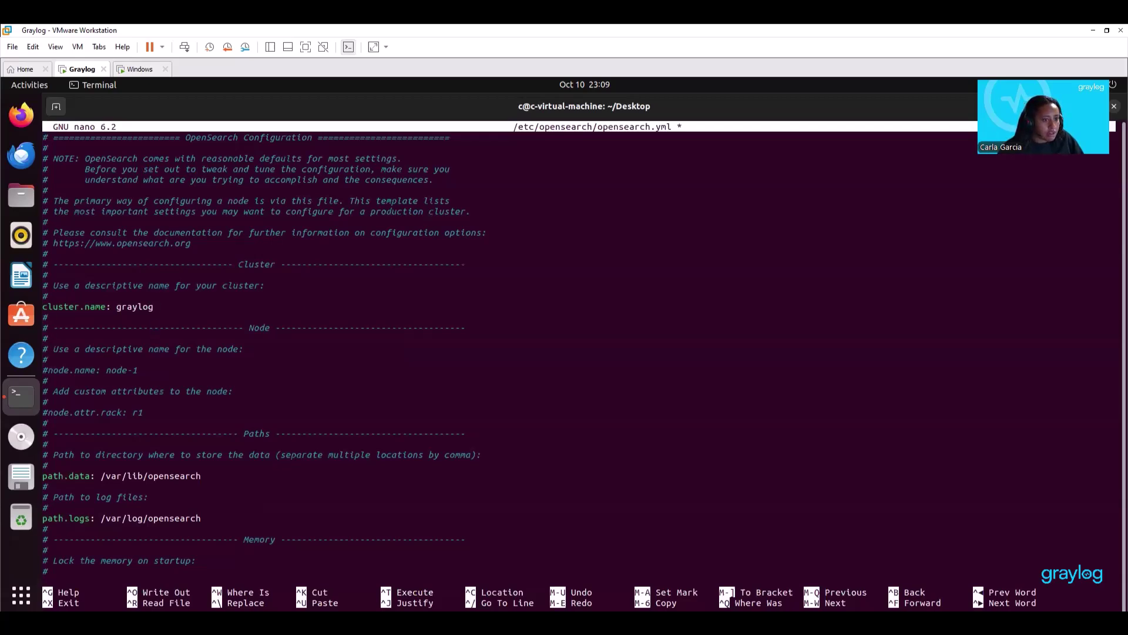
key(Down)
key(BackSpace)
key(BackSpace)
key(BackSpace)
key(BackSpace)
key(BackSpace)
key(BackSpace)
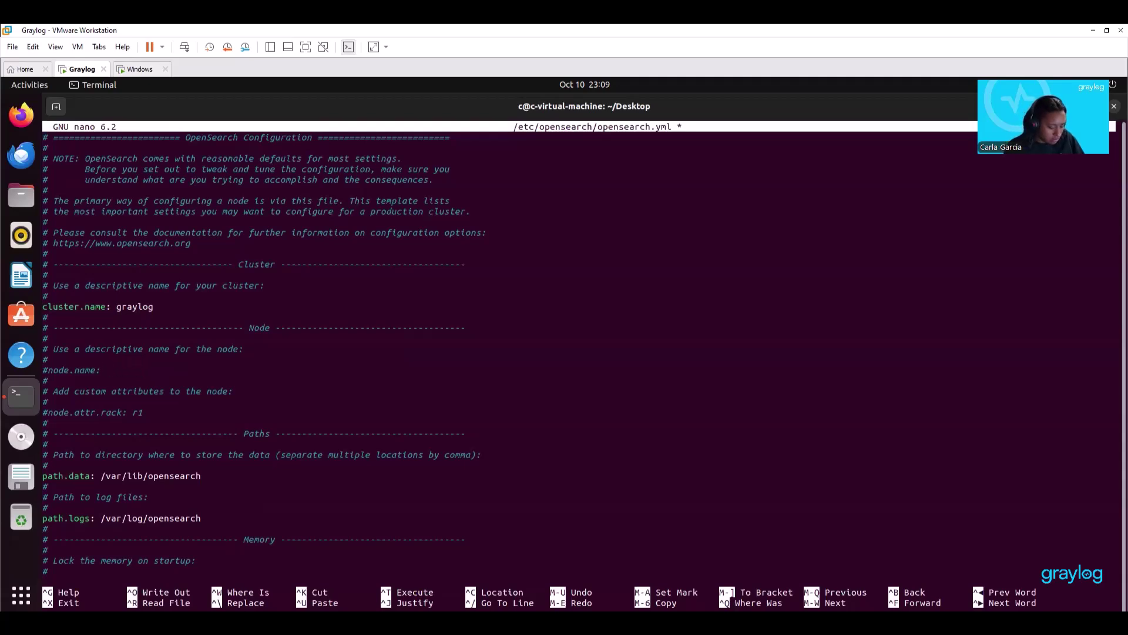
text(${H)
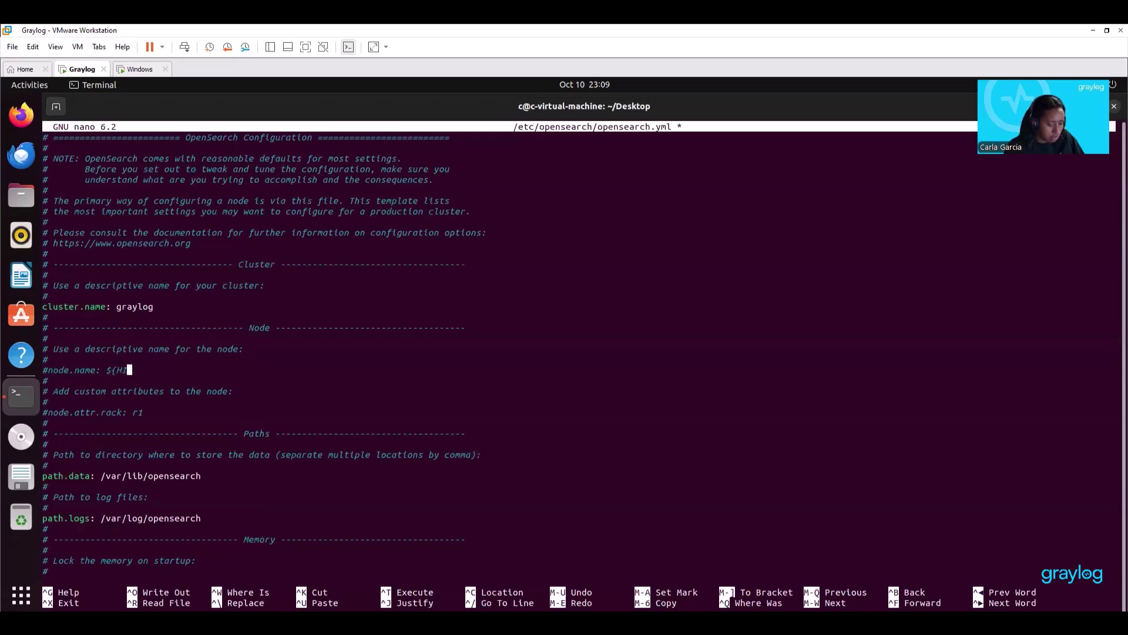
text(OST)
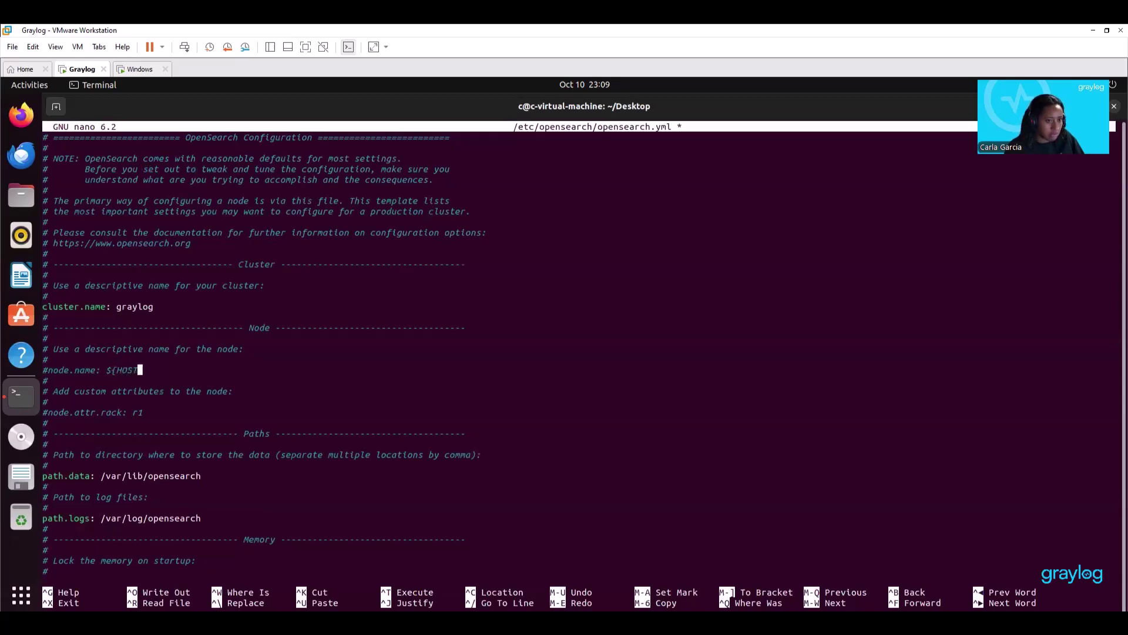
text(NAME)
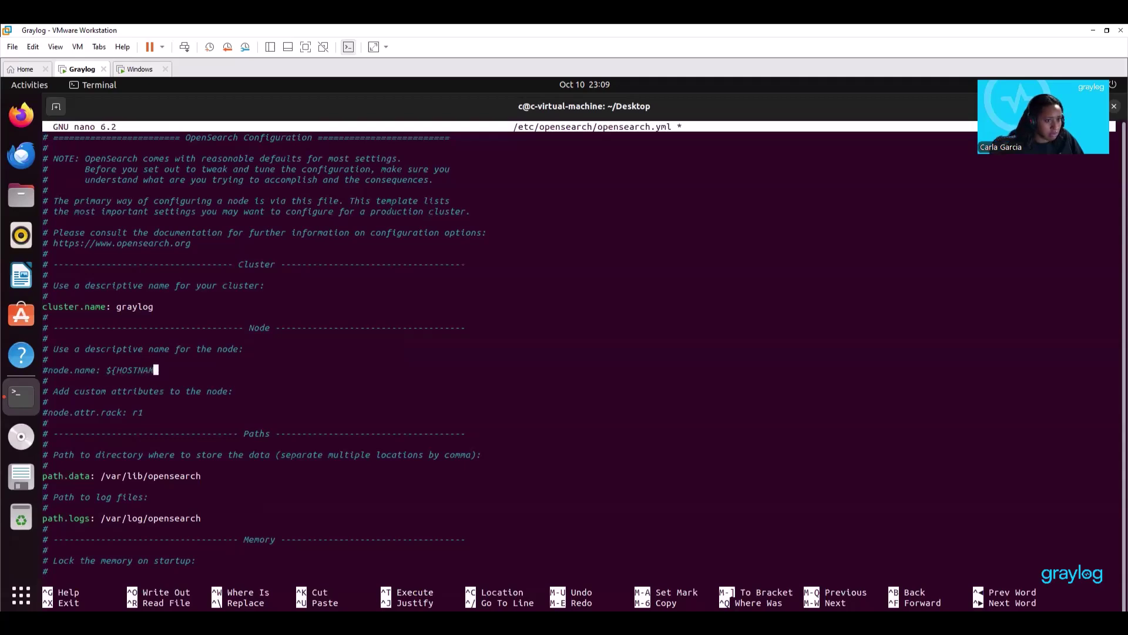
text(})
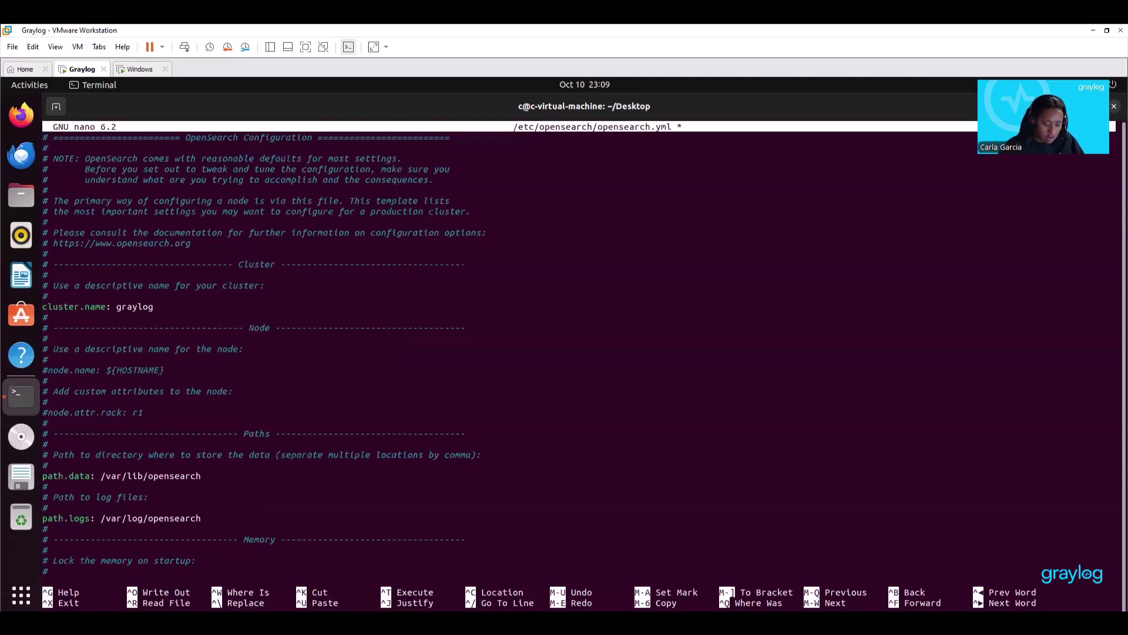
key(Home)
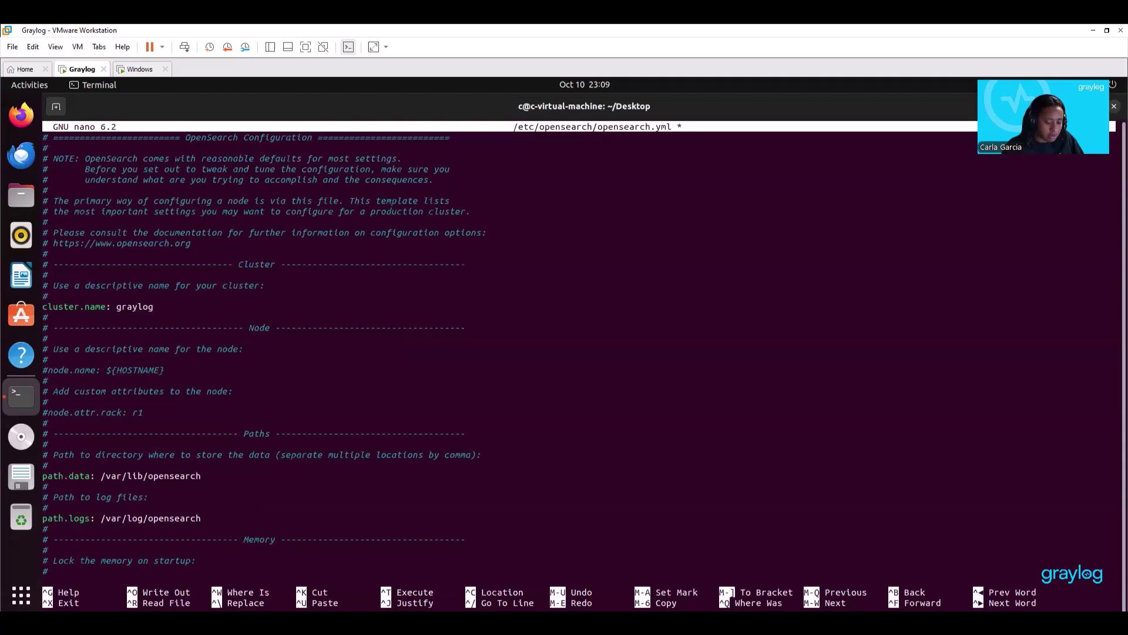
key(Delete)
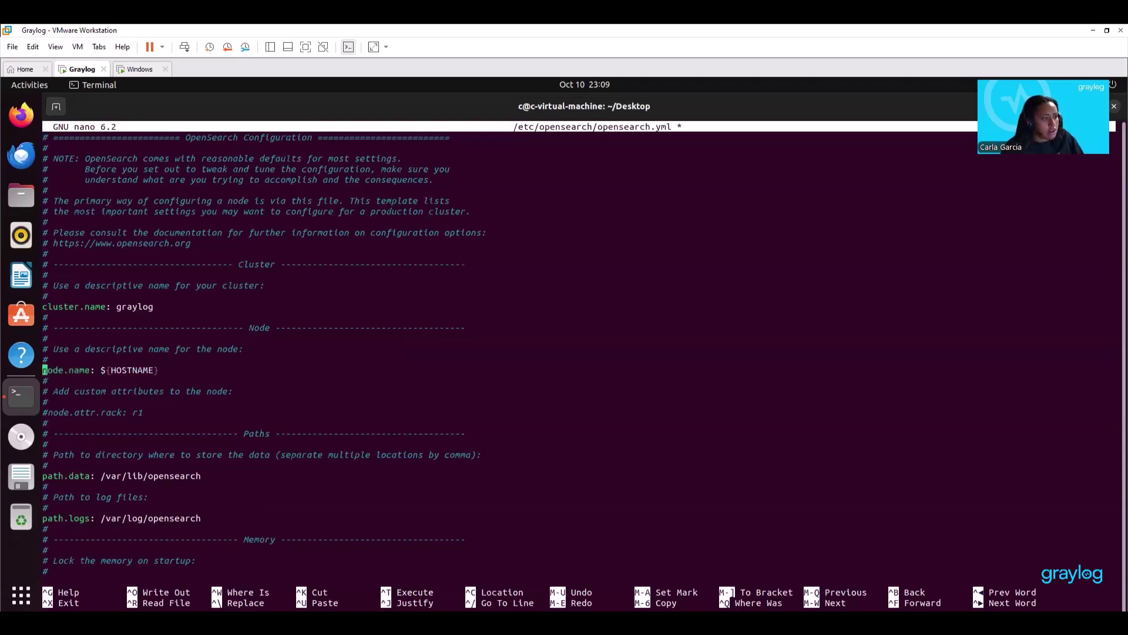
key(Down)
key(Down)
key(Down)
key(Down)
key(Down)
key(Down)
key(Down)
key(Down)
key(Down)
key(Down)
key(Down)
key(Down)
key(Down)
key(Down)
key(Down)
key(Down)
key(Down)
key(Down)
key(Down)
key(Down)
key(Down)
key(Down)
key(Down)
key(Down)
key(Down)
key(Down)
key(Down)
key(Down)
key(Down)
key(Down)
key(Down)
key(Down)
key(Down)
key(Down)
key(Down)
key(Down)
key(Down)
key(Down)
key(Down)
key(Down)
key(Down)
key(Down)
key(Down)
key(Down)
key(Down)
key(Down)
key(Down)
key(Down)
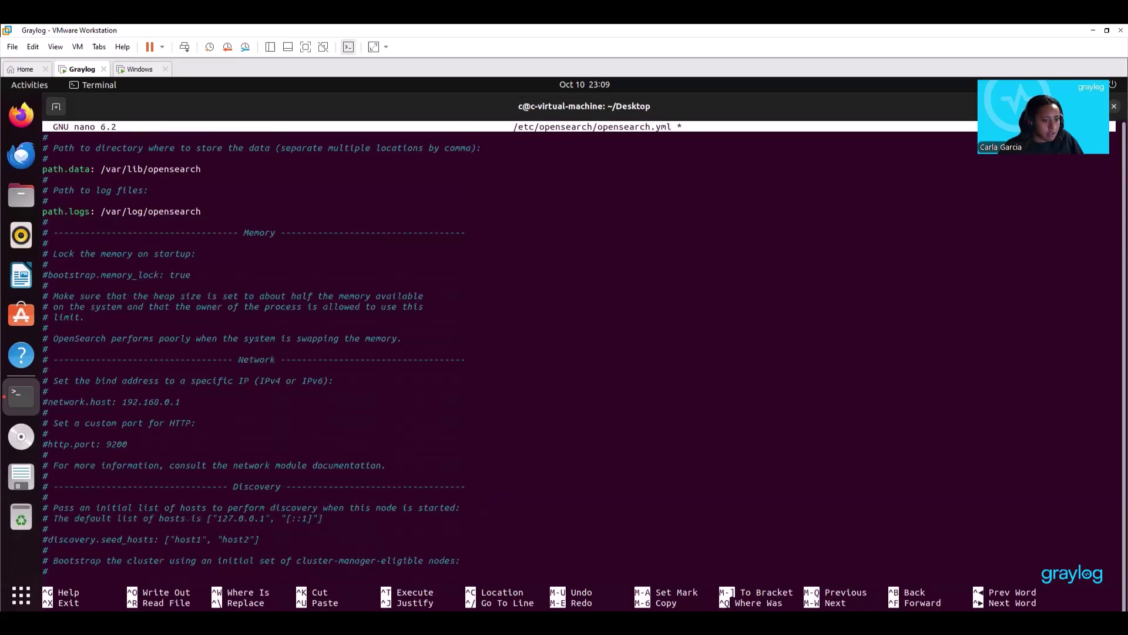
Add 'discovery.type: single-node' on a new line below #discovery.seed_hosts.
key(Up)
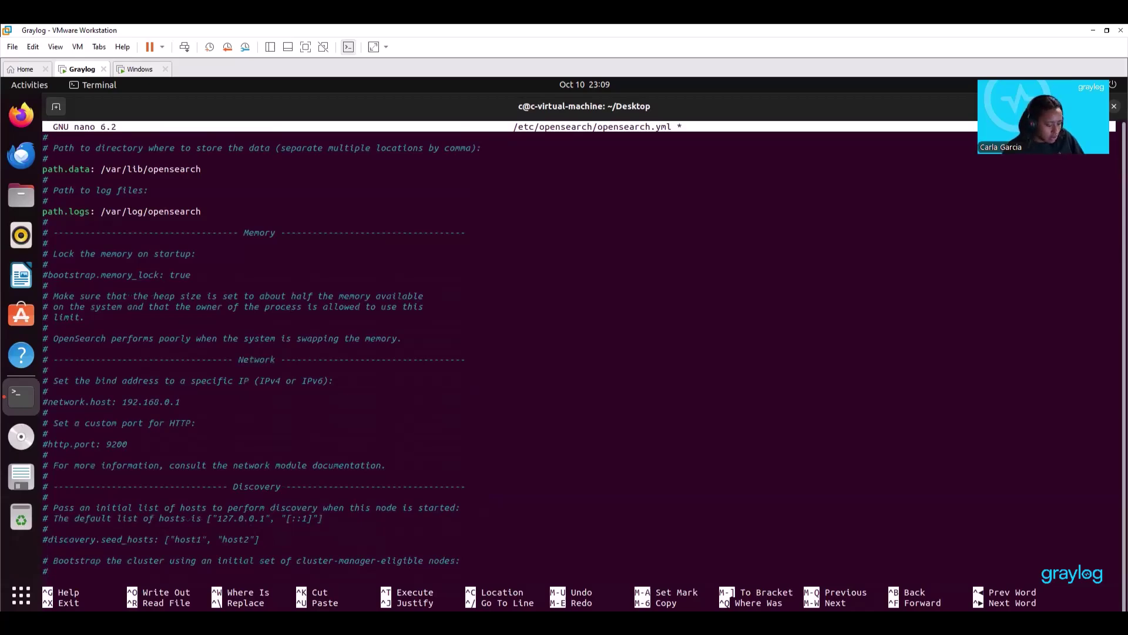
text(discove)
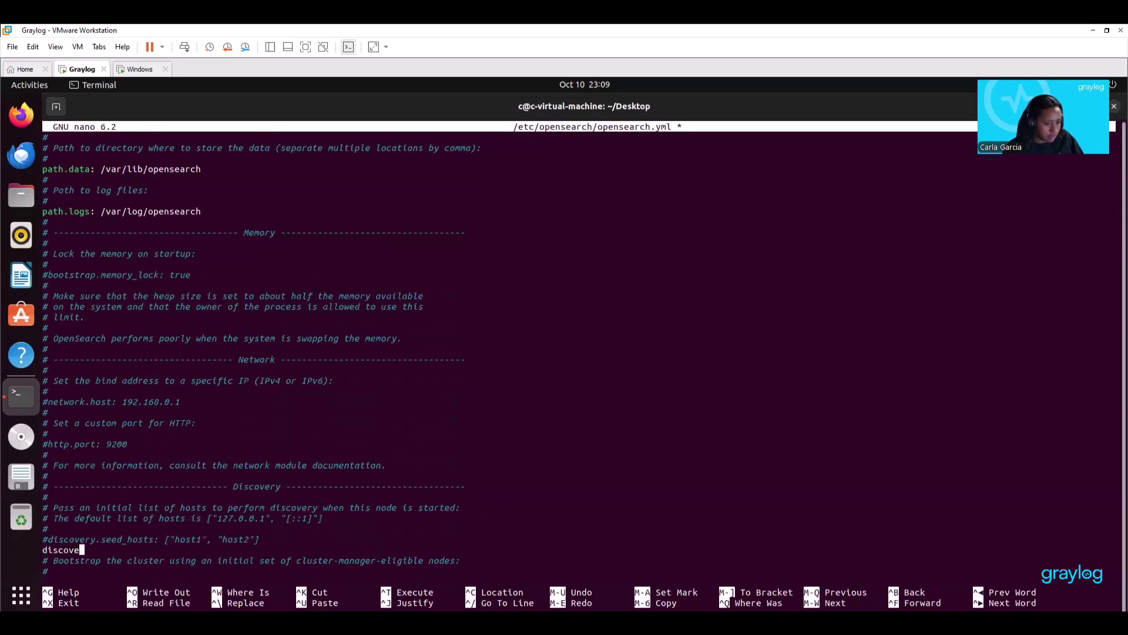
text(ry.)
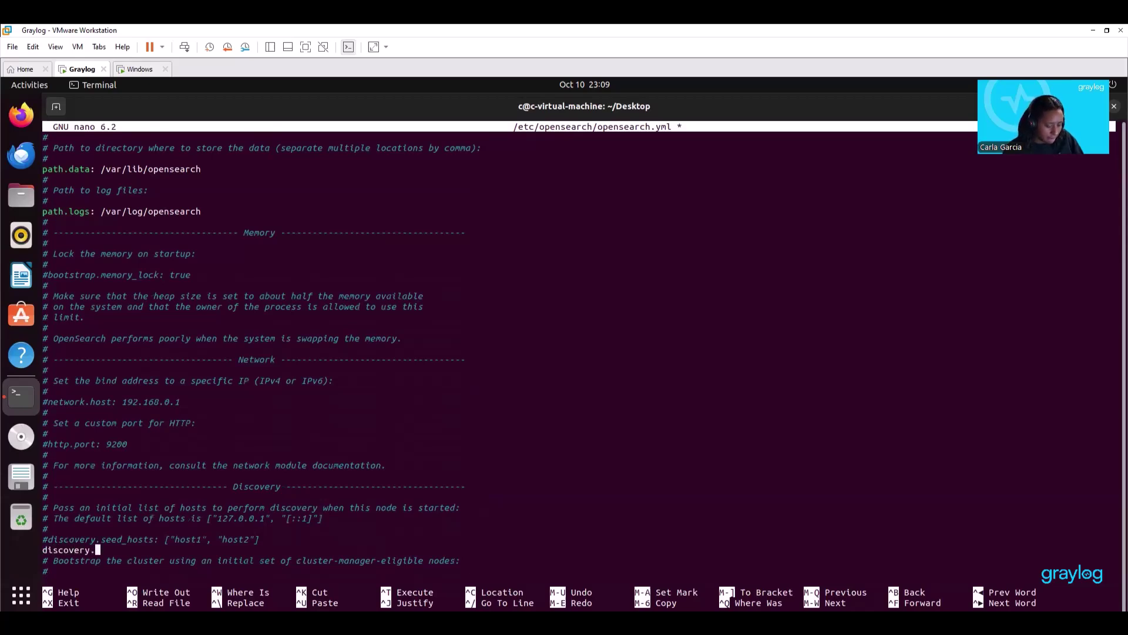
text(type)
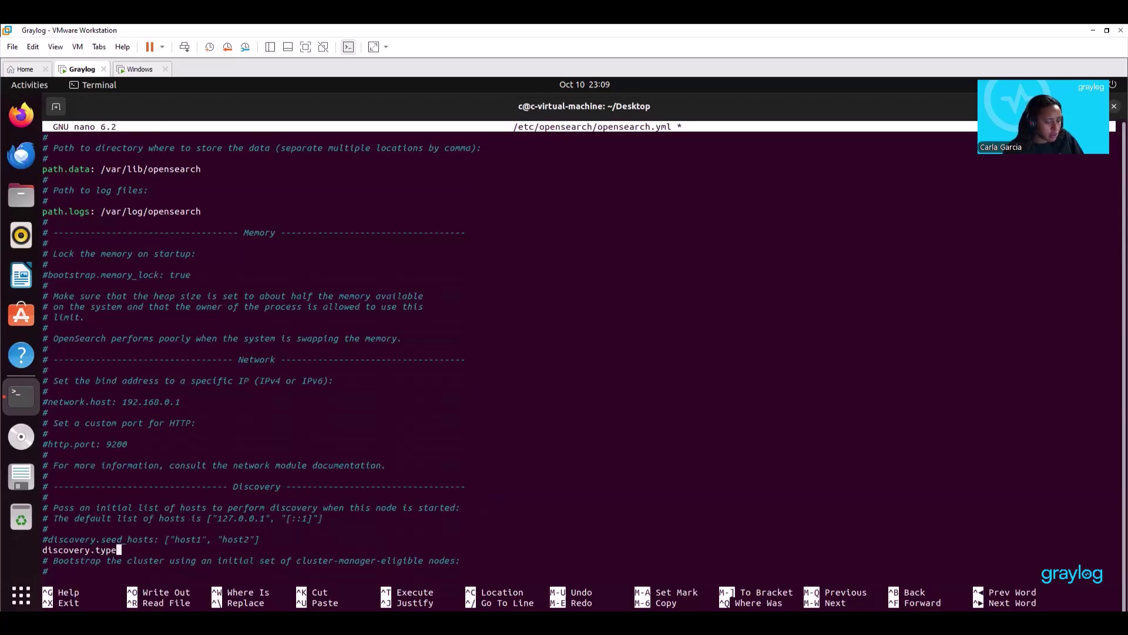
text(: )
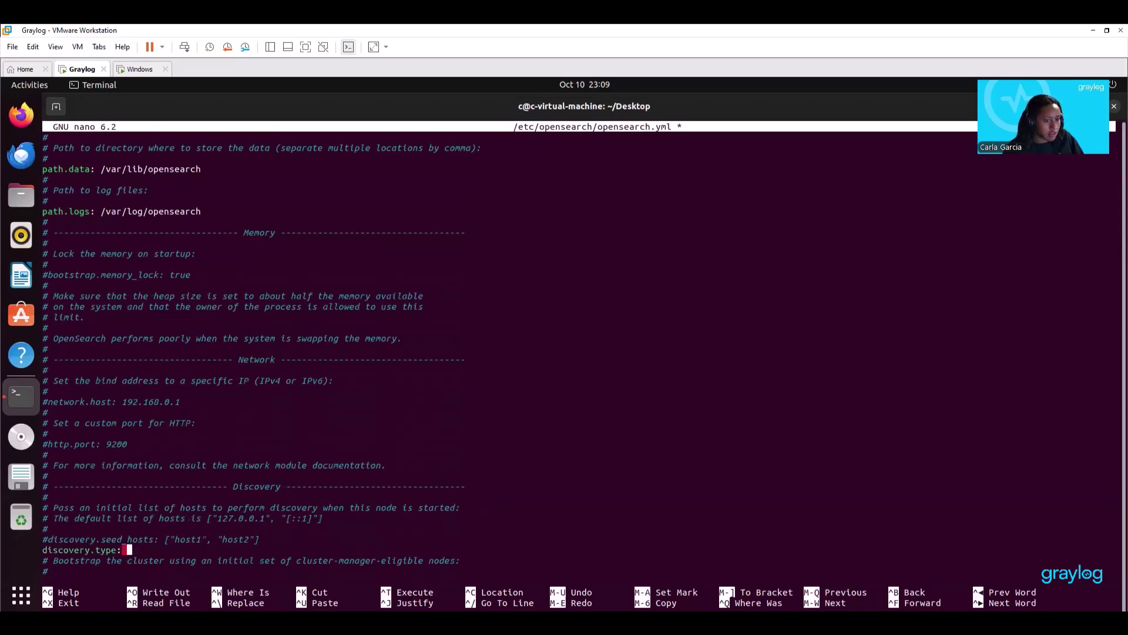
text(single0)
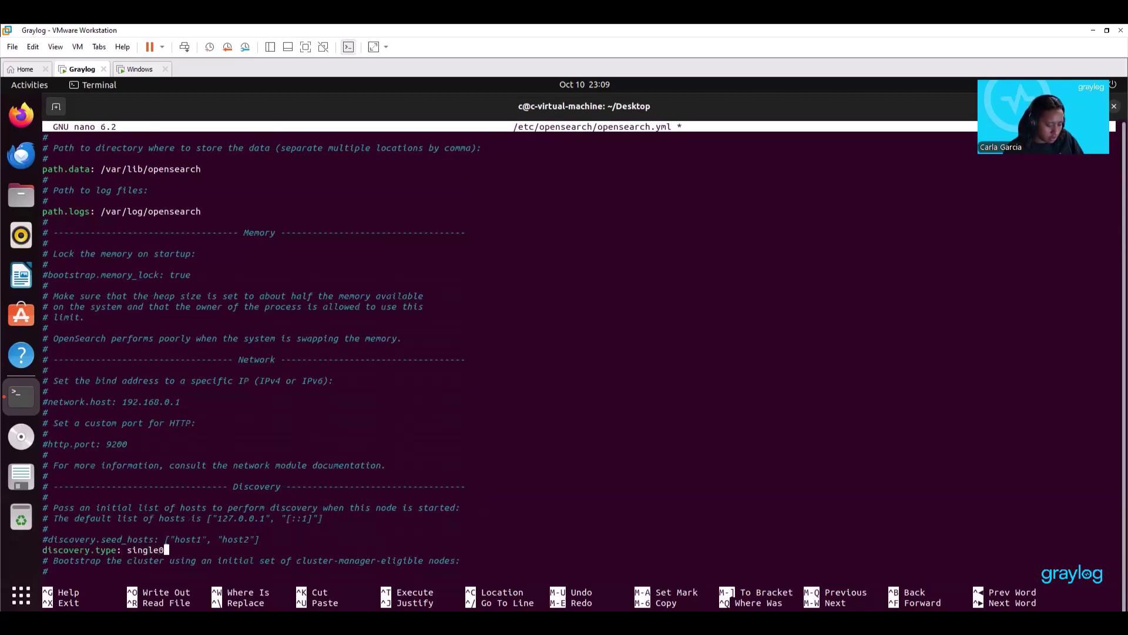
key(BackSpace)
text(-node)
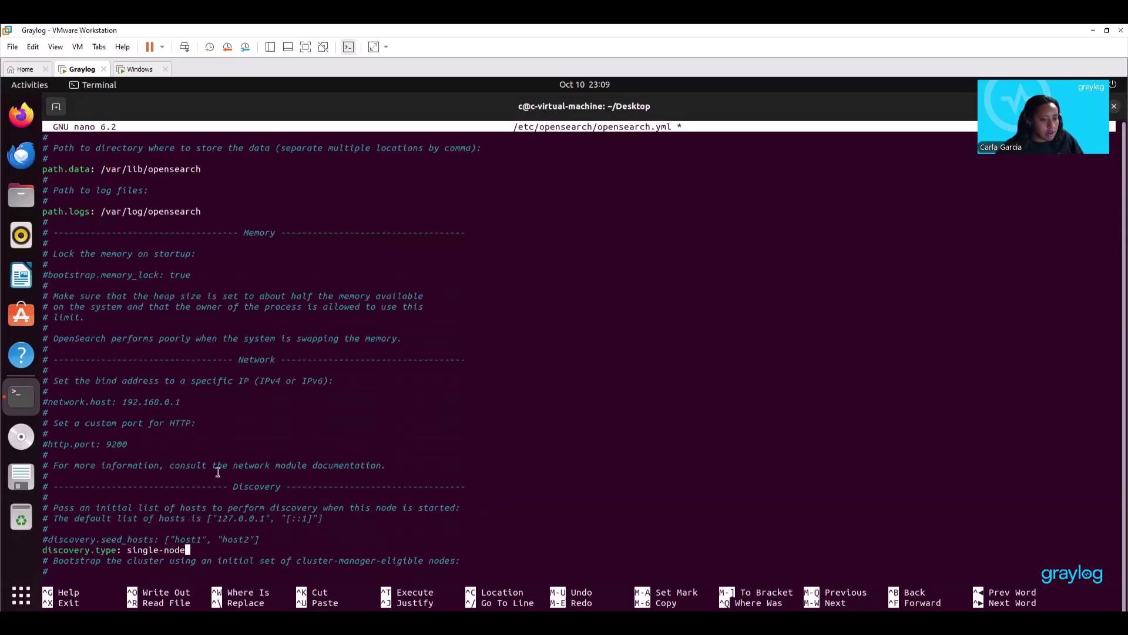
scroll(217, 472, down, 6)
scroll(217, 472, down, 8)
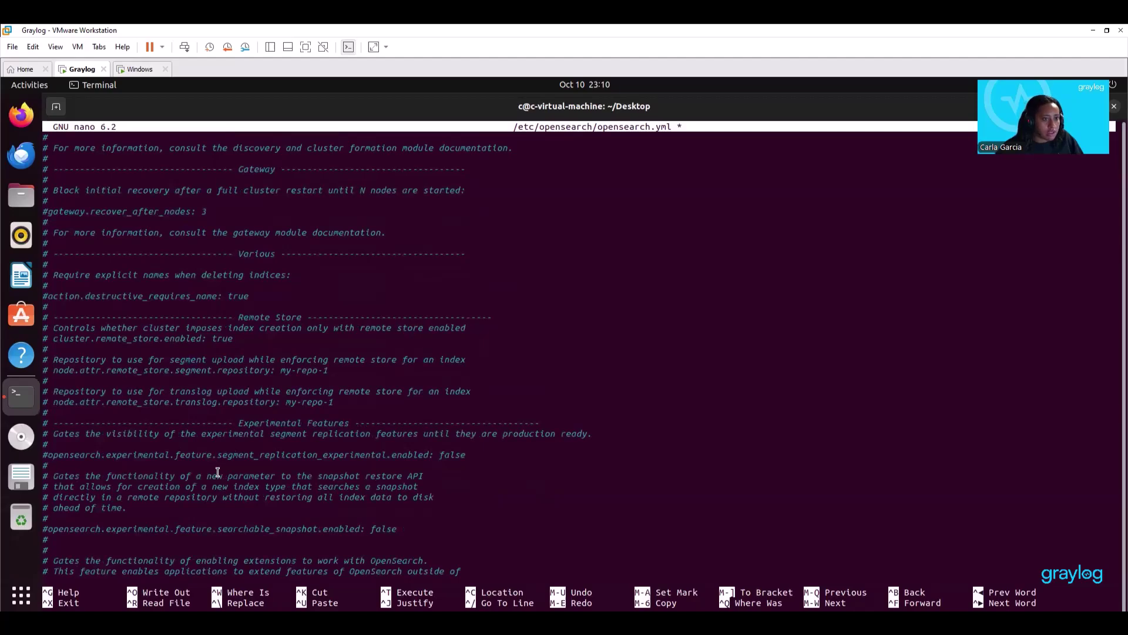
scroll(217, 472, down, 15)
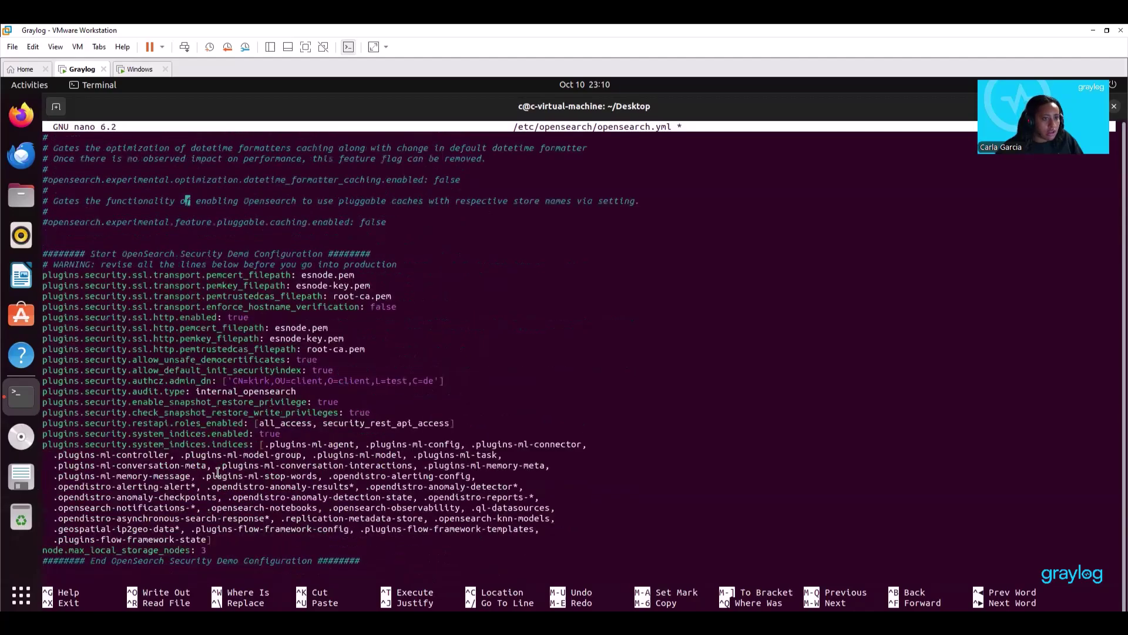
scroll(217, 472, up, 18)
scroll(217, 472, up, 3)
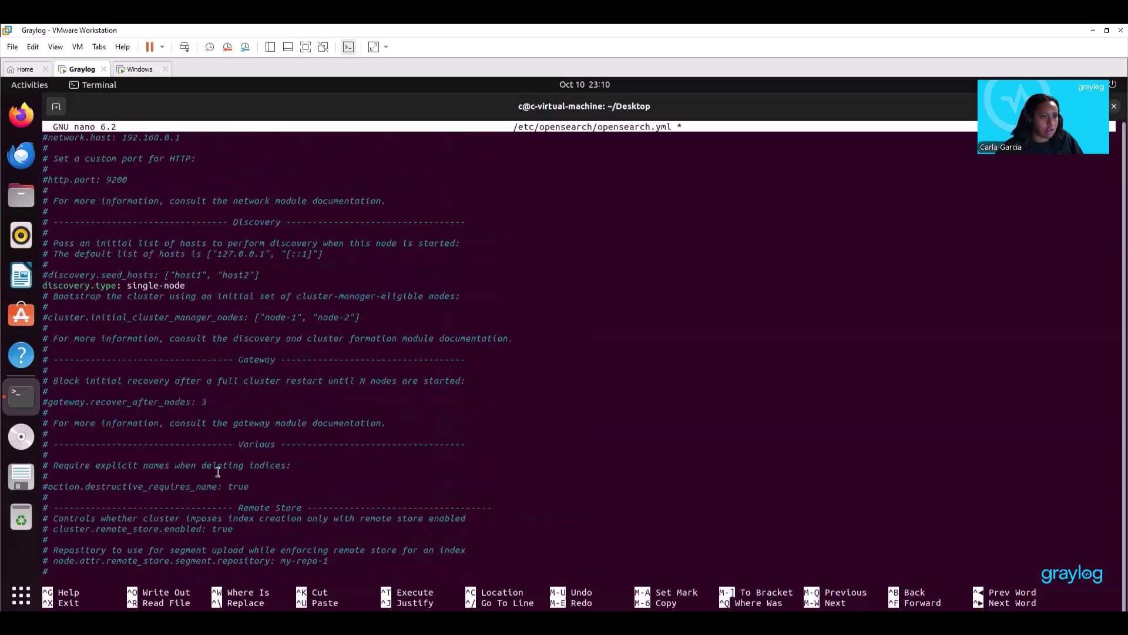
Uncomment network.host and set it to 0.0.0.0.
scroll(89, 378, up, 7)
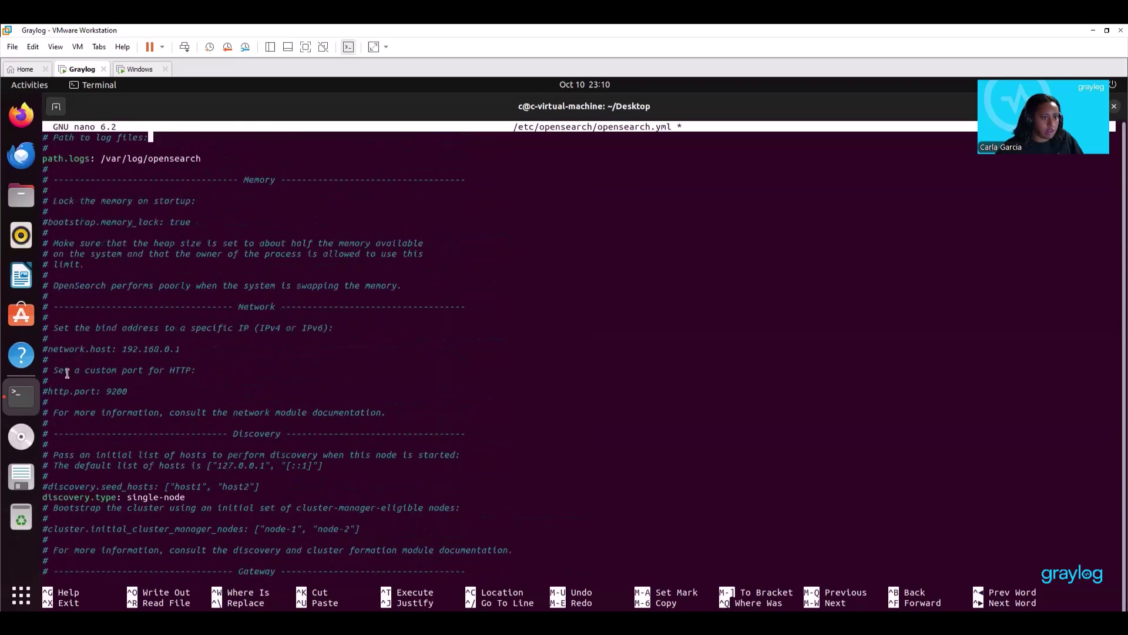
key(Down)
key(Down)
key(Down)
key(Down)
key(Down)
key(Down)
key(Down)
key(Down)
key(Down)
key(Down)
key(Down)
key(Down)
key(Down)
key(Down)
key(Down)
key(Down)
key(Down)
key(Down)
key(Down)
key(Down)
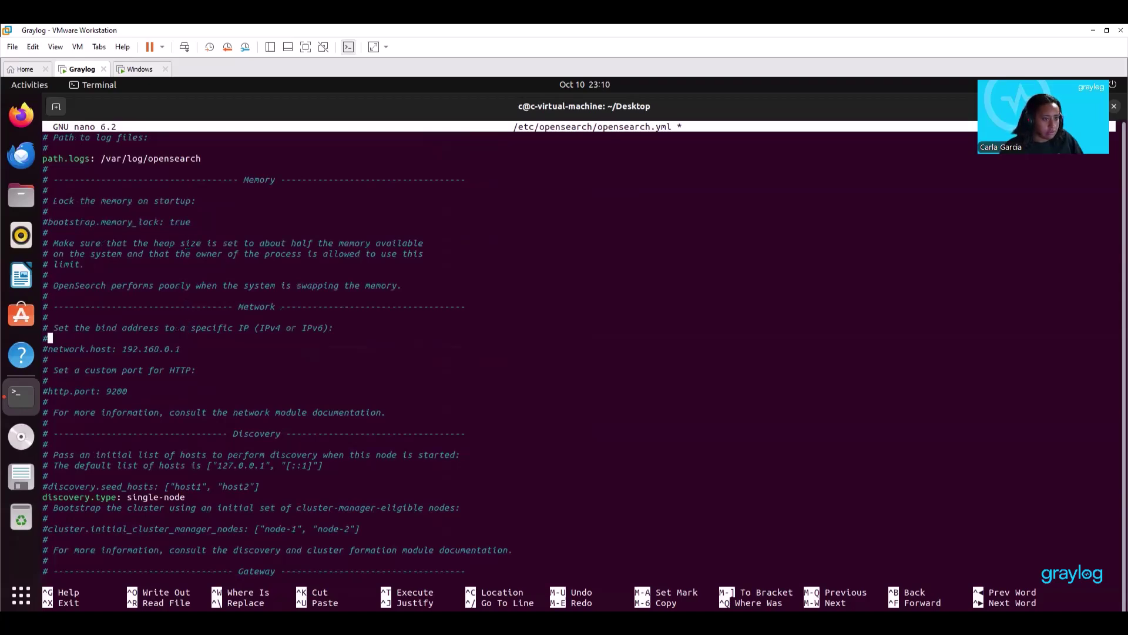
key(BackSpace)
key(BackSpace)
key(BackSpace)
key(BackSpace)
key(BackSpace)
key(BackSpace)
key(BackSpace)
key(BackSpace)
key(BackSpace)
key(BackSpace)
key(BackSpace)
text(0)
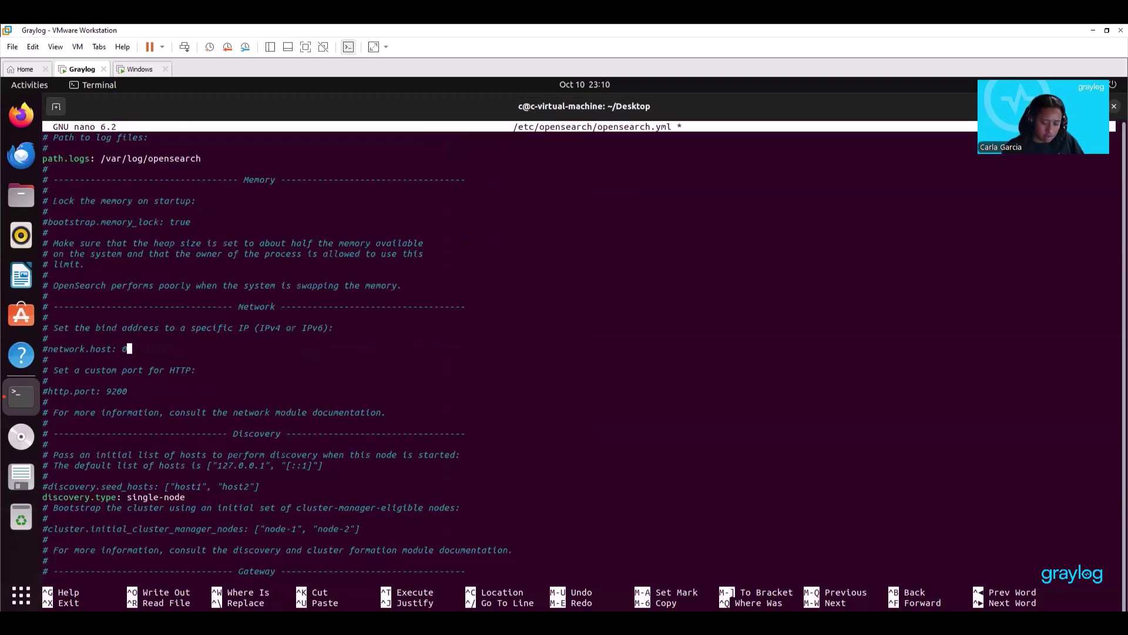
text(.0.0.0)
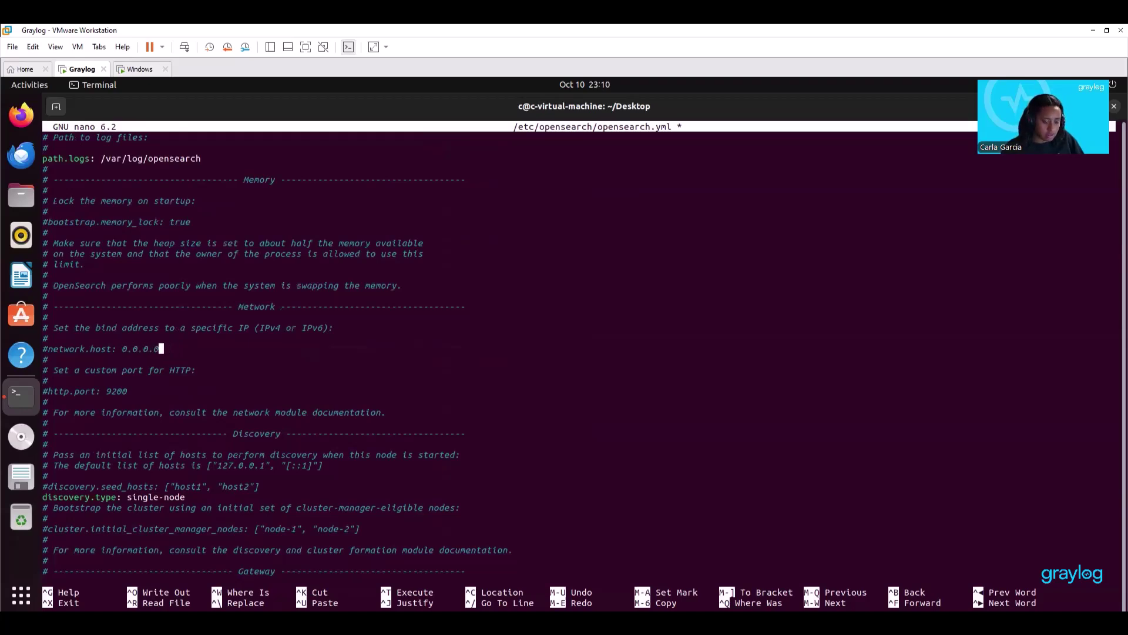
key(Home)
key(Delete)
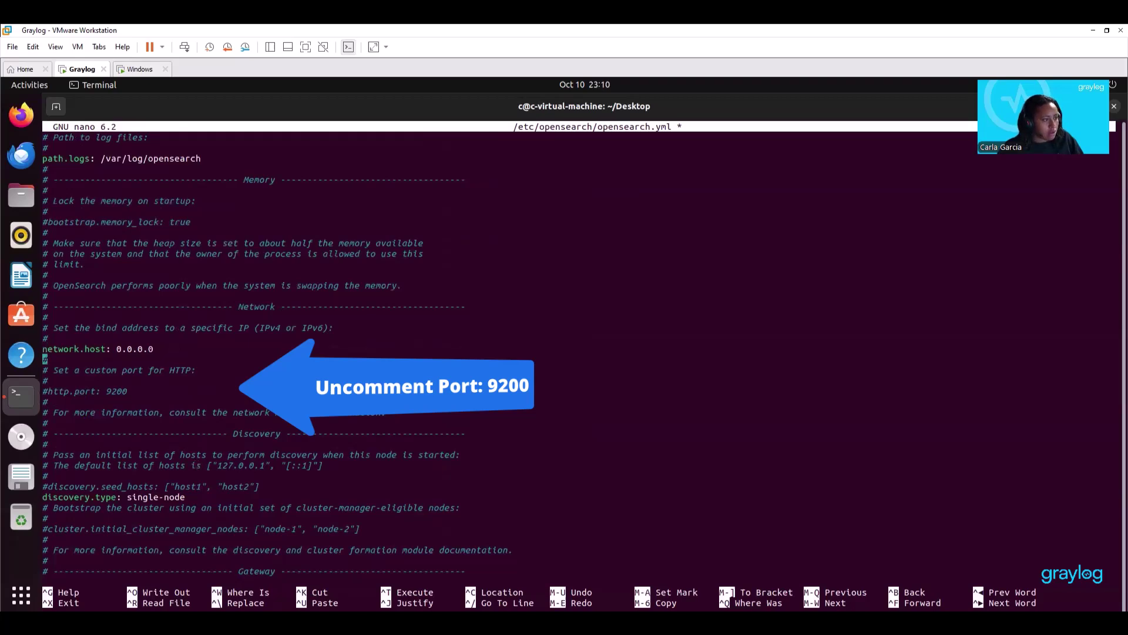
Append action.auto_create_index: false, plugins.security.disabled: true and max_clause_count 32768, then save the file.
key(Down)
key(Down)
key(Down)
key(Down)
key(Down)
key(Down)
key(Down)
key(Down)
key(Down)
key(Down)
key(Down)
key(Down)
key(Down)
key(Down)
key(Down)
key(Down)
key(Down)
key(Down)
key(Down)
key(Down)
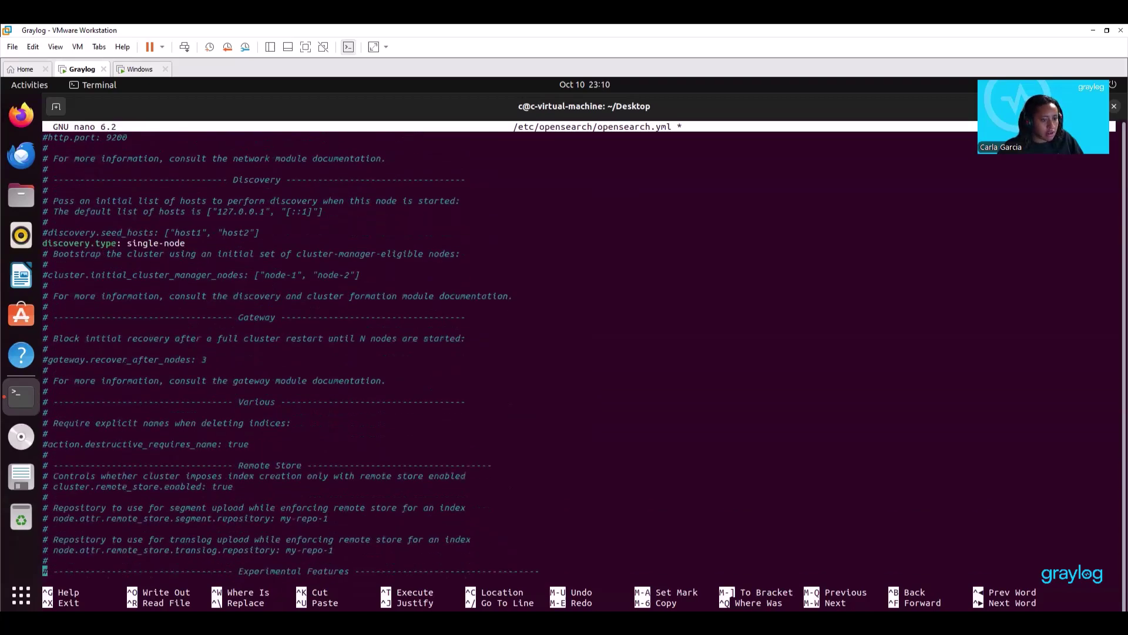
key(Down)
key(Down)
key(Down)
key(Down)
key(Down)
key(Down)
key(Down)
key(Down)
key(Down)
key(Down)
key(Down)
key(Down)
key(Down)
key(Down)
key(Down)
key(Down)
key(Down)
key(Down)
key(Down)
key(Down)
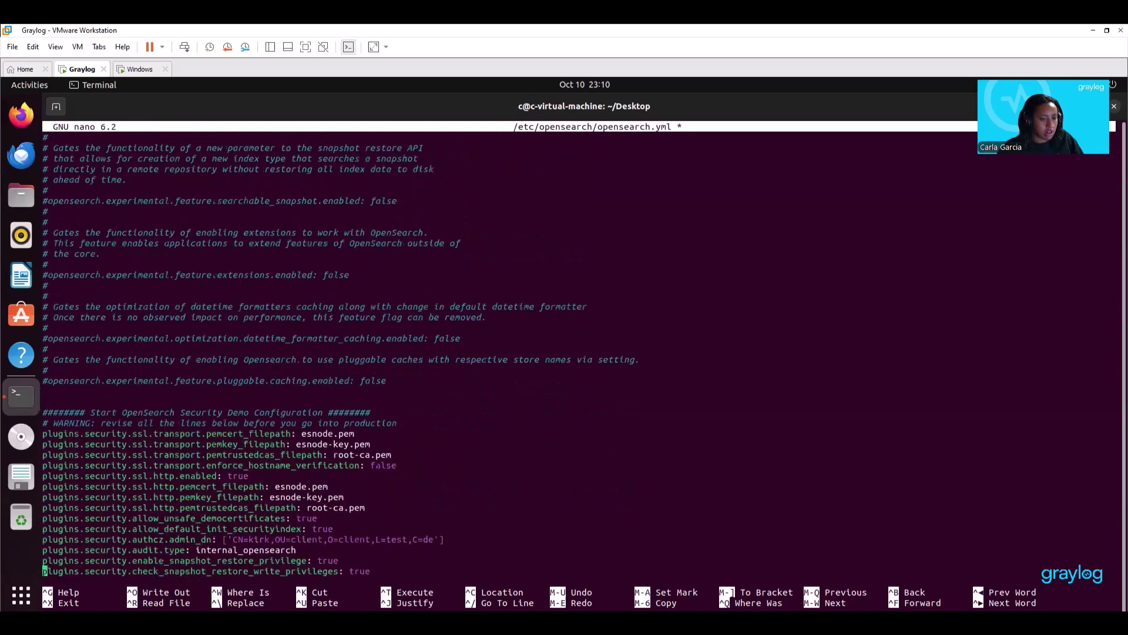
key(Down)
key(Down)
key(Down)
key(Down)
key(Down)
key(Down)
key(Down)
key(Down)
key(Down)
key(Down)
key(Down)
key(Down)
key(Down)
key(Down)
key(Down)
right_click(65, 446)
click(91, 490)
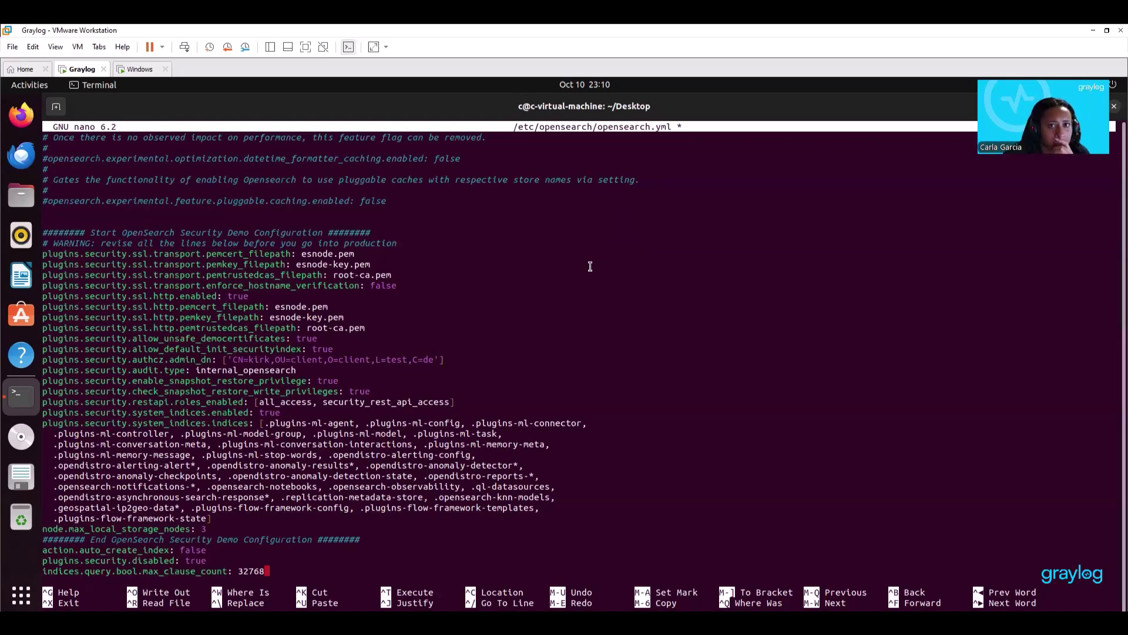
scroll(314, 585, down, 1)
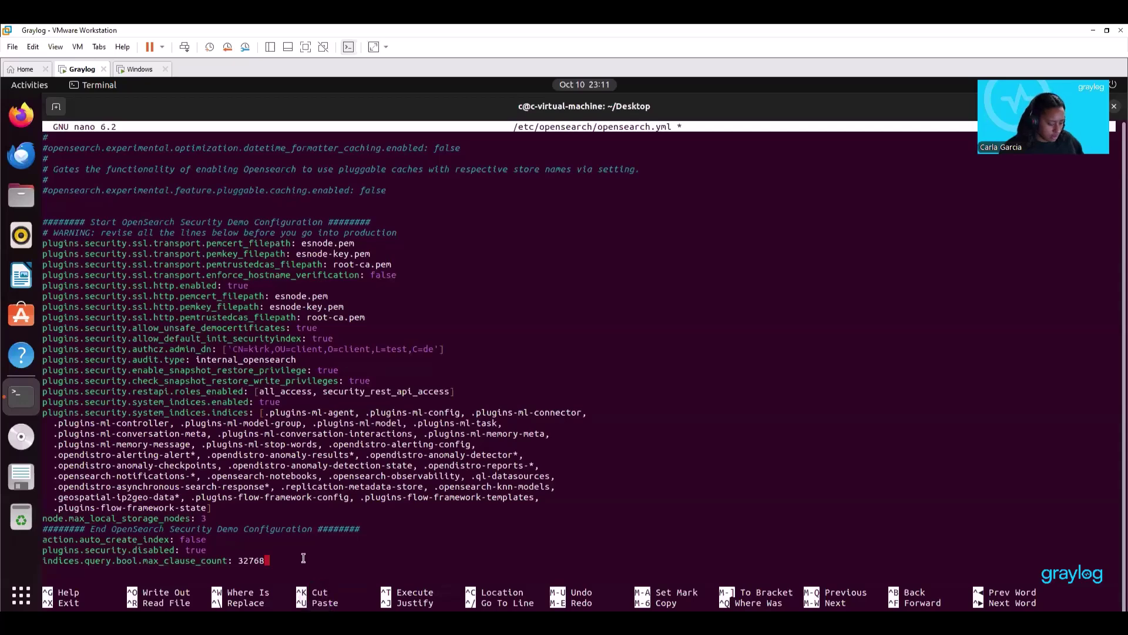
key(ctrl+o)
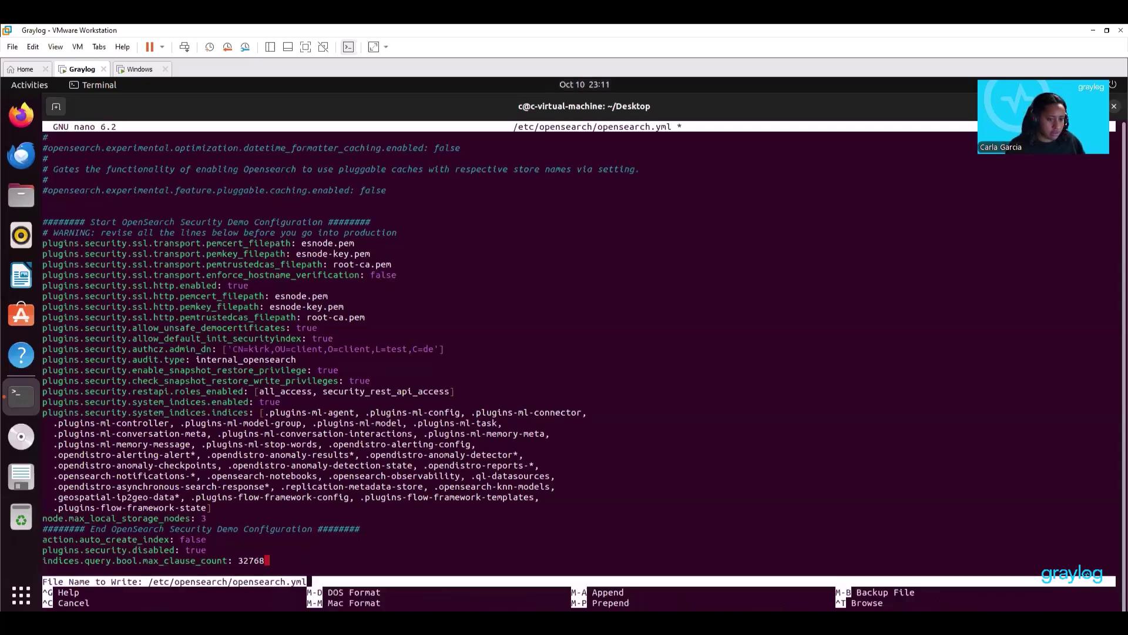
key(Return)
Exit nano, then enable, start and check the status of opensearch.service.
key(ctrl+x)
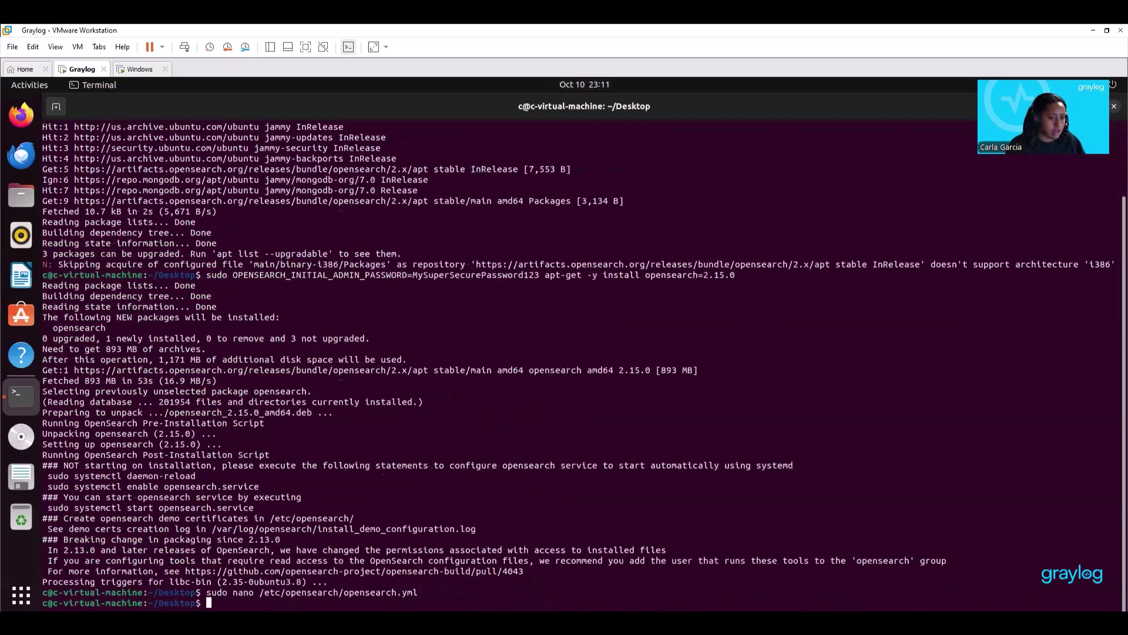
key(ctrl+shift+v)
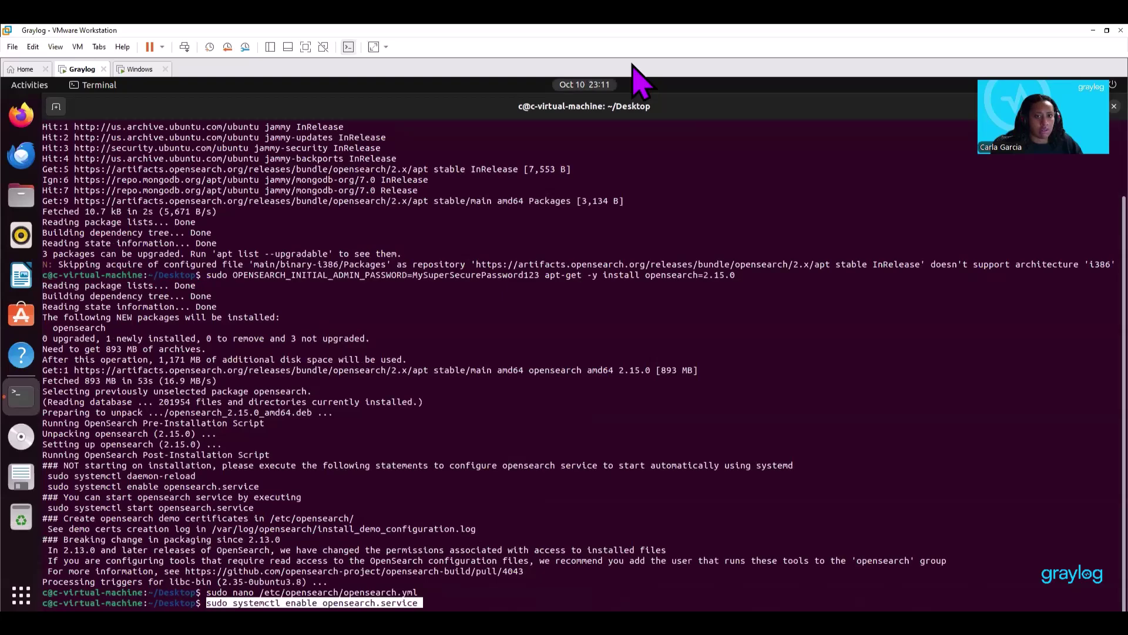
key(Return)
key(ctrl+shift+v)
key(Return)
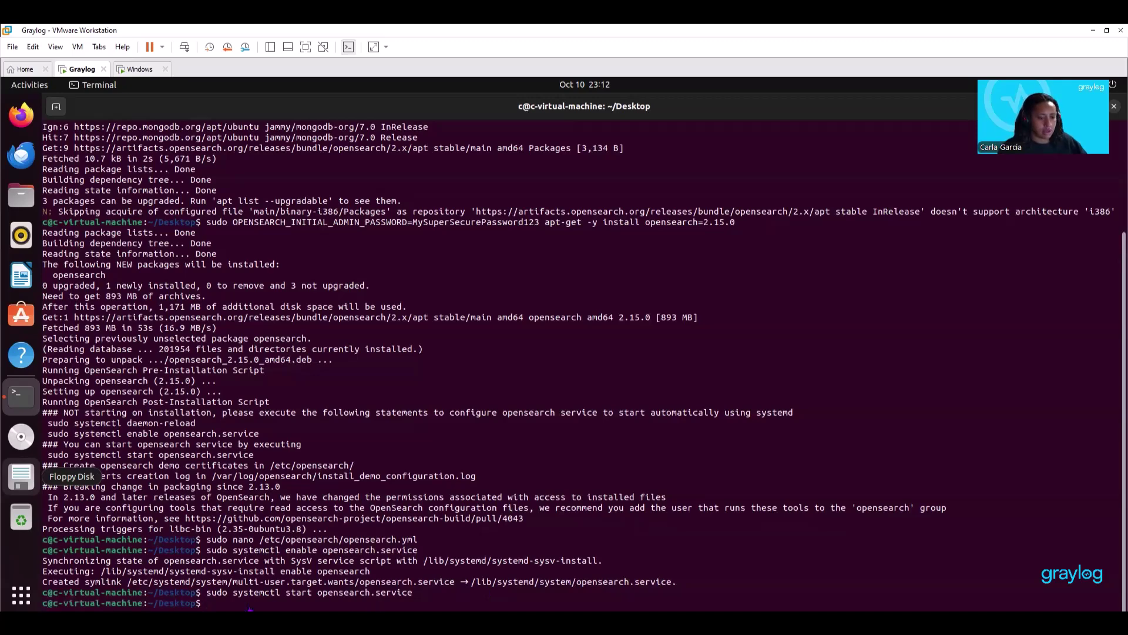
right_click(207, 607)
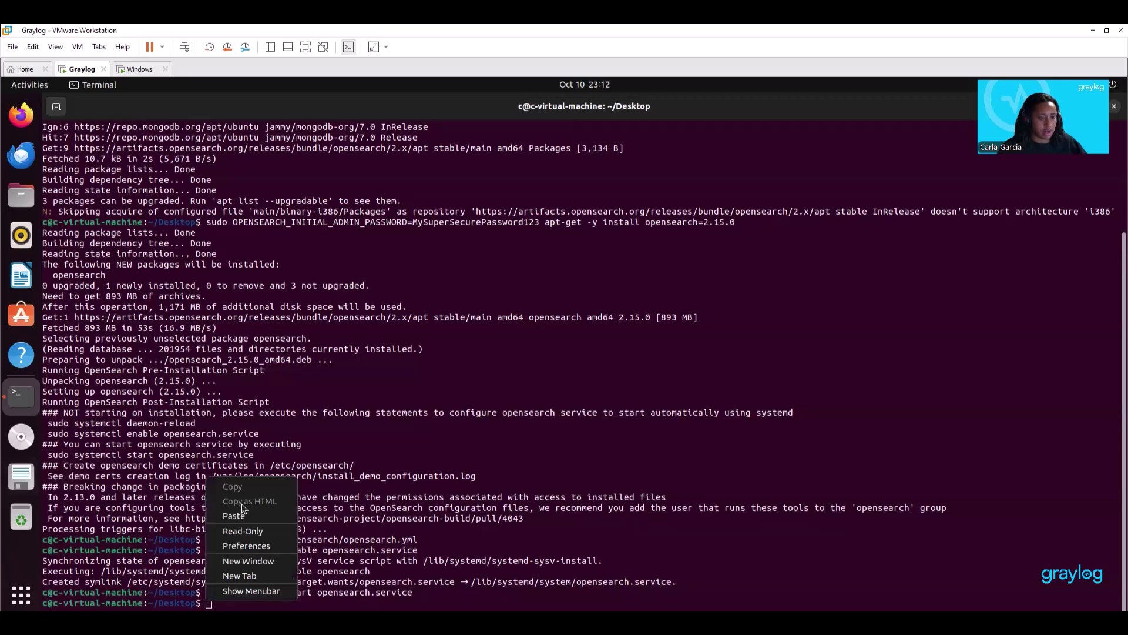
click(245, 520)
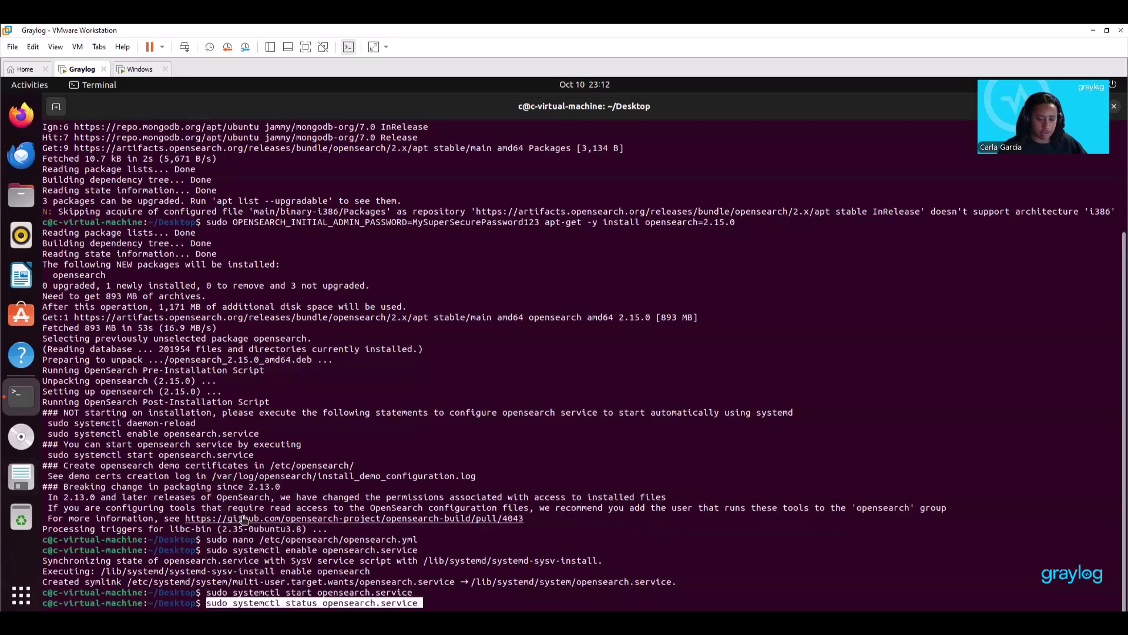
key(Return)
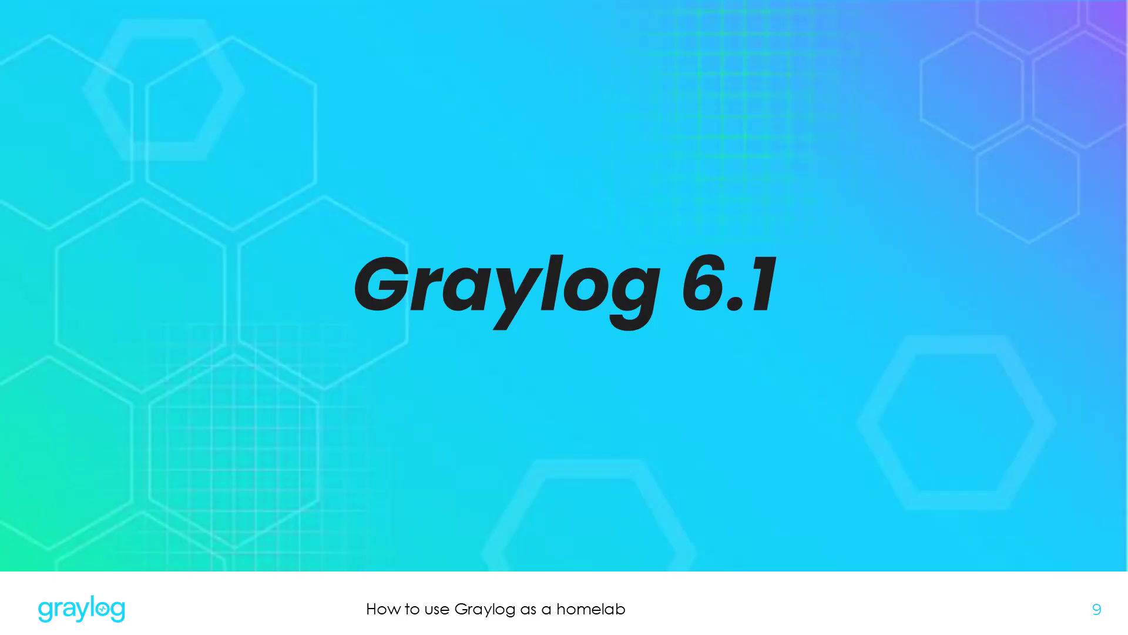
Advance to the Graylog 6.1 install slide and return to the cleared Ubuntu terminal.
key(Right)
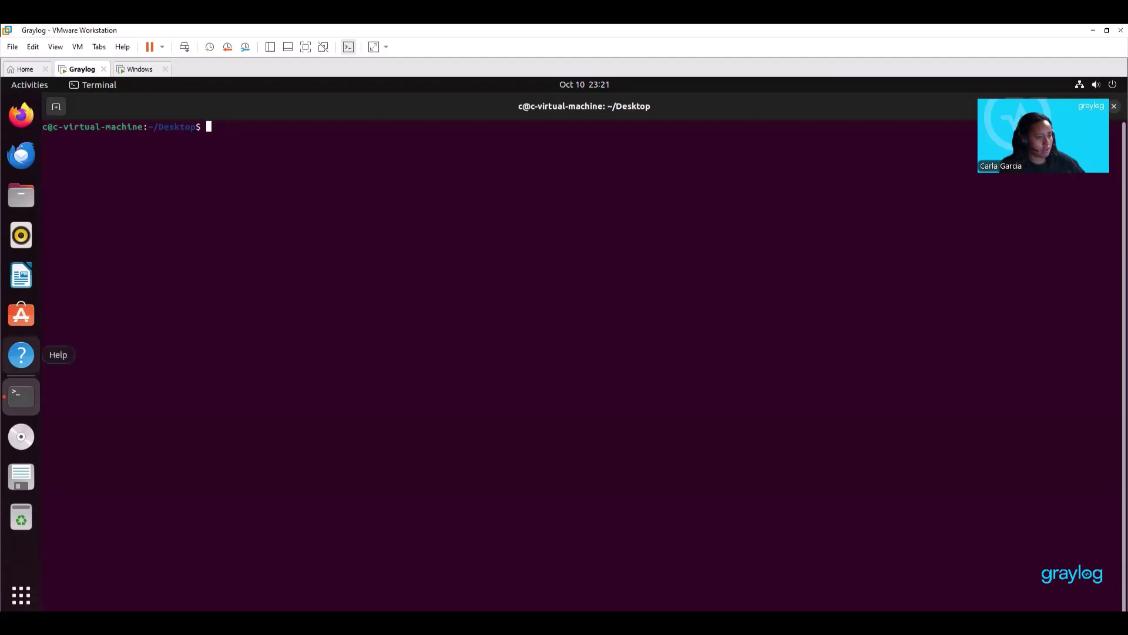
Download the Graylog 6.1 repository .deb with wget and install it with dpkg.
right_click(217, 124)
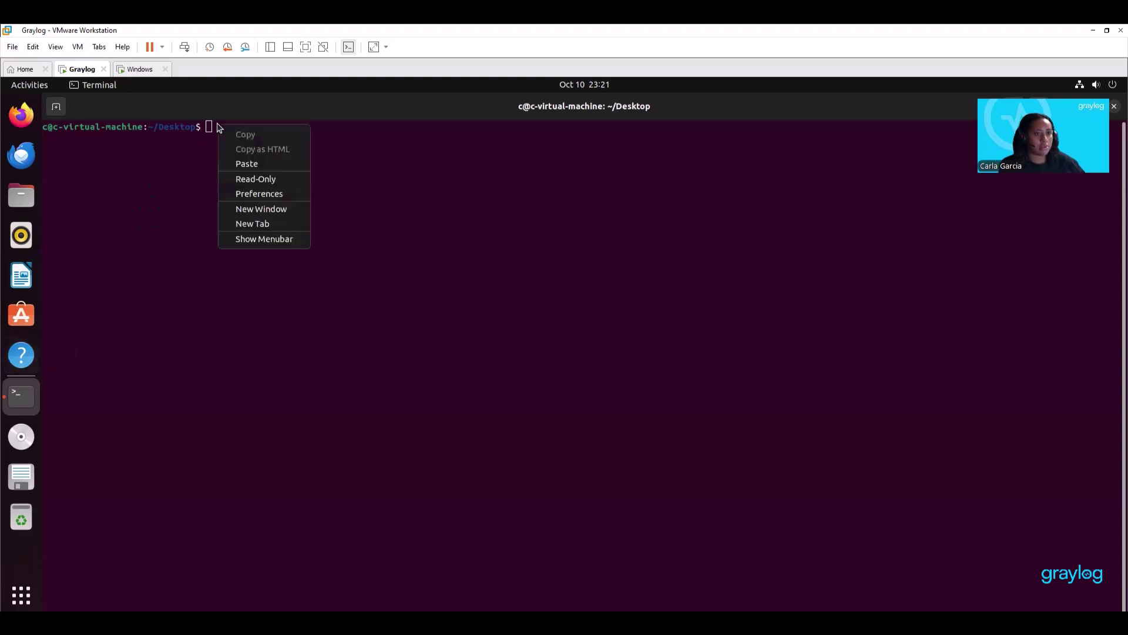
click(247, 165)
key(Return)
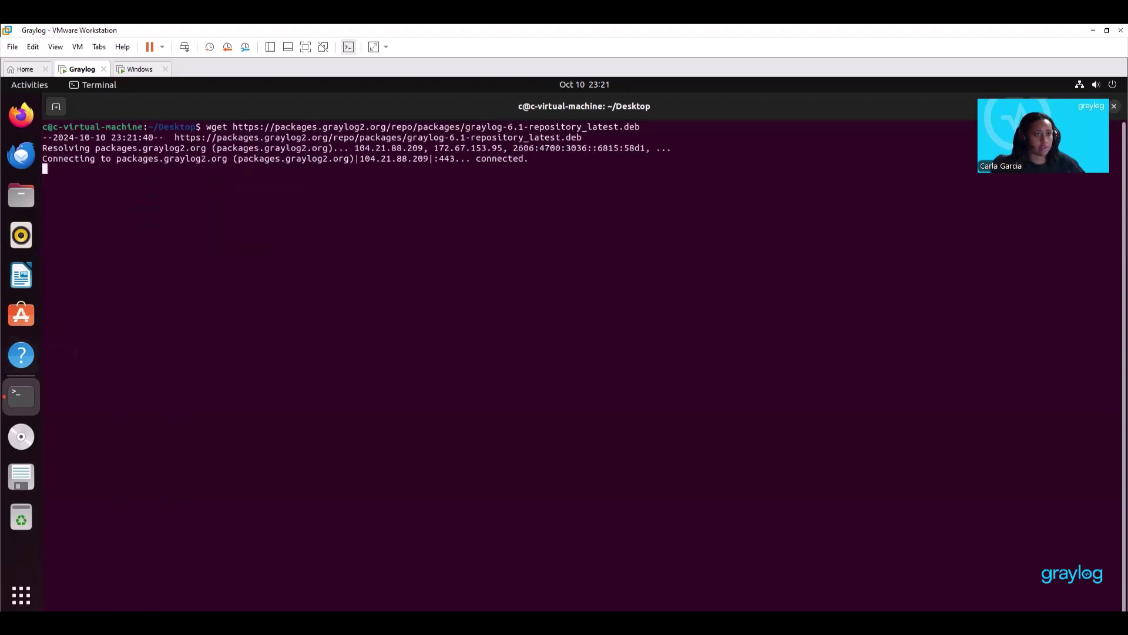
right_click(207, 323)
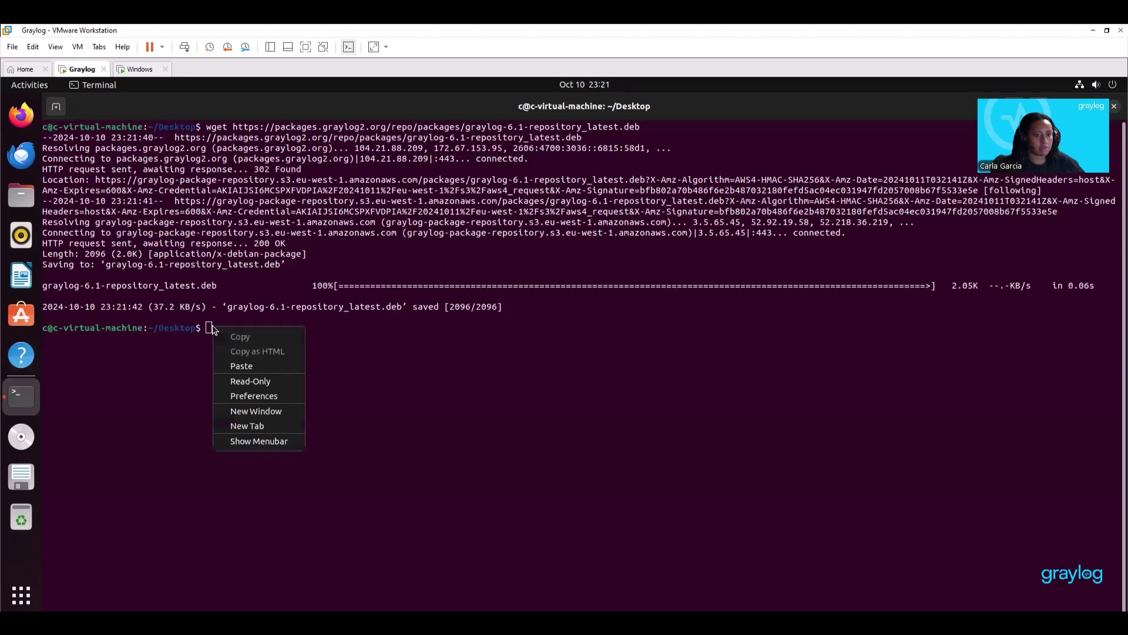
click(242, 361)
key(Return)
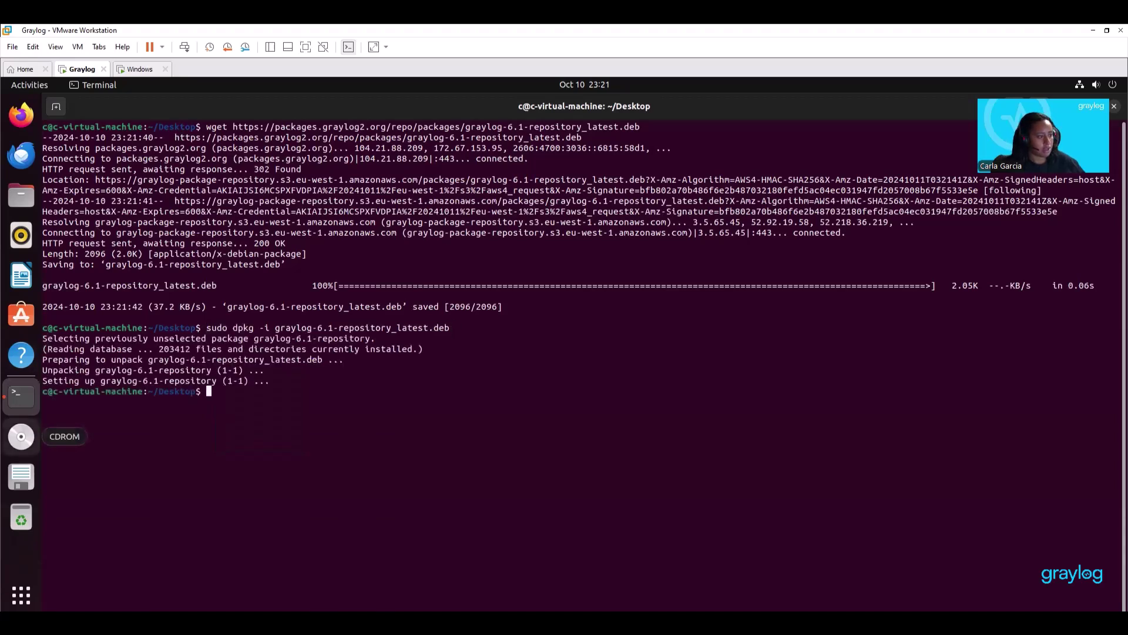
Run apt update and install graylog-server, then paste the server.conf edit command.
right_click(206, 387)
click(242, 424)
key(Return)
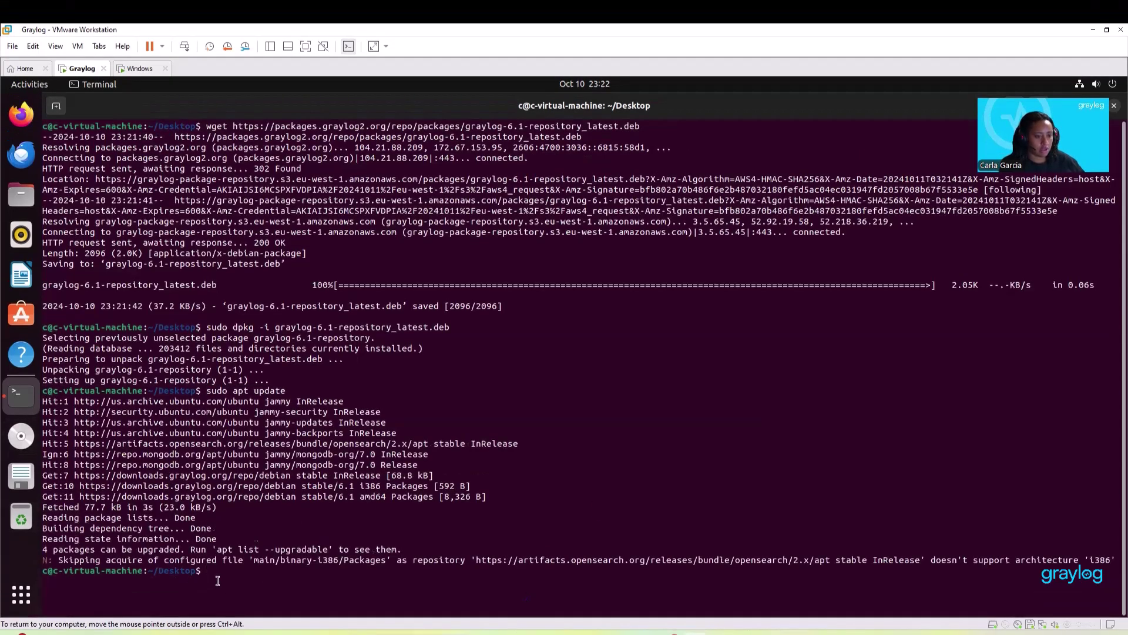
right_click(212, 576)
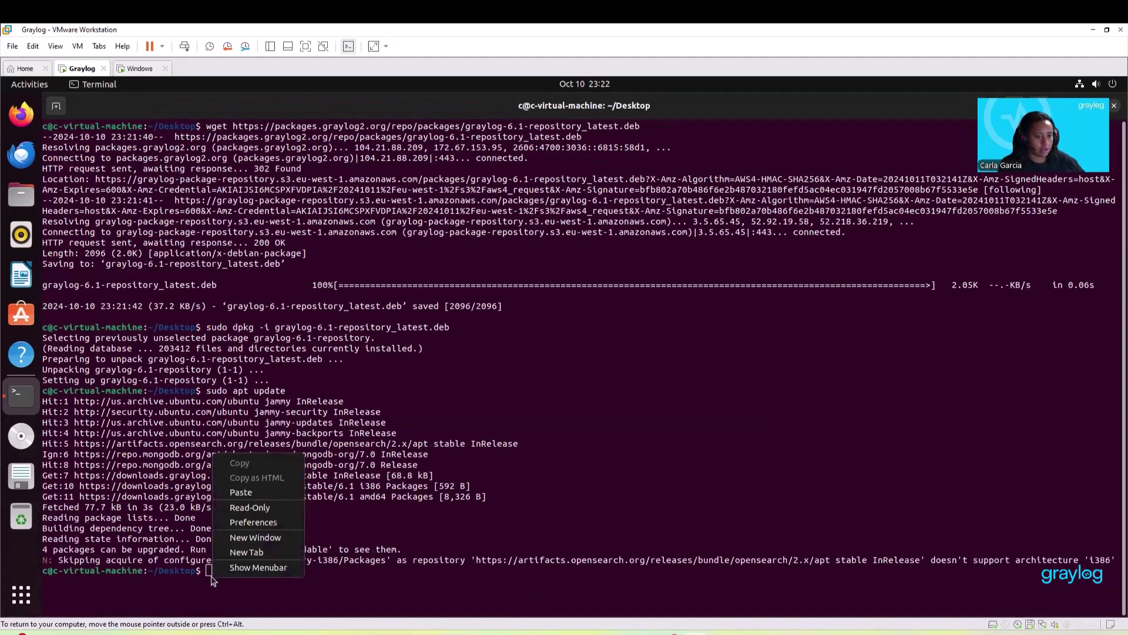
click(240, 493)
key(Return)
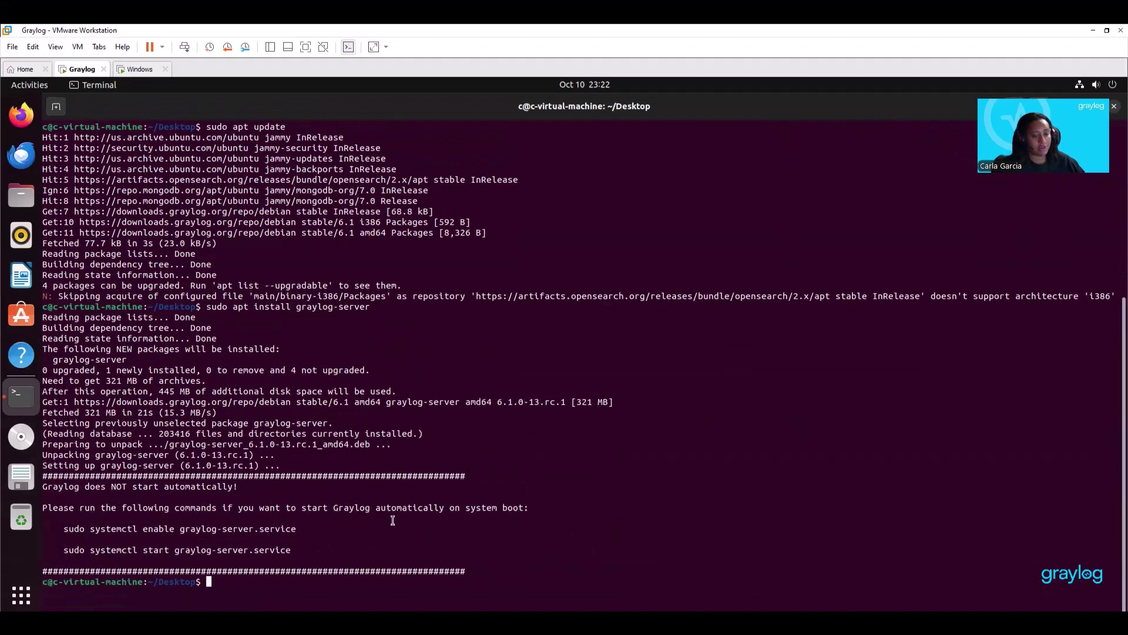
right_click(213, 583)
click(253, 492)
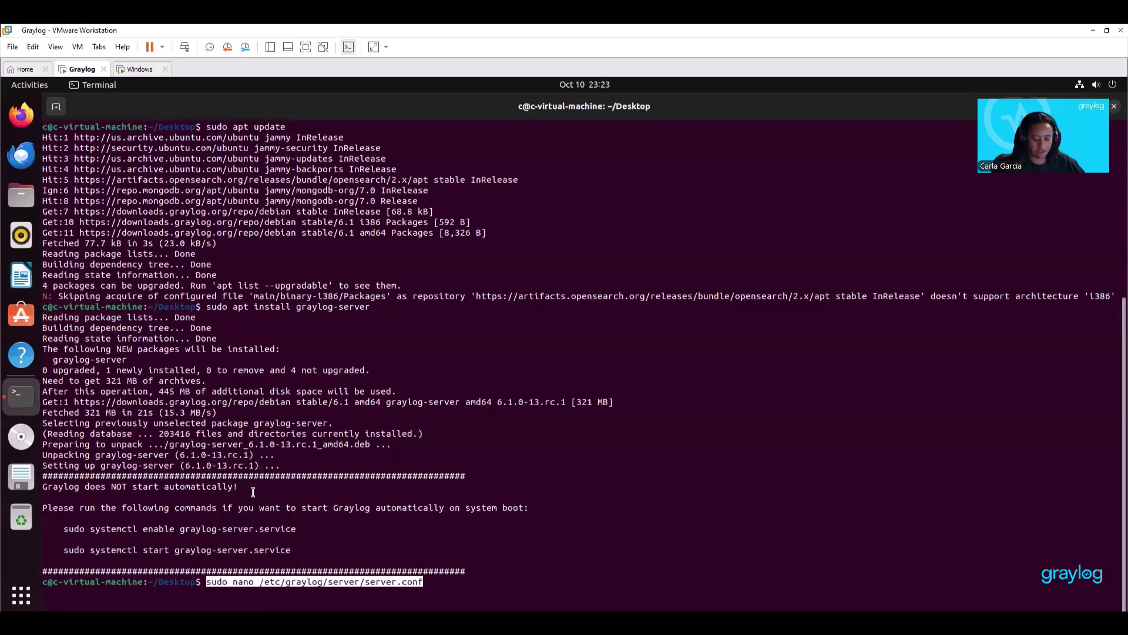
Open /etc/graylog/server/server.conf in nano and start a second terminal tab.
key(Return)
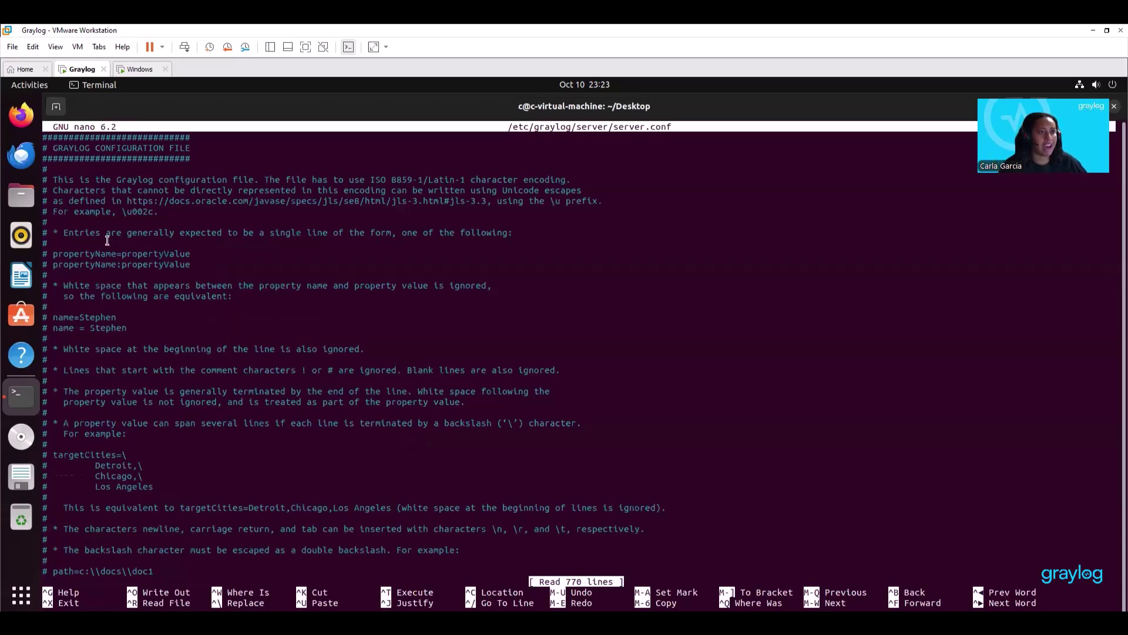
click(59, 110)
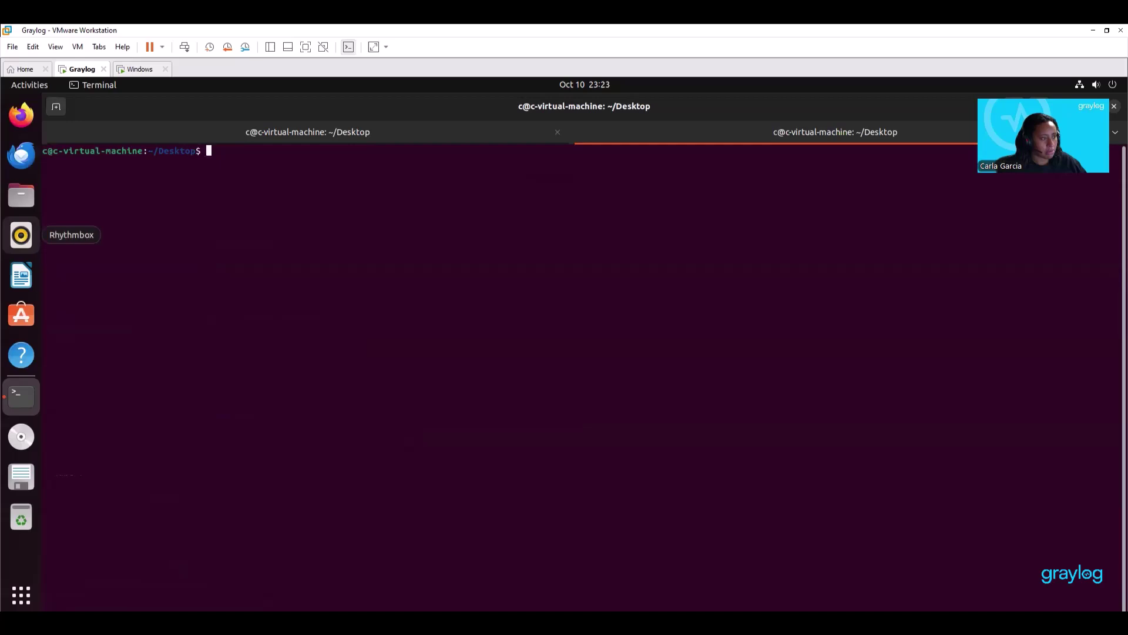
Generate a 96-character secret from /dev/urandom, copy it, and return to the server.conf tab.
right_click(214, 154)
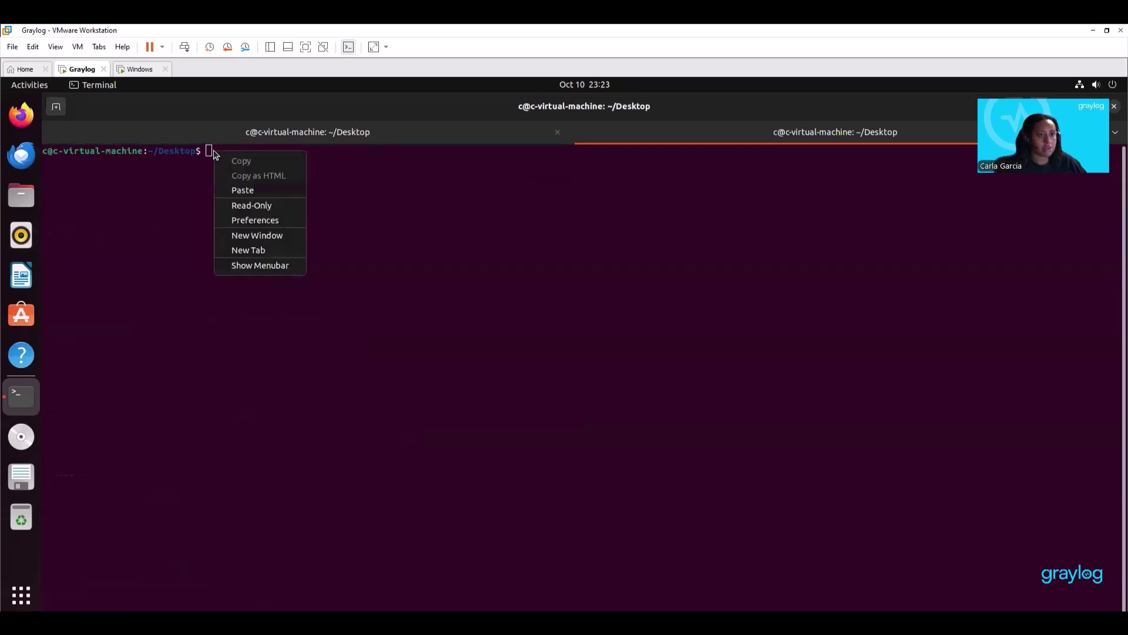
click(242, 191)
key(Return)
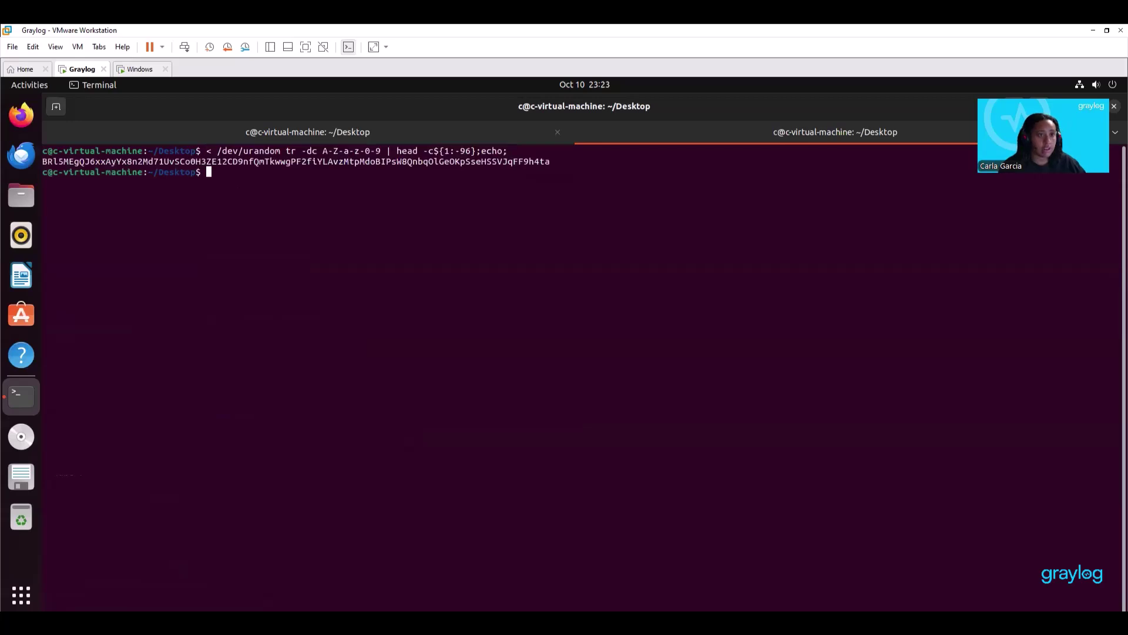
drag(552, 160, 42, 161)
right_click(52, 162)
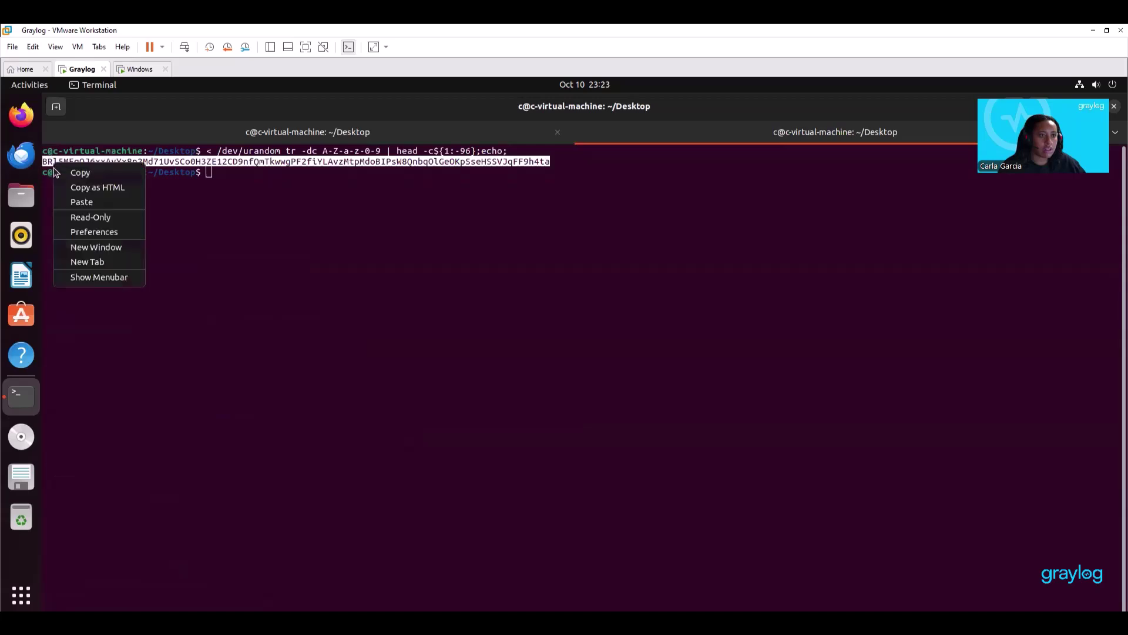
click(83, 171)
click(124, 129)
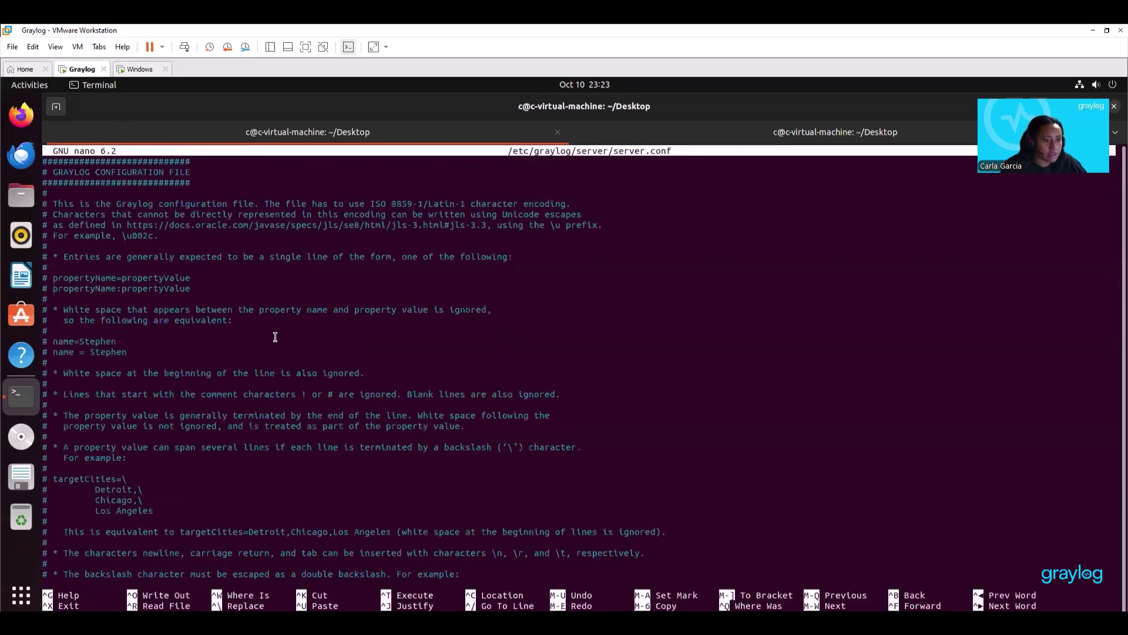
Paste the copied secret as the password_secret value in server.conf.
scroll(269, 483, down, 12)
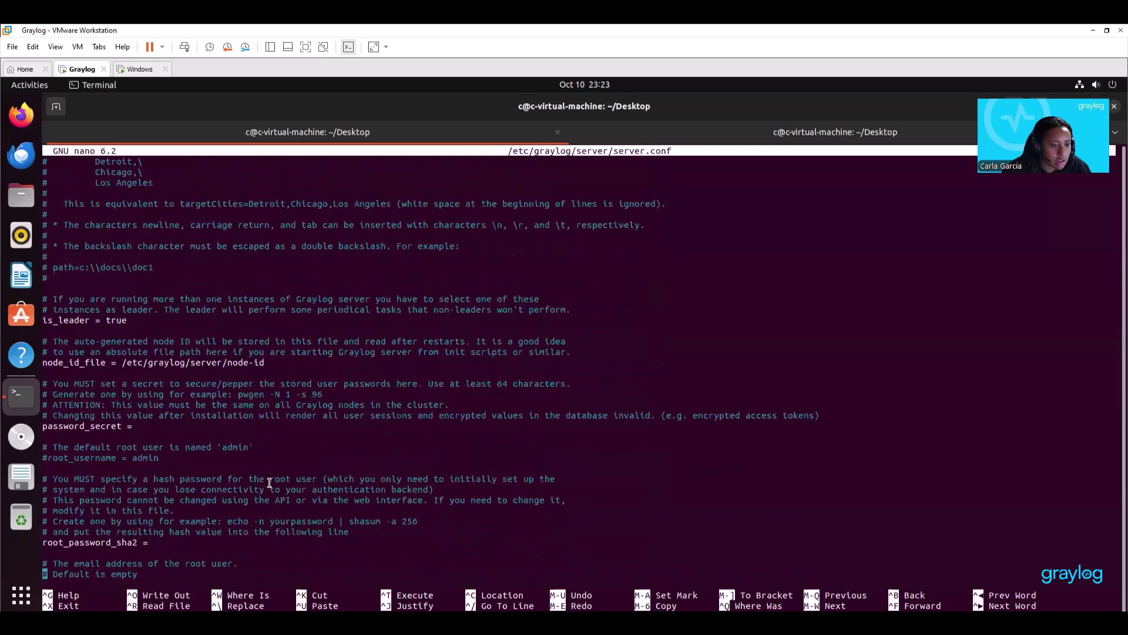
scroll(270, 482, down, 2)
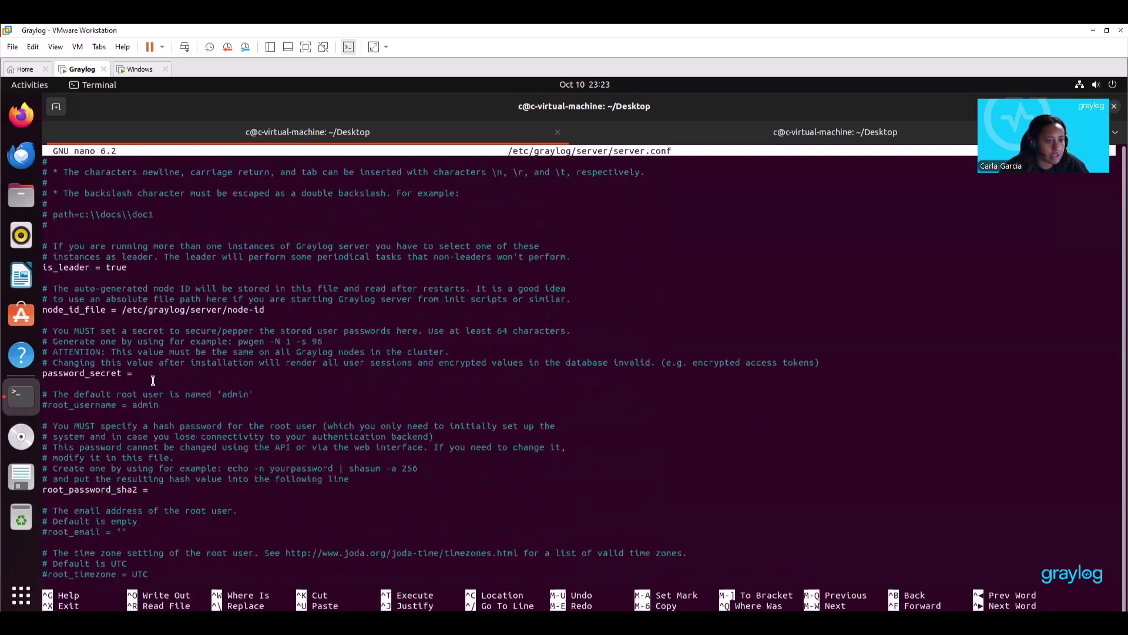
key(Up)
key(Up)
key(Up)
key(Up)
key(Up)
key(Up)
key(Up)
key(Up)
key(Up)
key(Up)
key(Up)
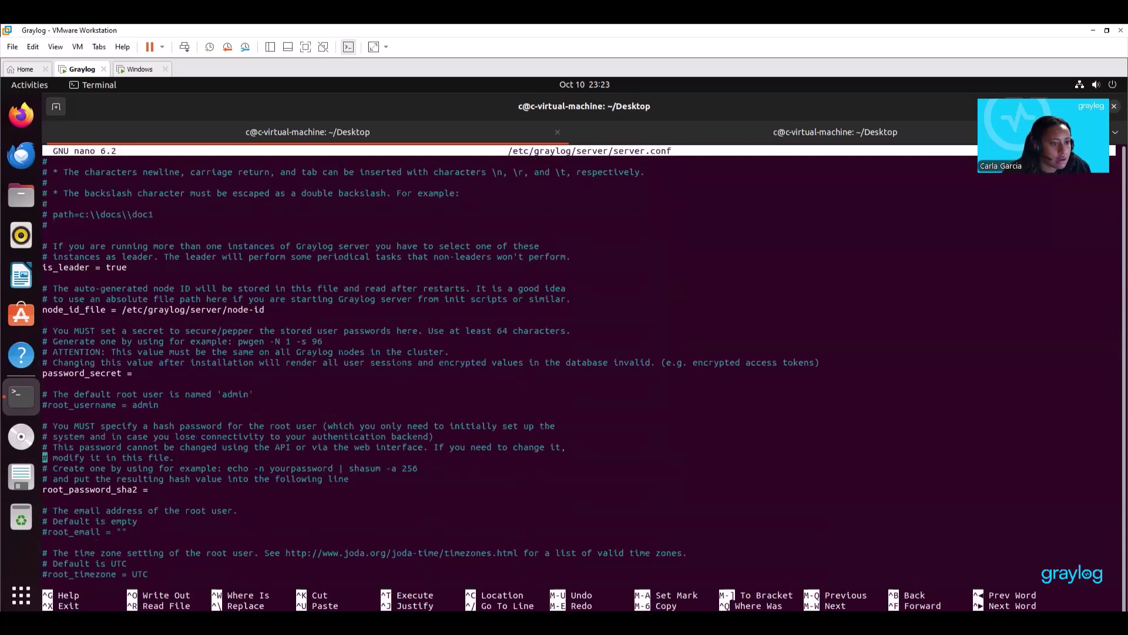
key(Up)
key(Up)
key(Up)
key(Up)
key(Up)
key(Up)
key(Up)
key(Up)
key(Right)
key(Right)
key(Right)
key(Right)
key(Right)
key(Right)
key(Right)
key(Right)
key(Right)
key(Right)
key(Right)
key(Right)
key(Right)
key(Right)
key(Right)
key(Right)
key(Right)
key(Right)
key(Left)
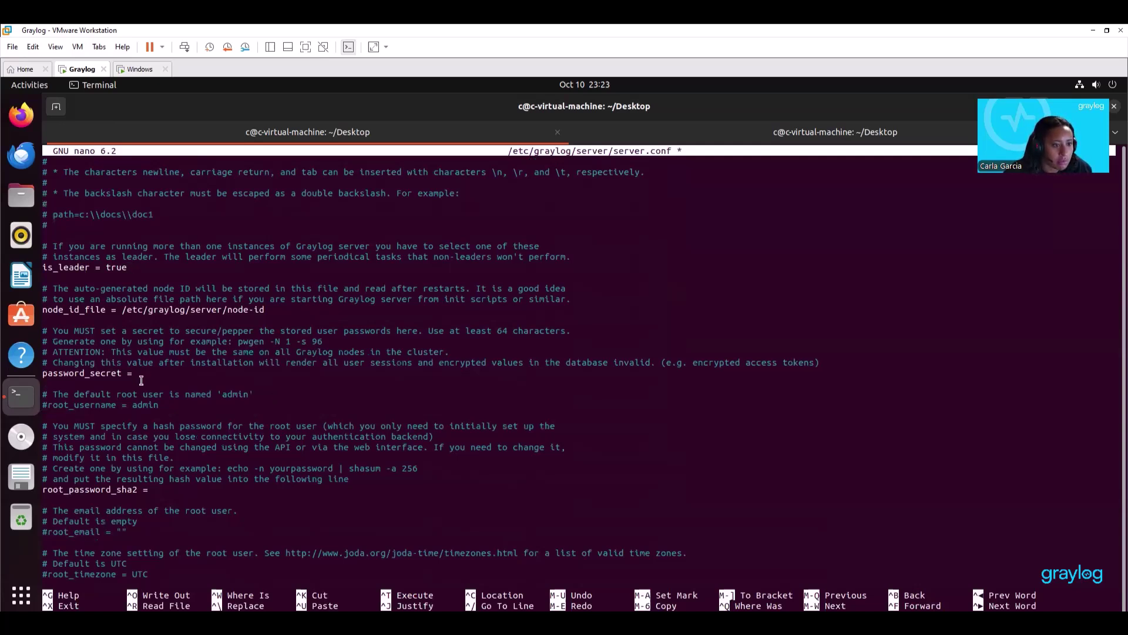
key(Down)
key(Down)
key(Down)
key(Down)
key(Down)
key(Down)
key(Down)
key(Down)
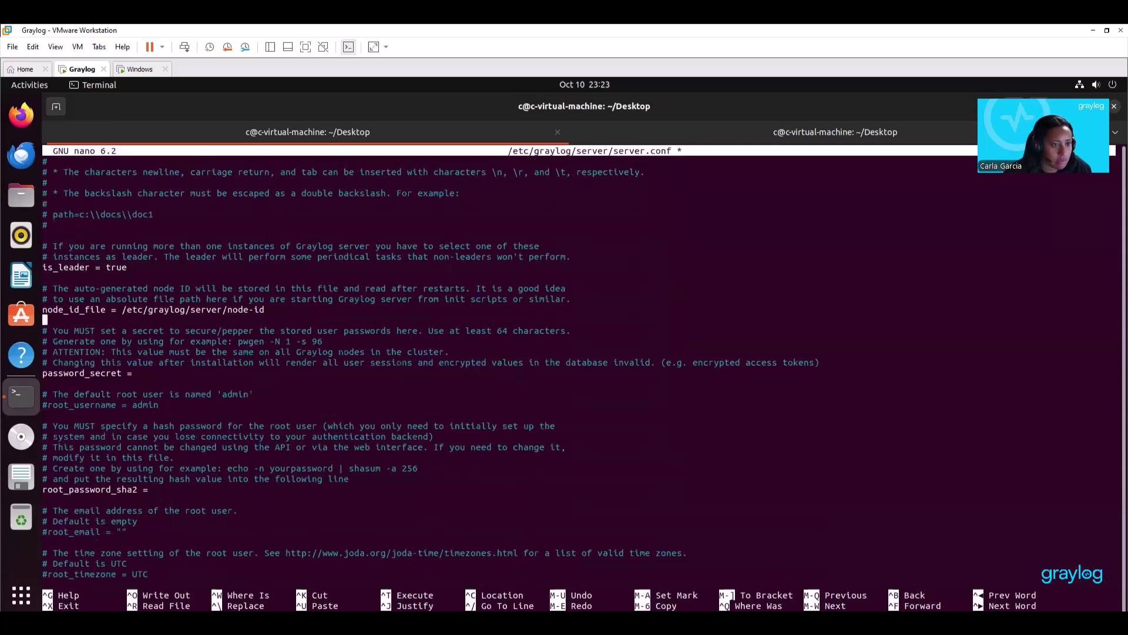
key(Down)
key(Down)
right_click(143, 375)
click(172, 415)
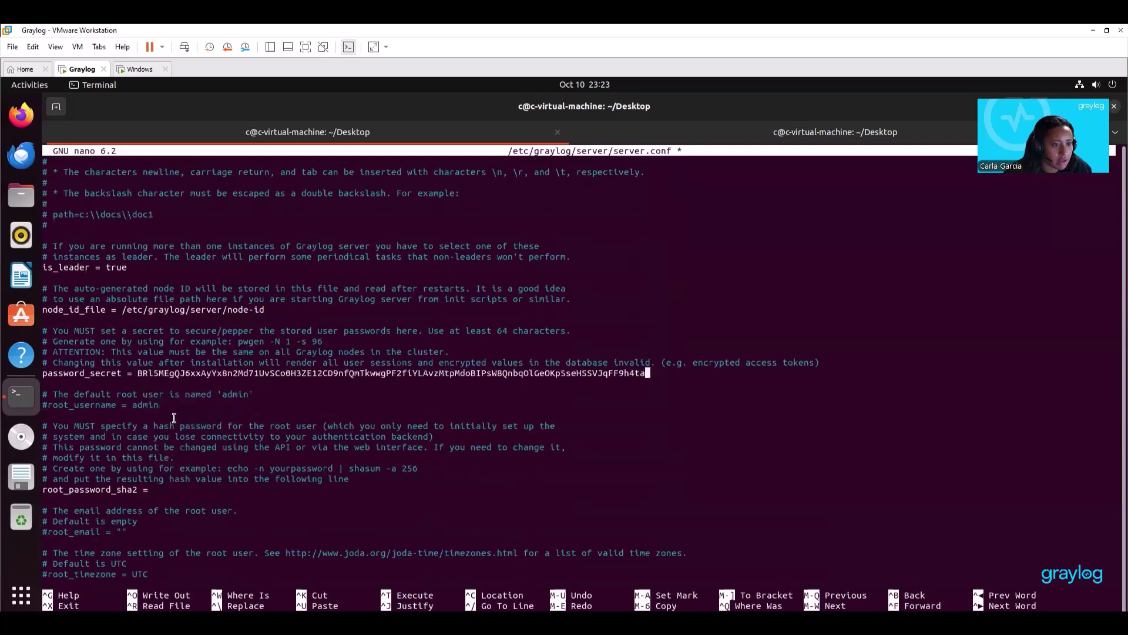
click(830, 136)
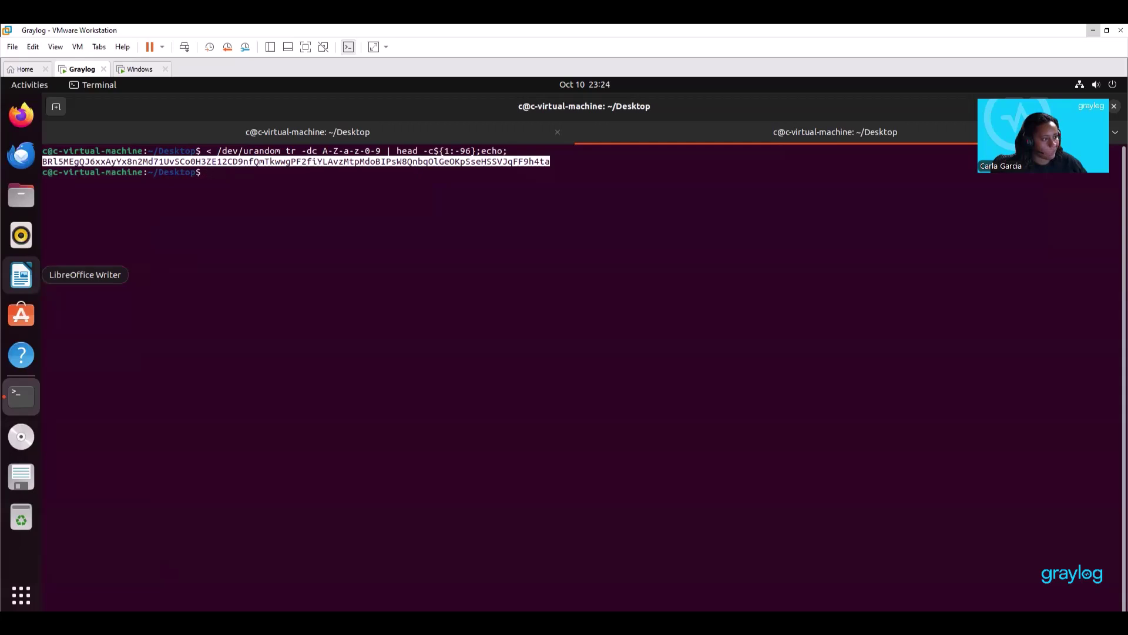
Hash the admin password with sha256sum, copy the hash, and return to the nano tab.
click(209, 173)
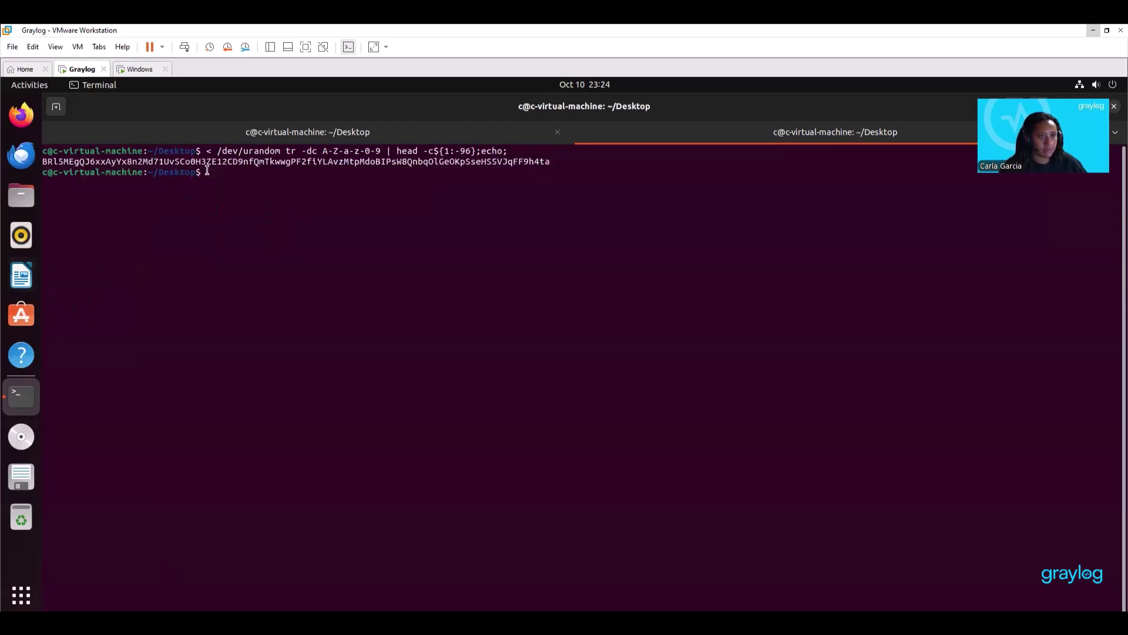
right_click(209, 173)
click(230, 209)
key(Return)
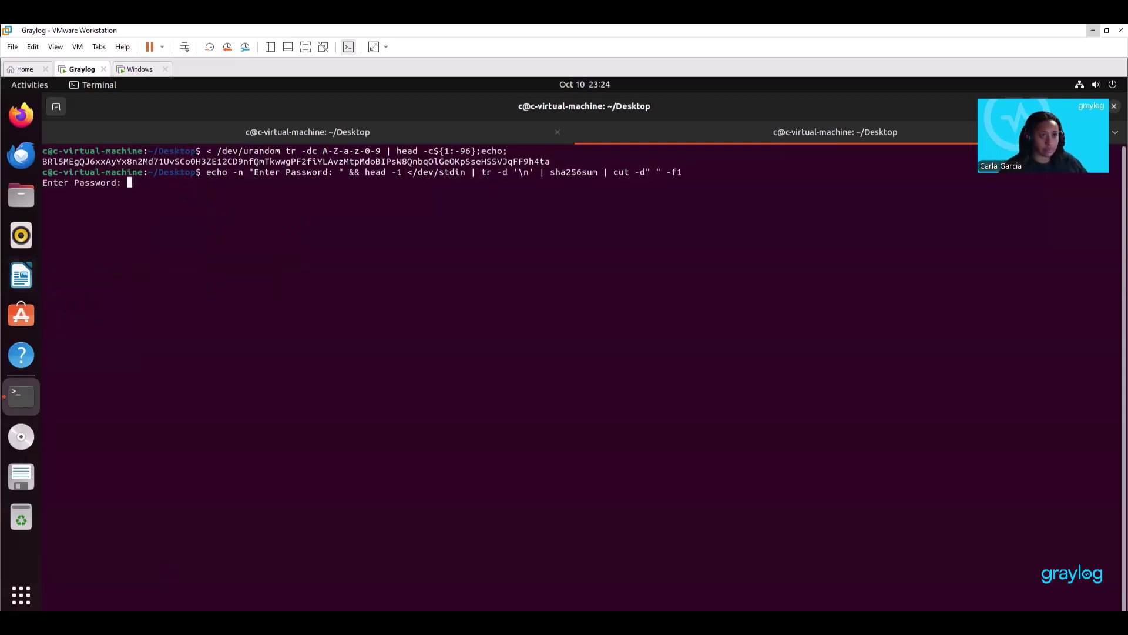
text(123)
key(Return)
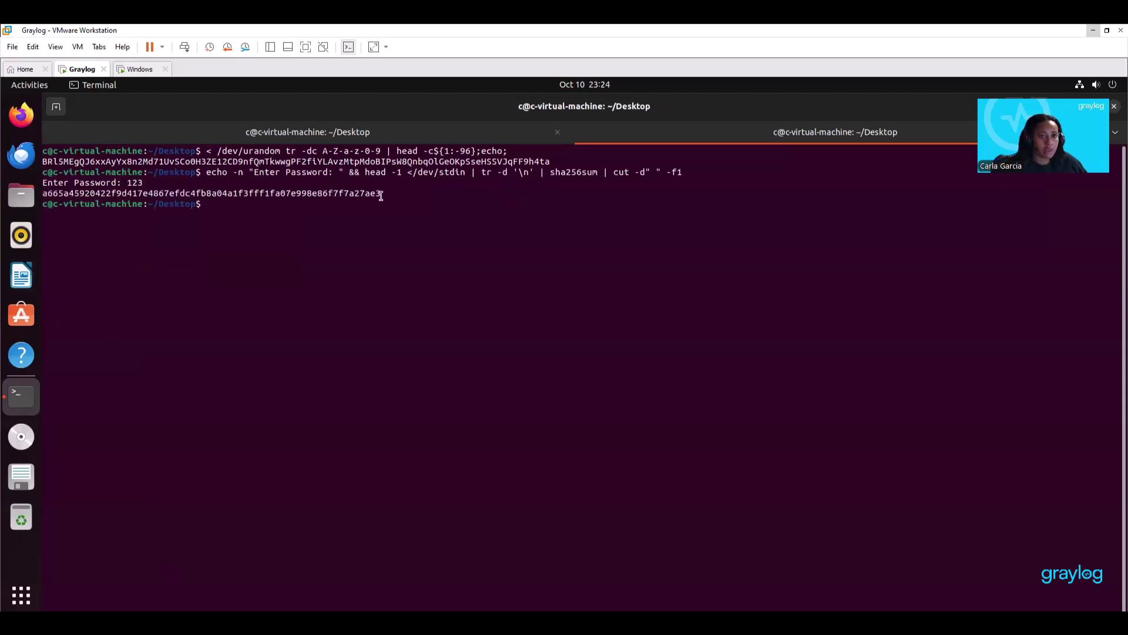
drag(380, 193, 150, 186)
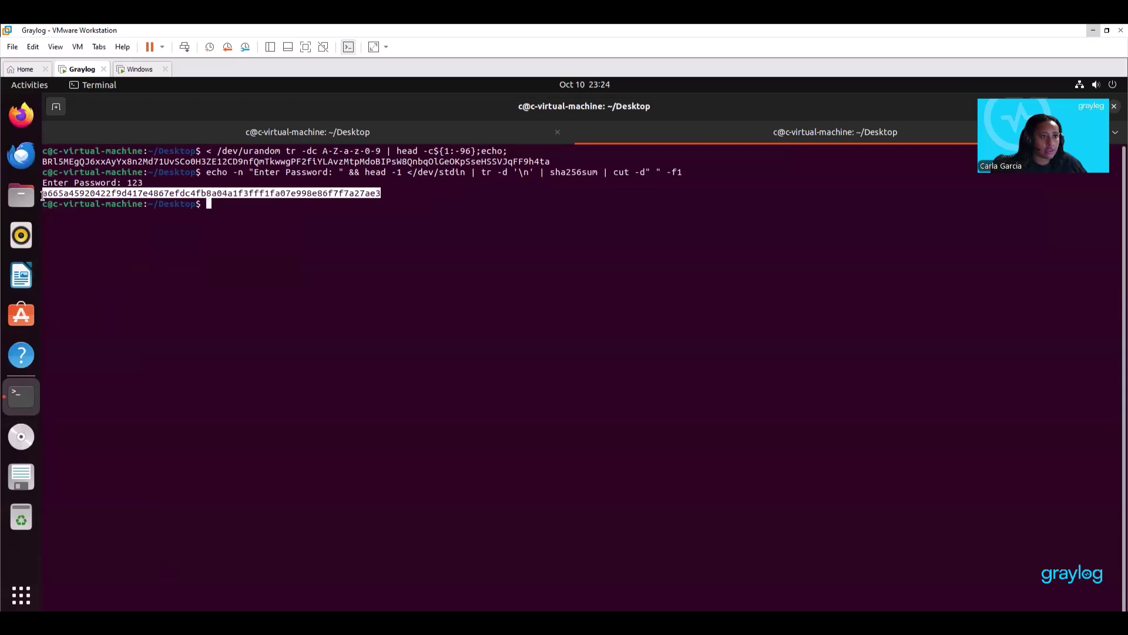
right_click(71, 201)
click(81, 205)
click(139, 135)
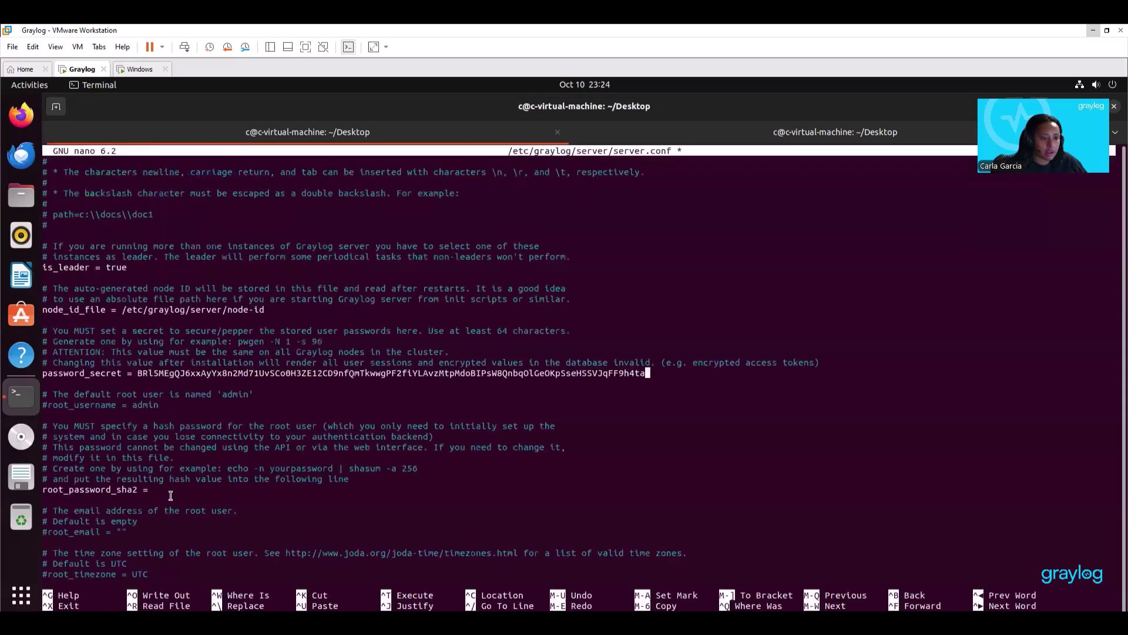
Paste the copied SHA-256 hash as the root_password_sha2 value.
key(Down)
key(Down)
key(Down)
key(Down)
key(Down)
key(Down)
key(Down)
key(Down)
key(Down)
key(Down)
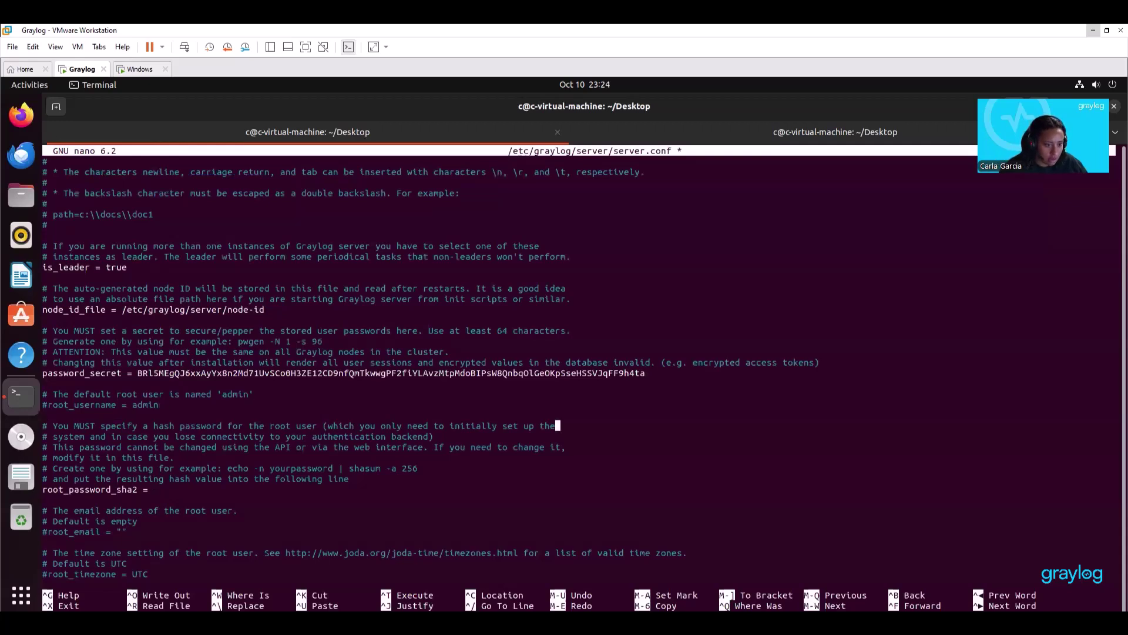
key(Down)
right_click(156, 491)
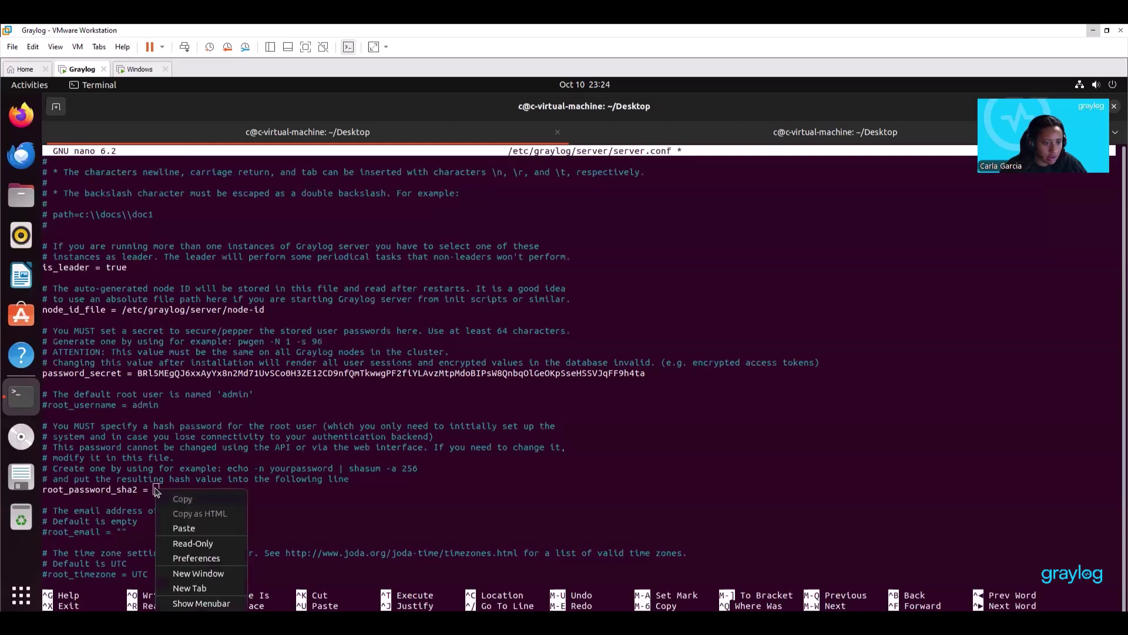
click(182, 528)
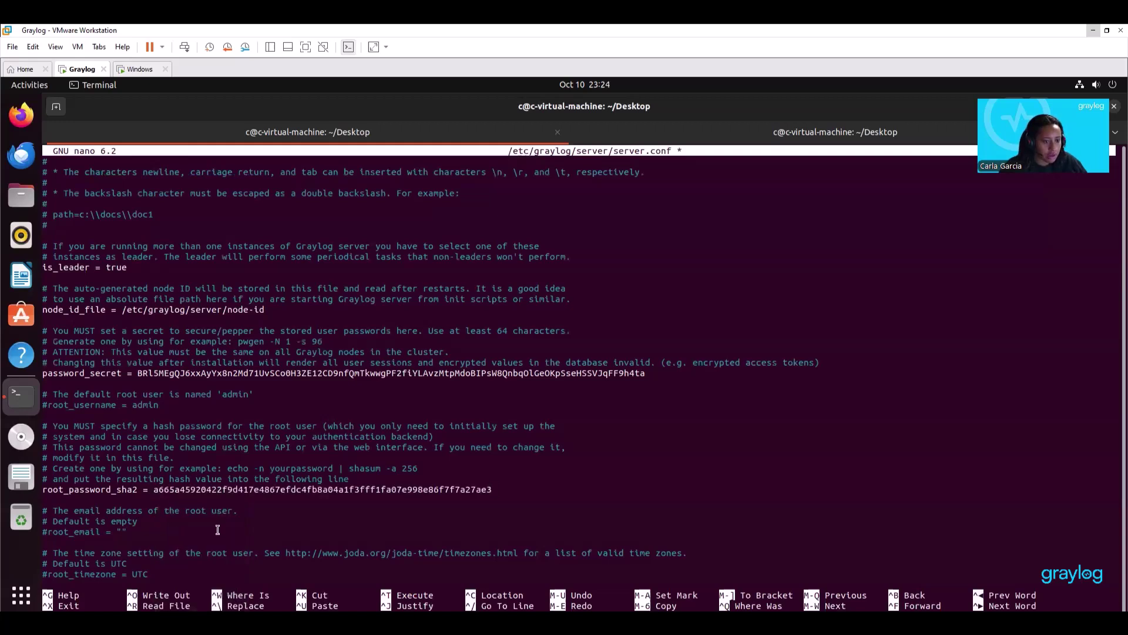
key(Down)
key(Down)
key(Down)
key(Down)
key(Down)
key(Down)
key(Down)
key(Down)
key(Down)
key(Down)
key(Down)
key(Down)
key(Down)
key(Down)
key(Down)
key(Down)
key(Down)
key(Down)
key(Down)
key(Down)
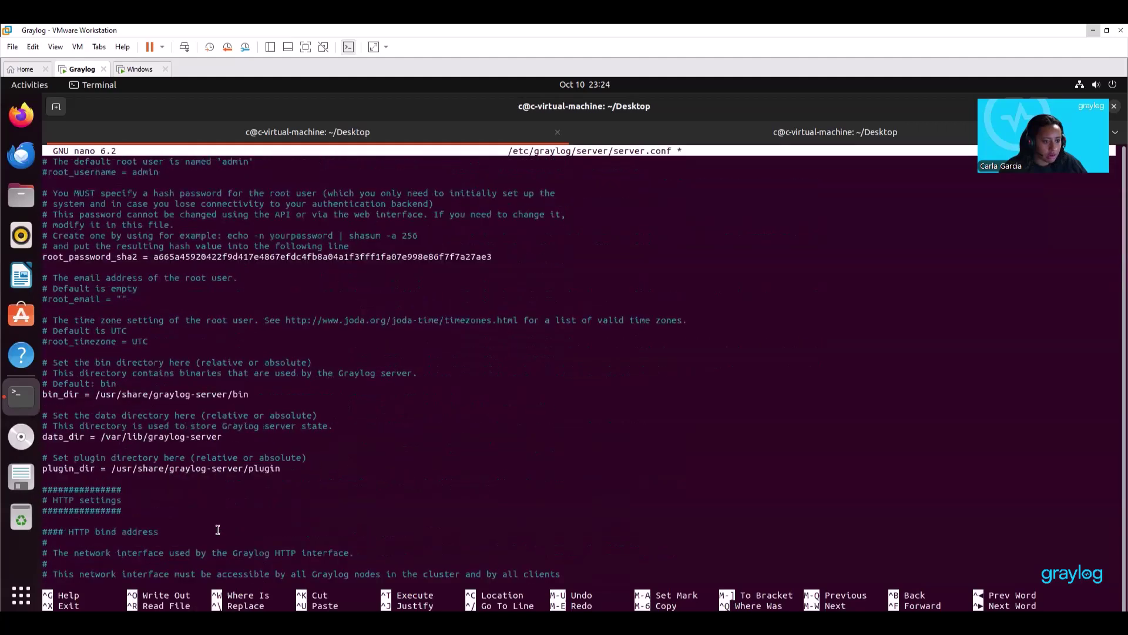
Uncomment http_bind_address and set it to 192.168.149.129:9000, leaving a new line below.
key(Down)
key(Down)
key(Down)
key(Down)
key(Down)
key(Down)
key(Down)
key(Down)
key(Down)
key(Down)
key(Down)
key(Down)
key(Down)
key(Down)
key(Down)
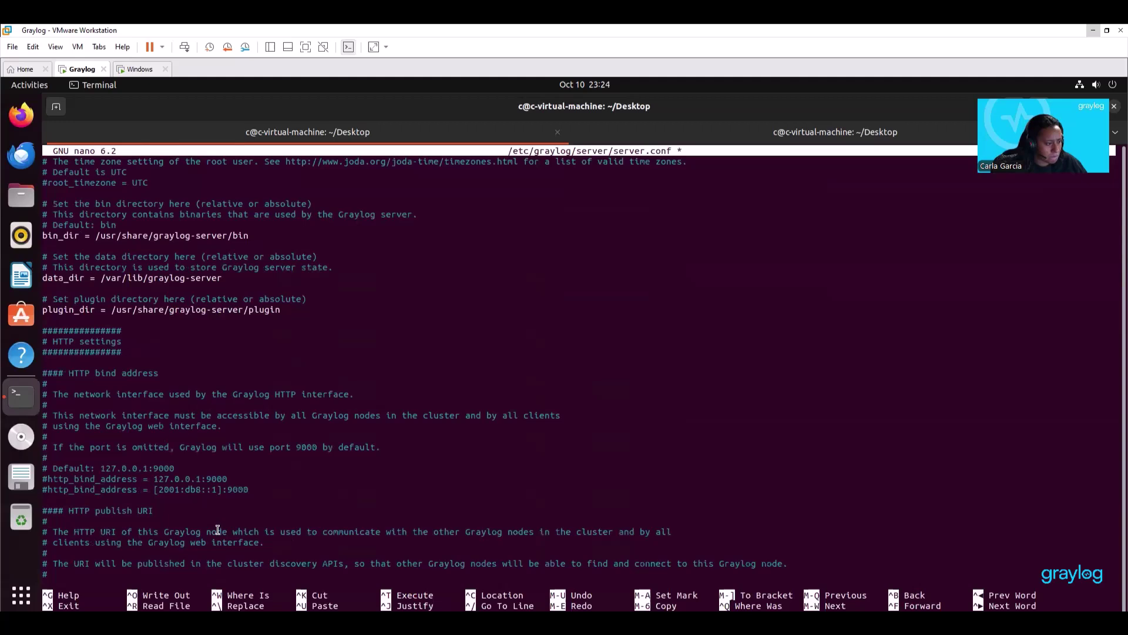
key(Up)
key(Up)
key(Up)
key(Up)
key(Up)
key(End)
key(BackSpace)
key(BackSpace)
key(BackSpace)
key(BackSpace)
key(BackSpace)
key(BackSpace)
key(BackSpace)
key(BackSpace)
key(BackSpace)
key(BackSpace)
key(BackSpace)
key(BackSpace)
key(BackSpace)
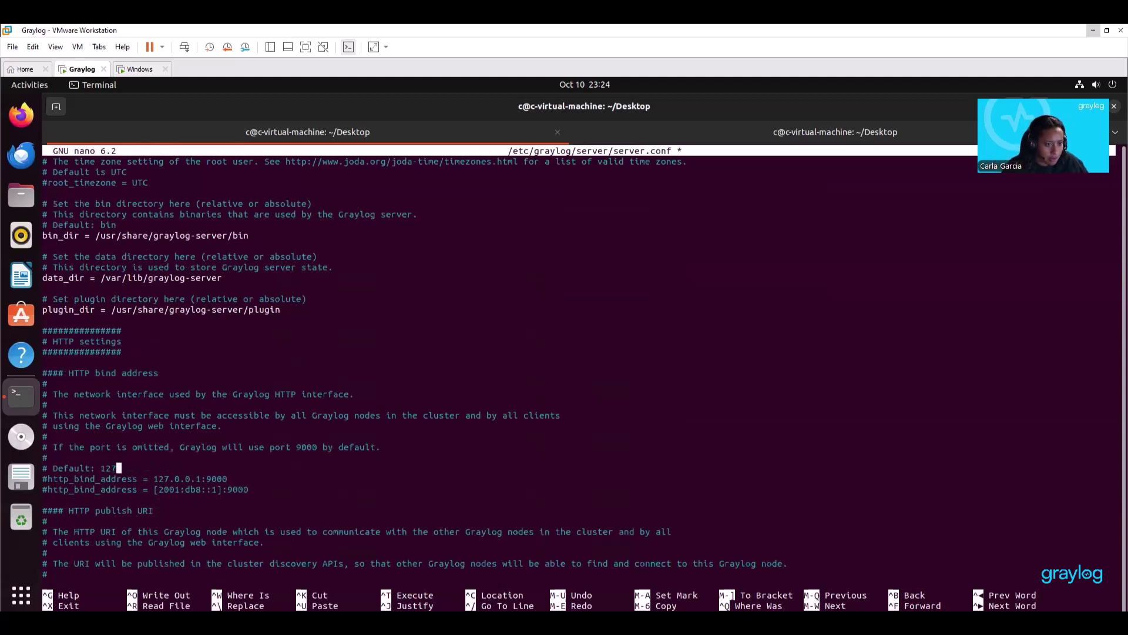
key(BackSpace)
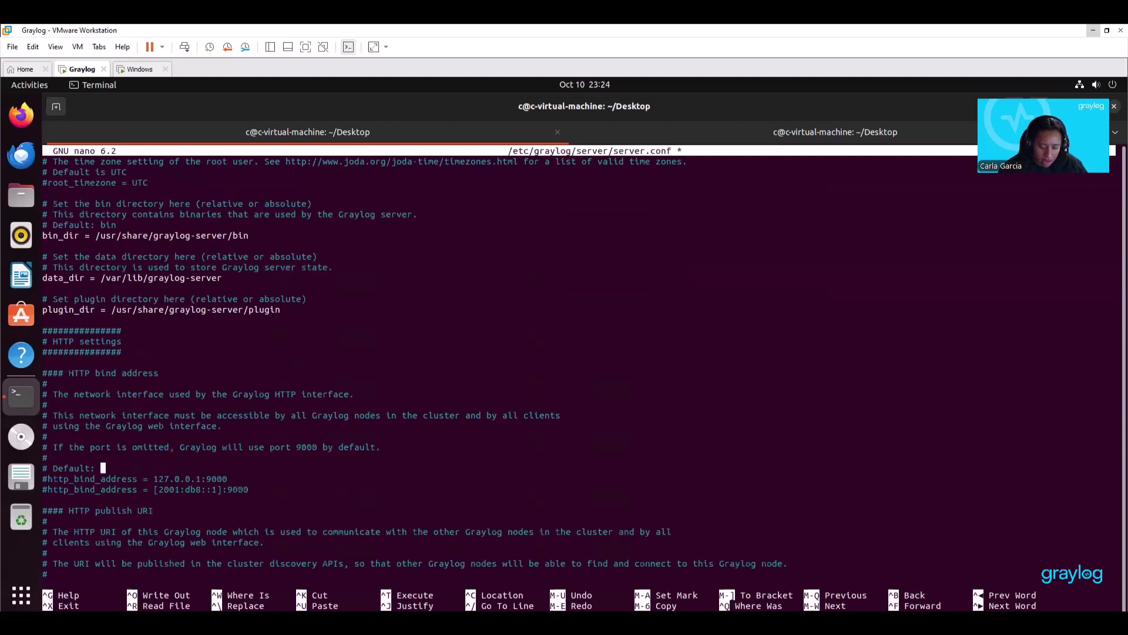
text(19)
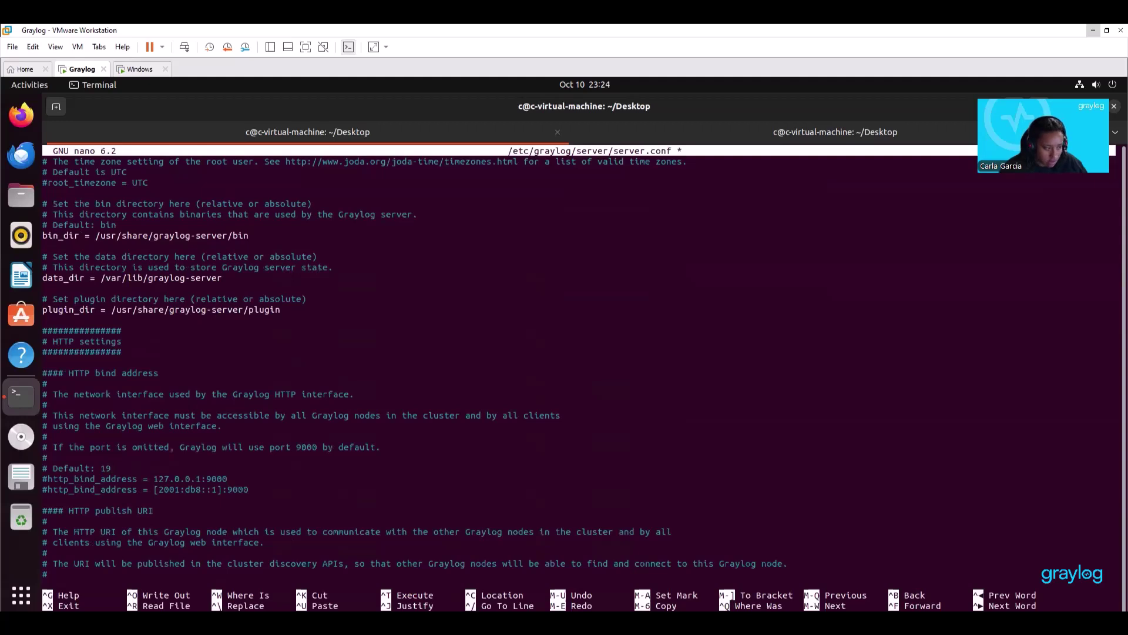
text(2)
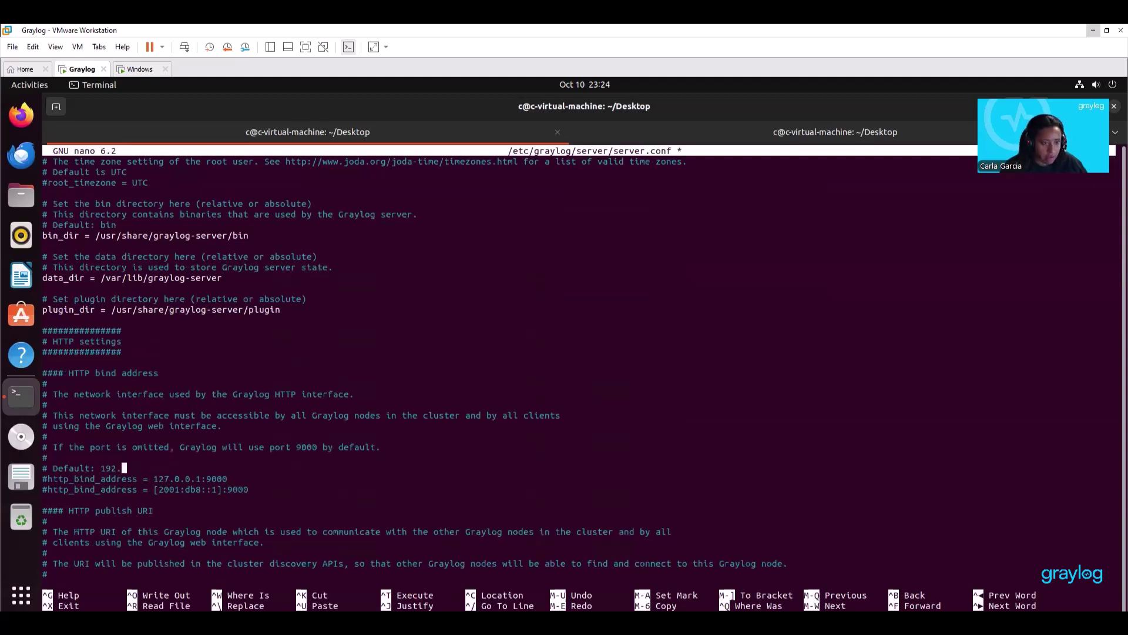
text(.16)
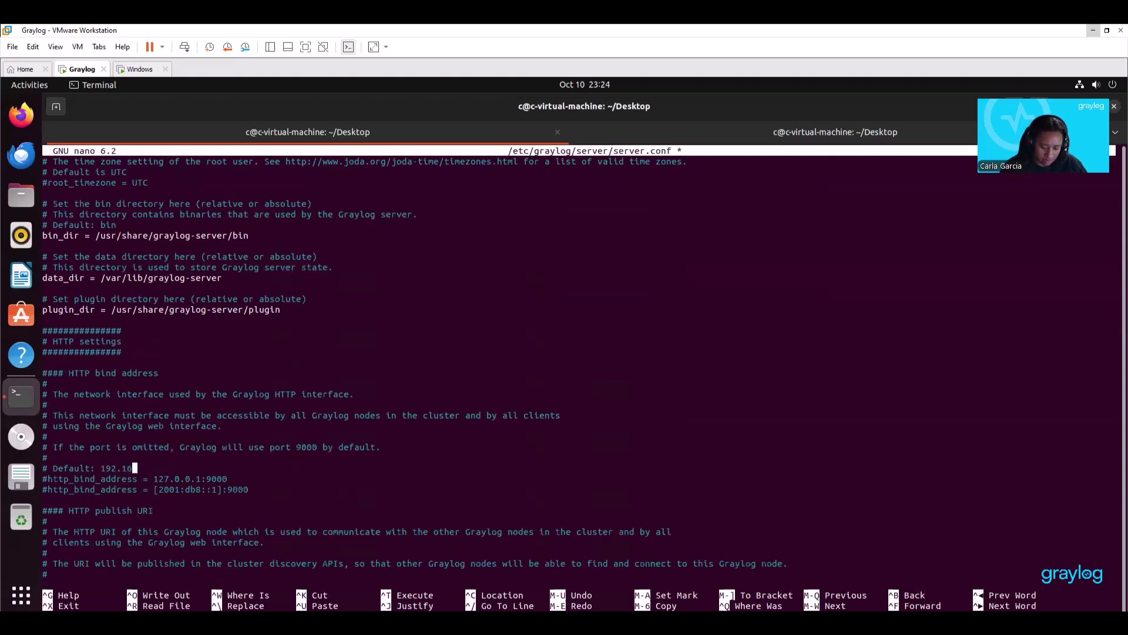
text(8.14)
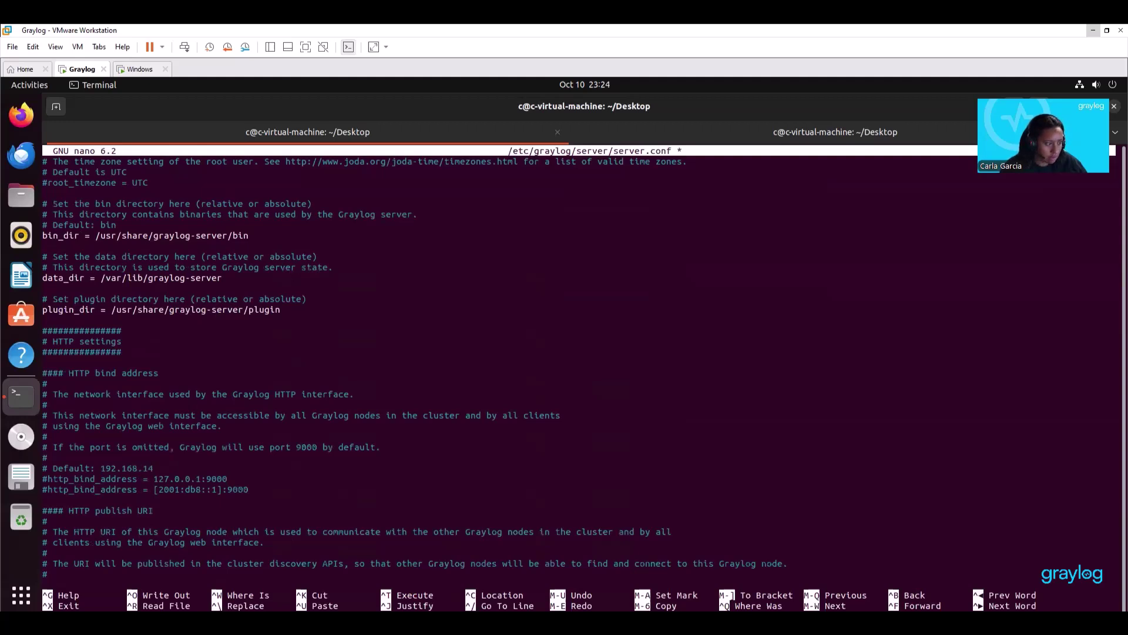
text(9)
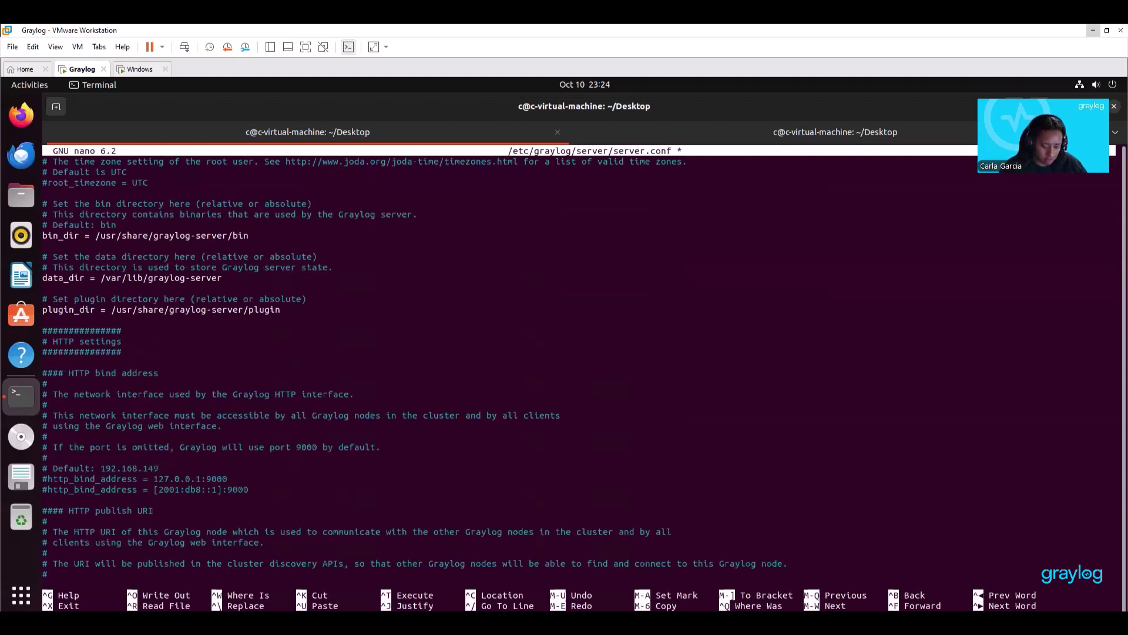
text(:)
text(129)
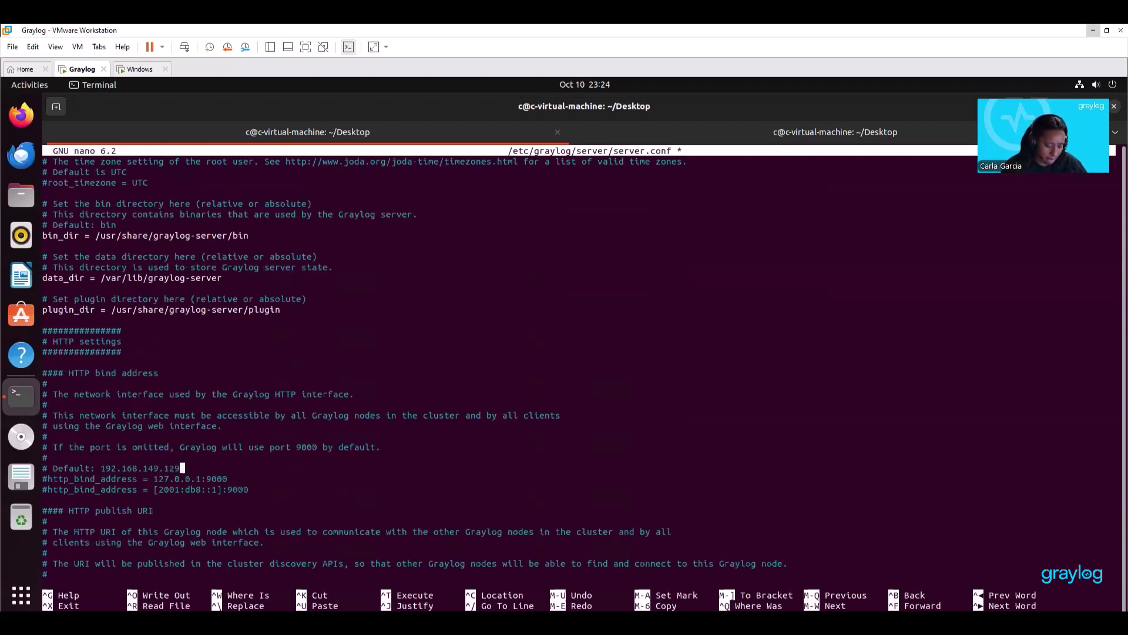
text(:9)
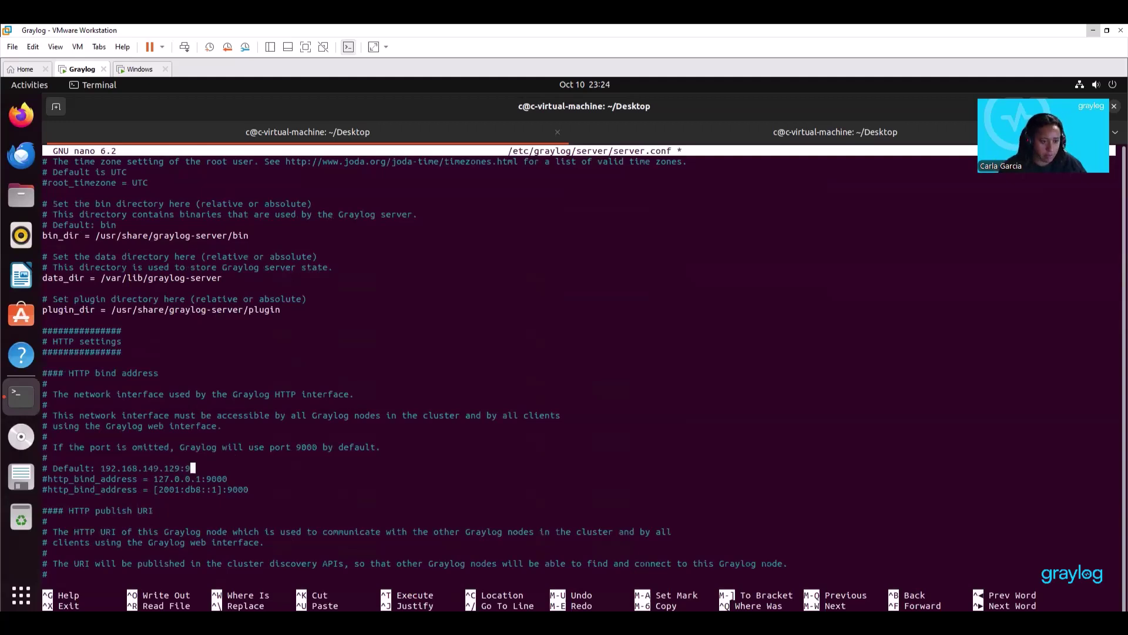
text(000)
key(Left)
key(Left)
key(Left)
key(Left)
key(Left)
key(Left)
key(Left)
key(Left)
key(Left)
key(Left)
key(Left)
key(Left)
key(Left)
key(Left)
key(Left)
key(Left)
key(Left)
key(Left)
key(Left)
key(Left)
key(Left)
key(Left)
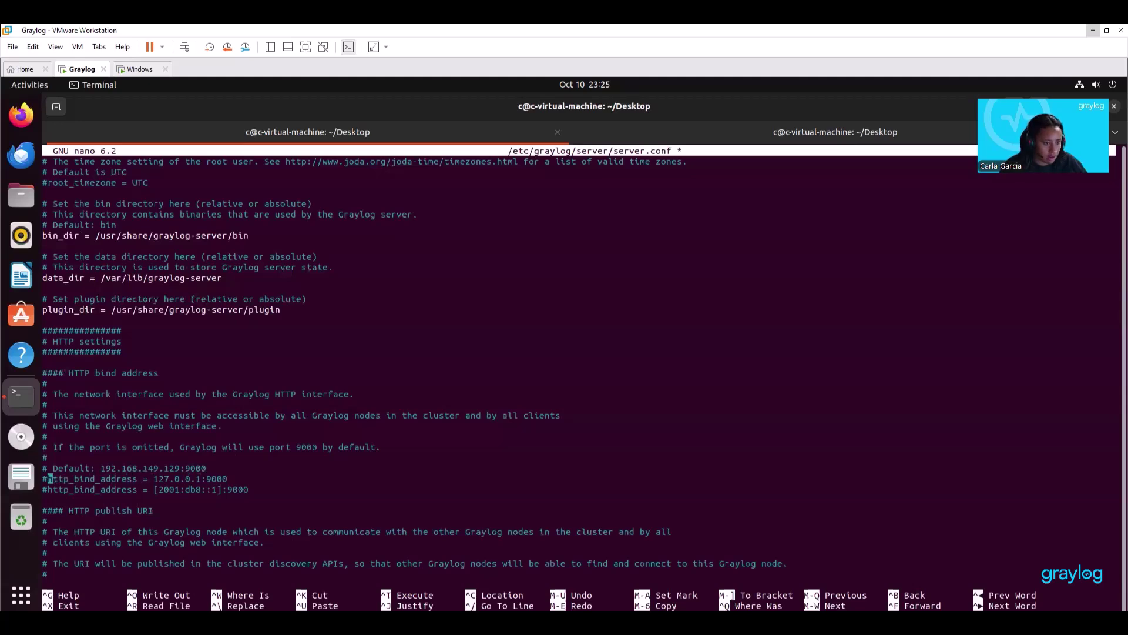
key(Delete)
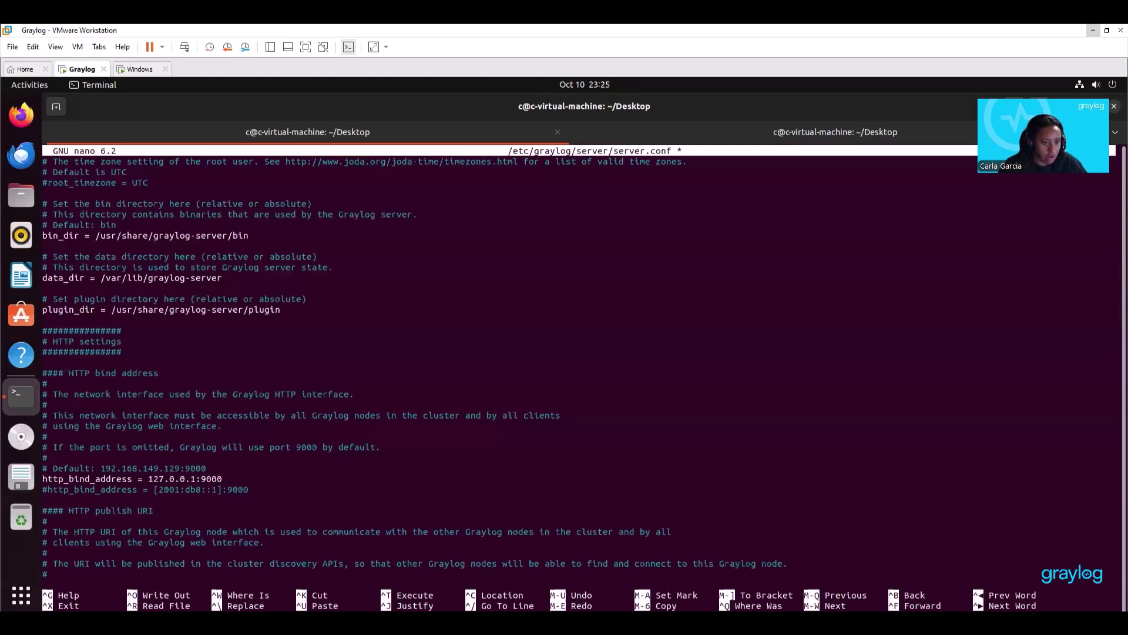
key(End)
key(BackSpace)
key(BackSpace)
key(BackSpace)
key(BackSpace)
key(BackSpace)
key(BackSpace)
key(BackSpace)
key(BackSpace)
key(BackSpace)
key(BackSpace)
key(BackSpace)
key(BackSpace)
key(BackSpace)
key(BackSpace)
text(1)
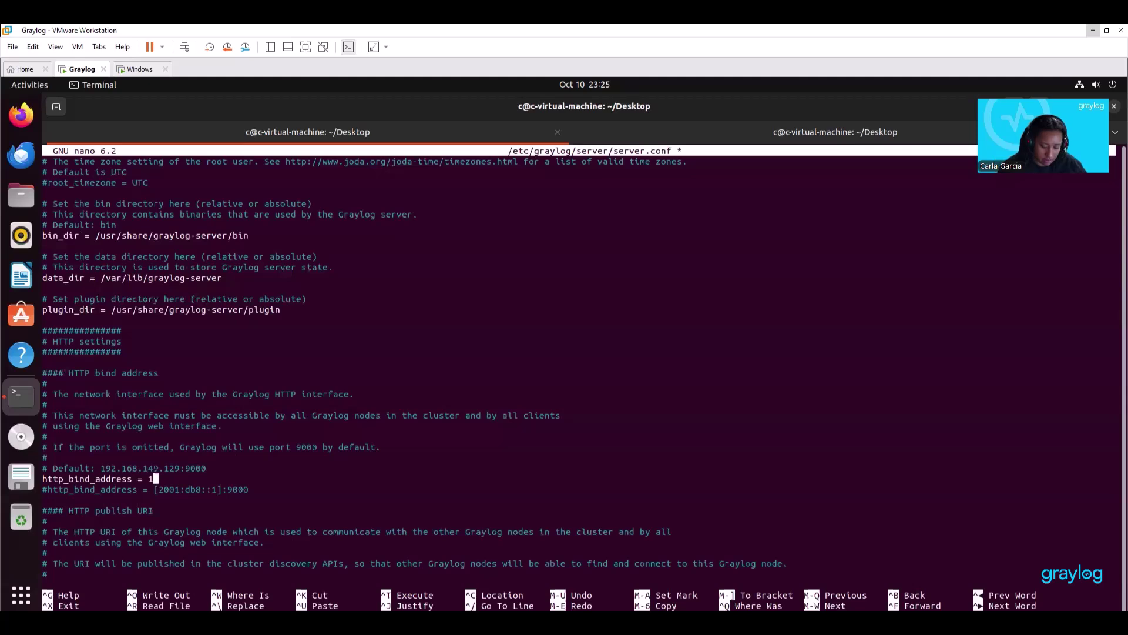
text(92.)
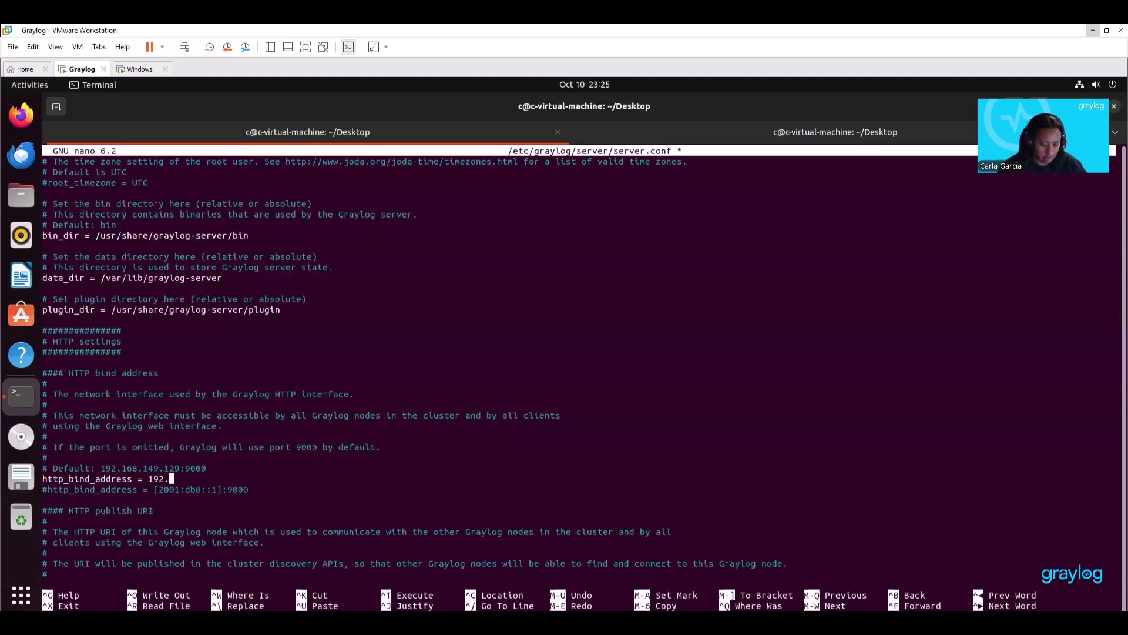
text(168)
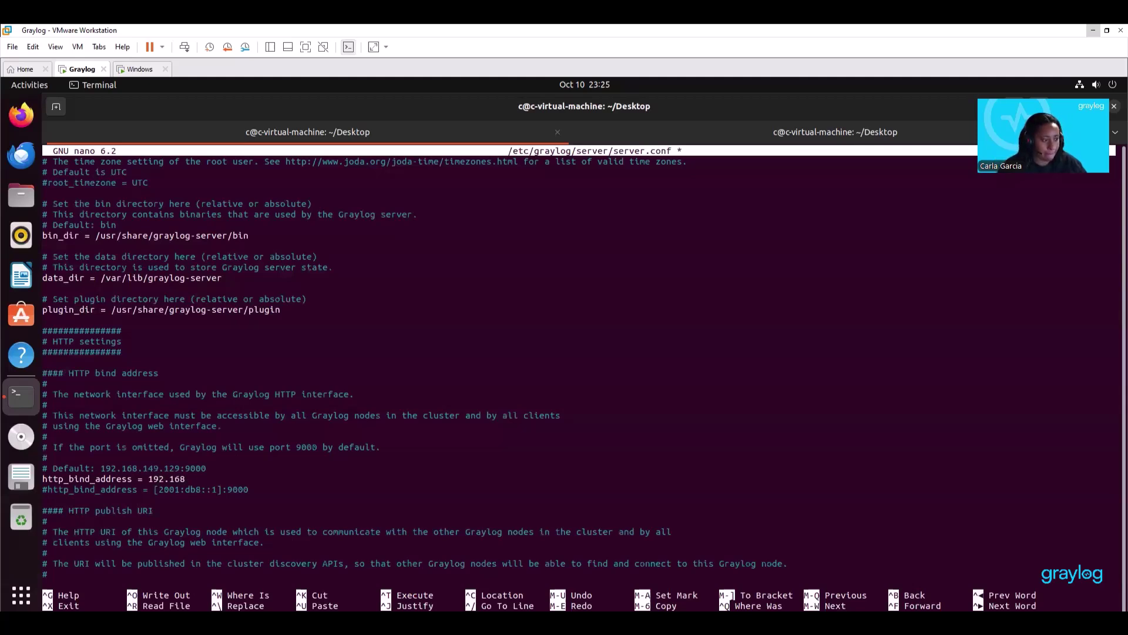
text(.149.)
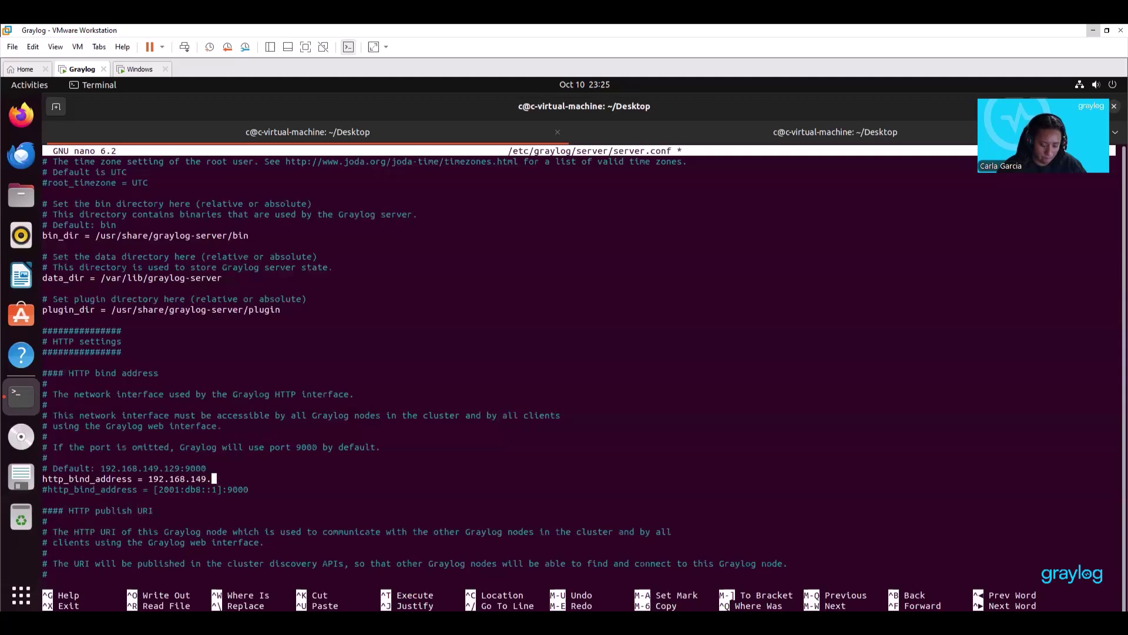
text(129)
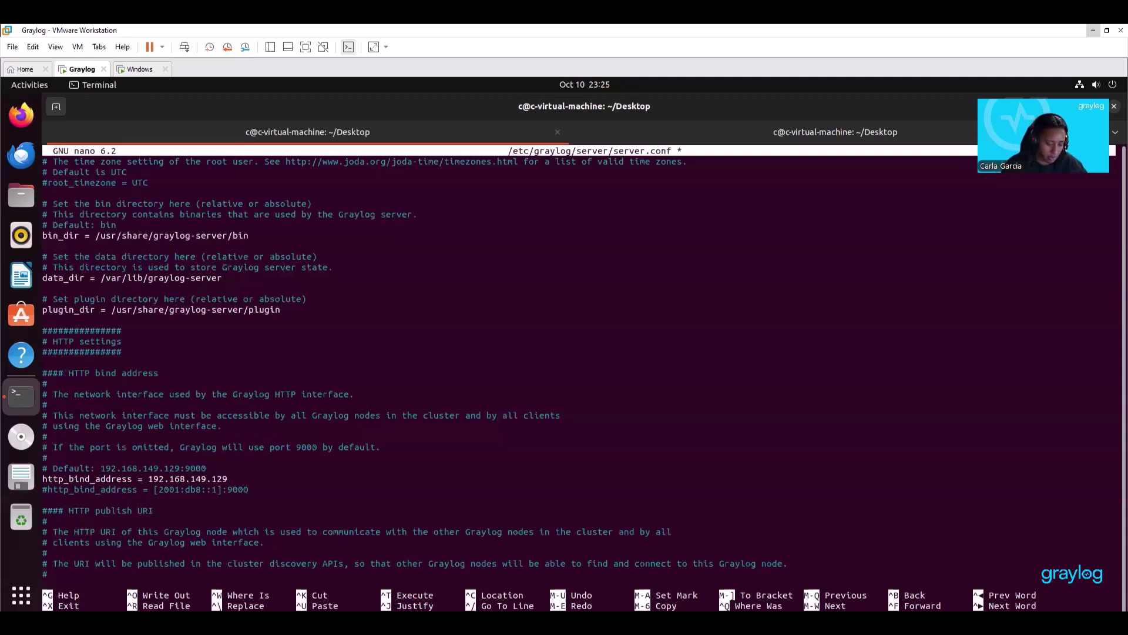
text(:9000)
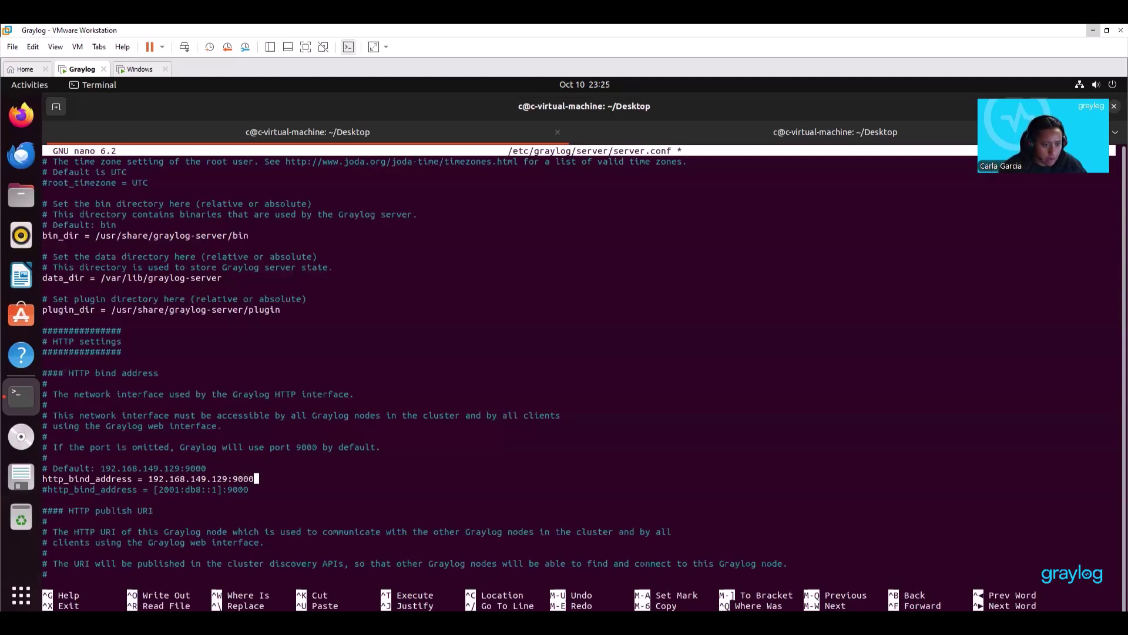
click(250, 489)
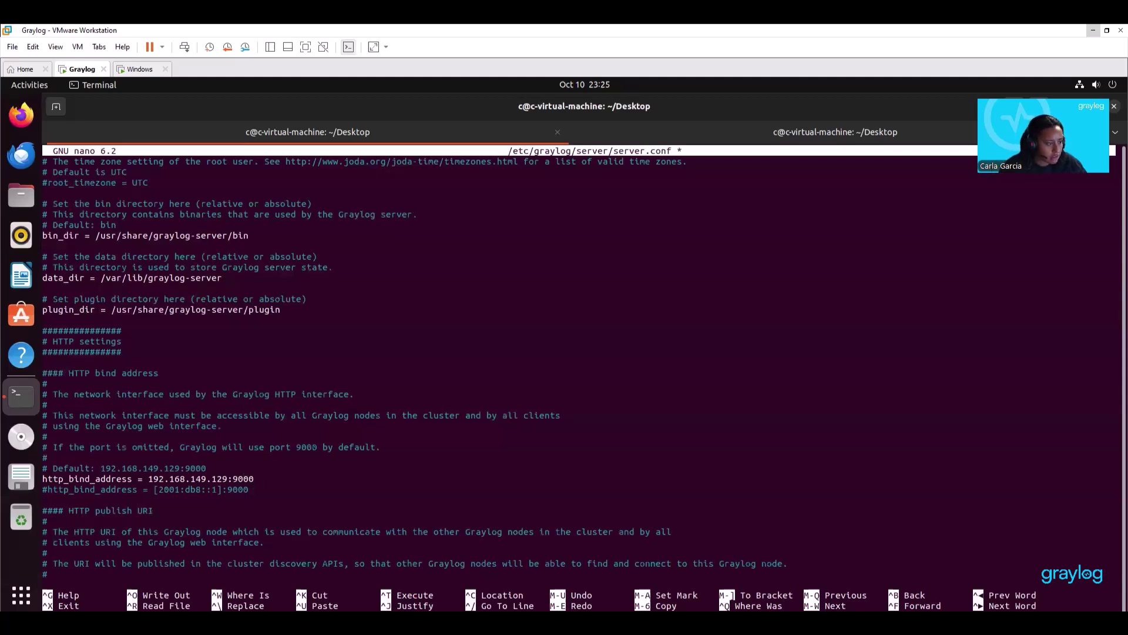
key(Down)
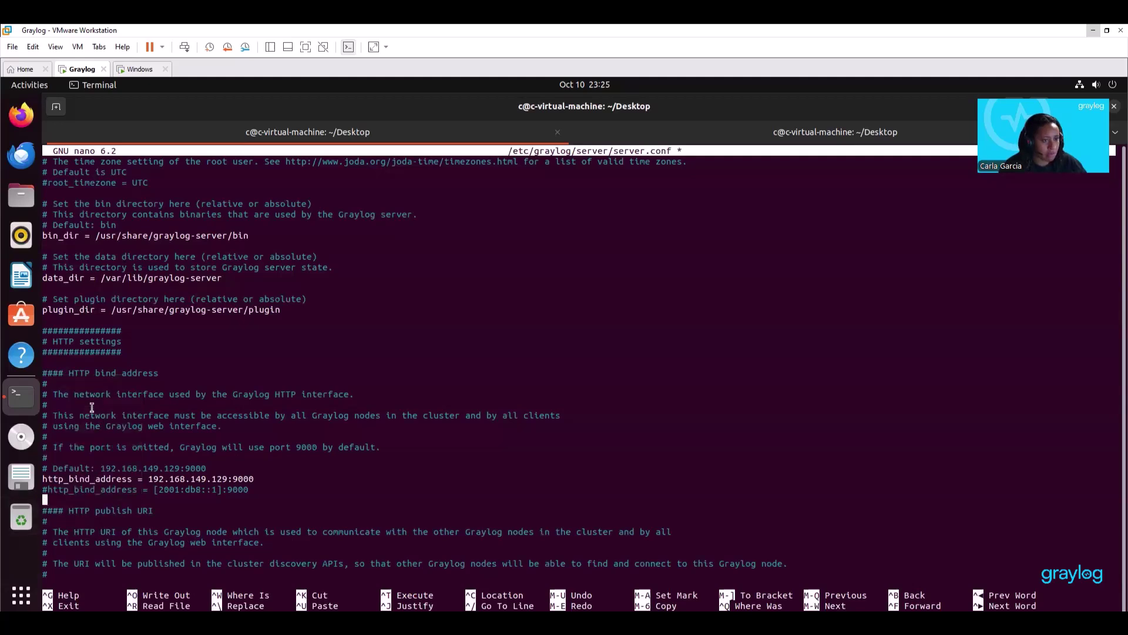
text(elasticsearch_hosts = http://127.0.0.1:9200)
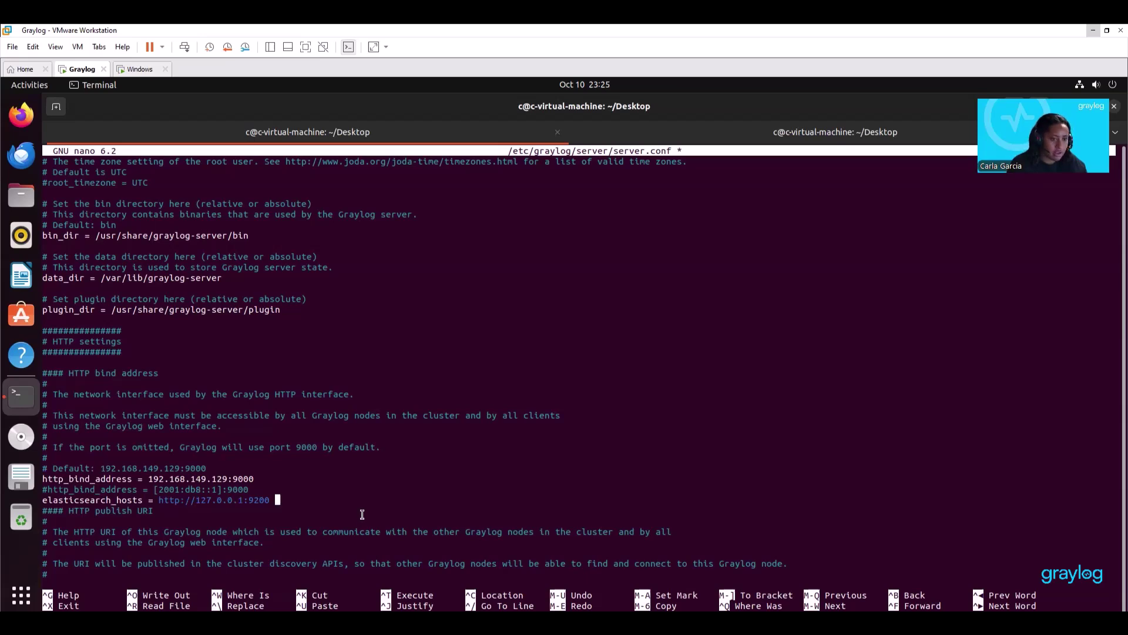
key(ctrl+o)
key(Return)
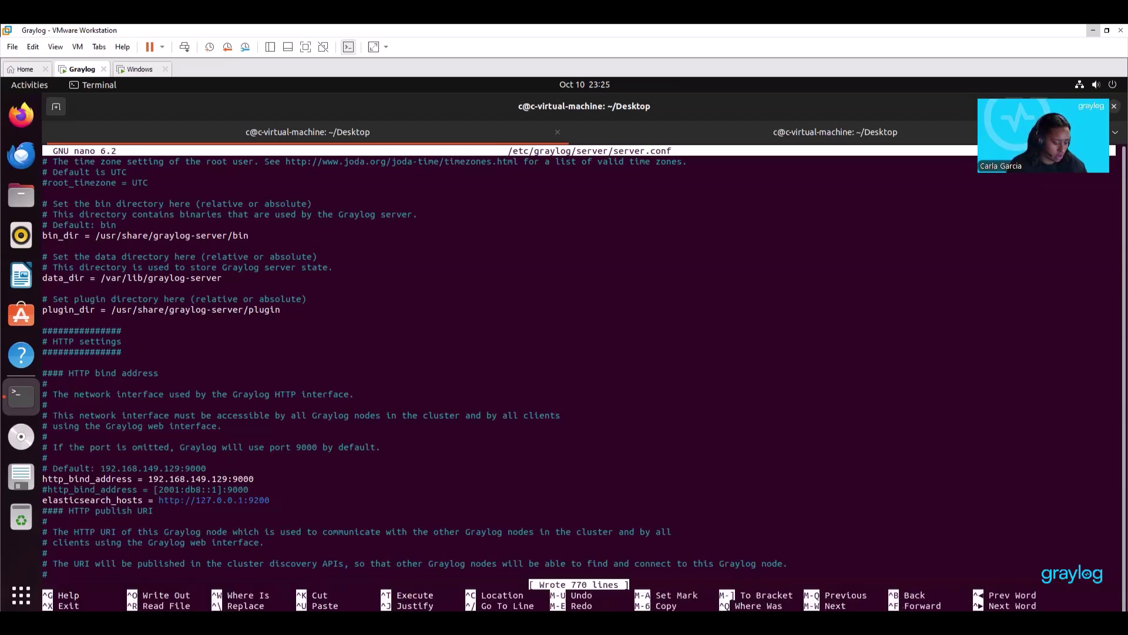
key(ctrl+x)
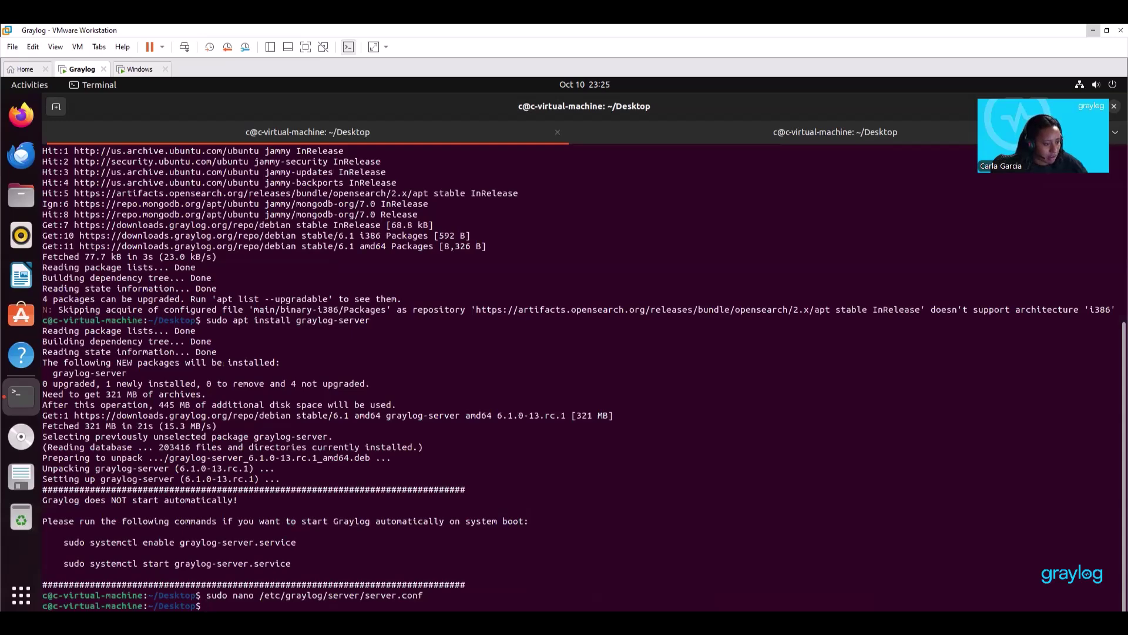
Enable and start graylog-server.service with systemctl, then check its status.
right_click(207, 605)
click(228, 523)
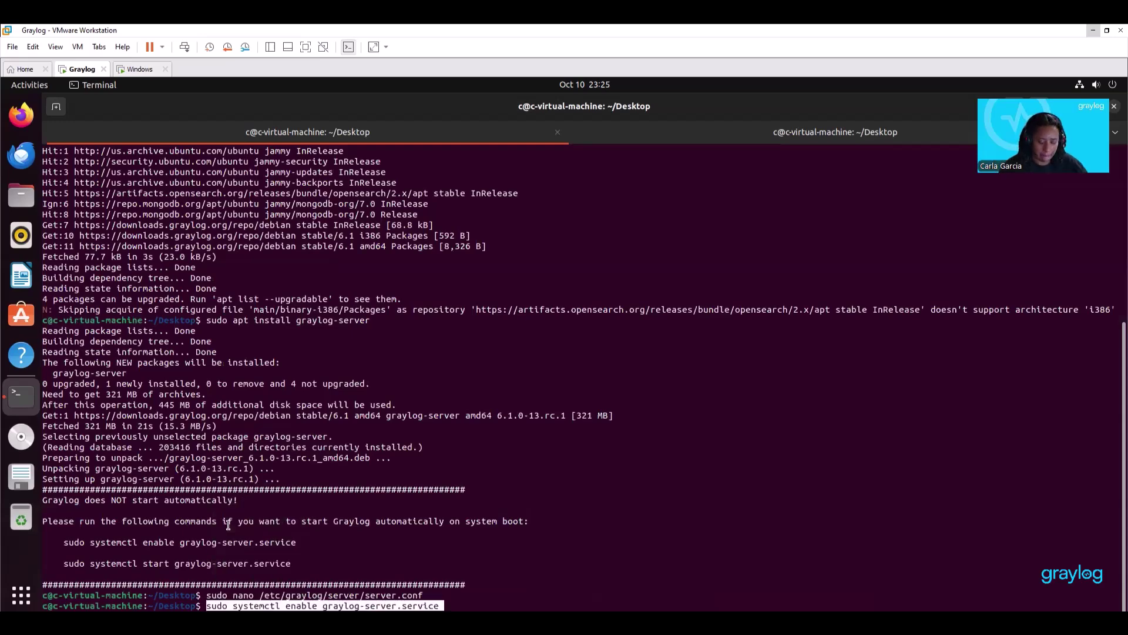
key(Return)
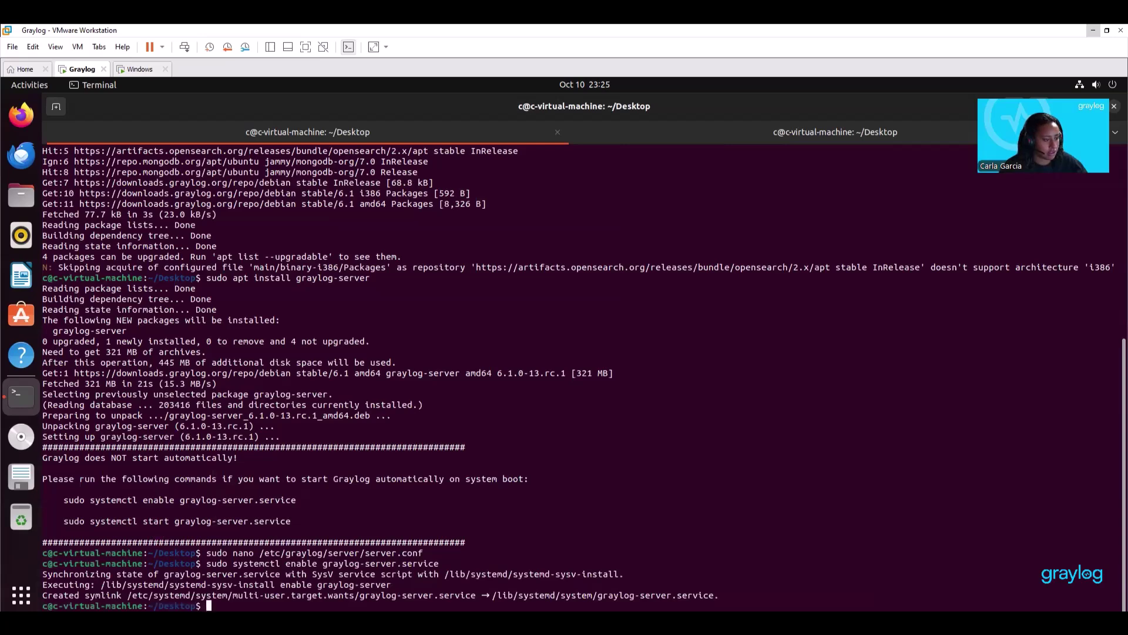
key(ctrl+shift+v)
key(Return)
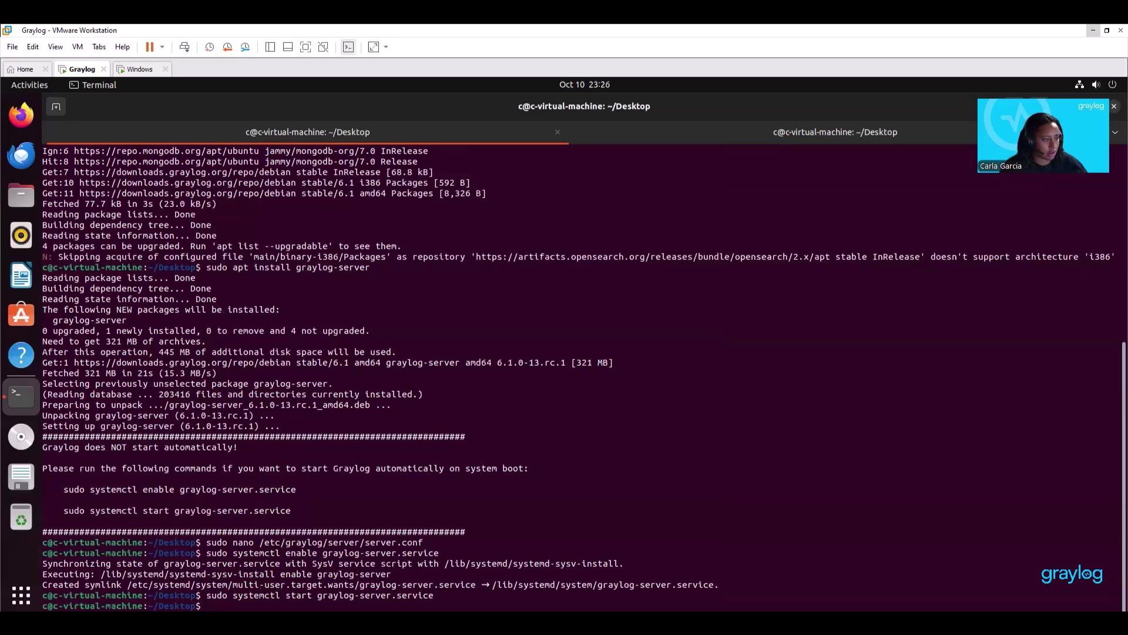
right_click(217, 486)
click(237, 522)
key(Return)
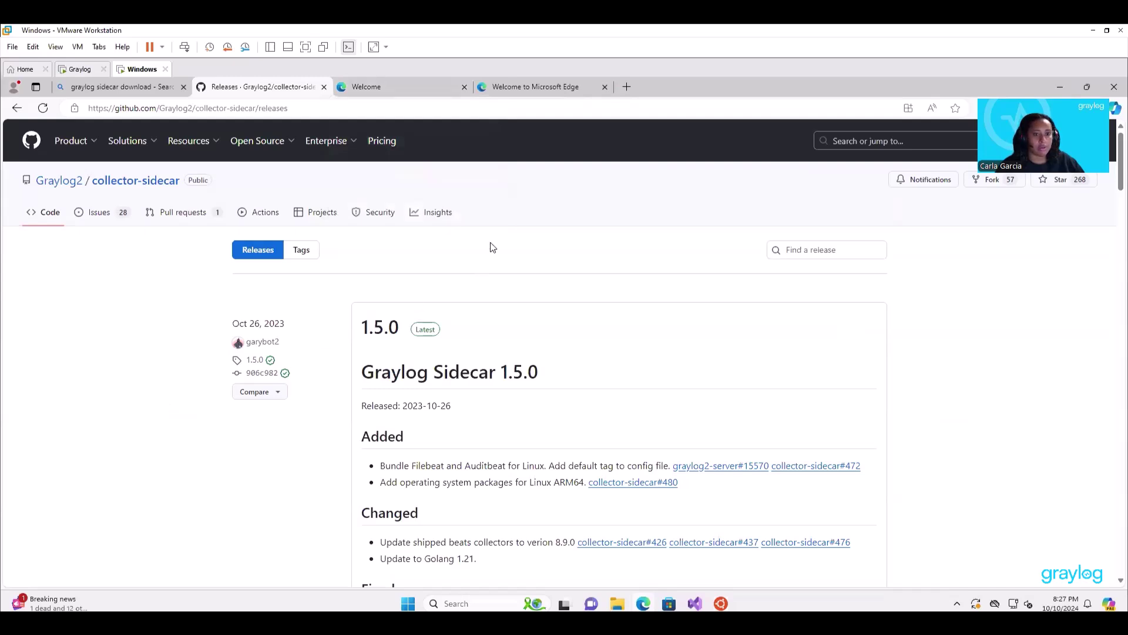
Download graylog_sidecar_installer_1.5.0-1.exe from the release's full list of 14 assets.
scroll(490, 242, down, 10)
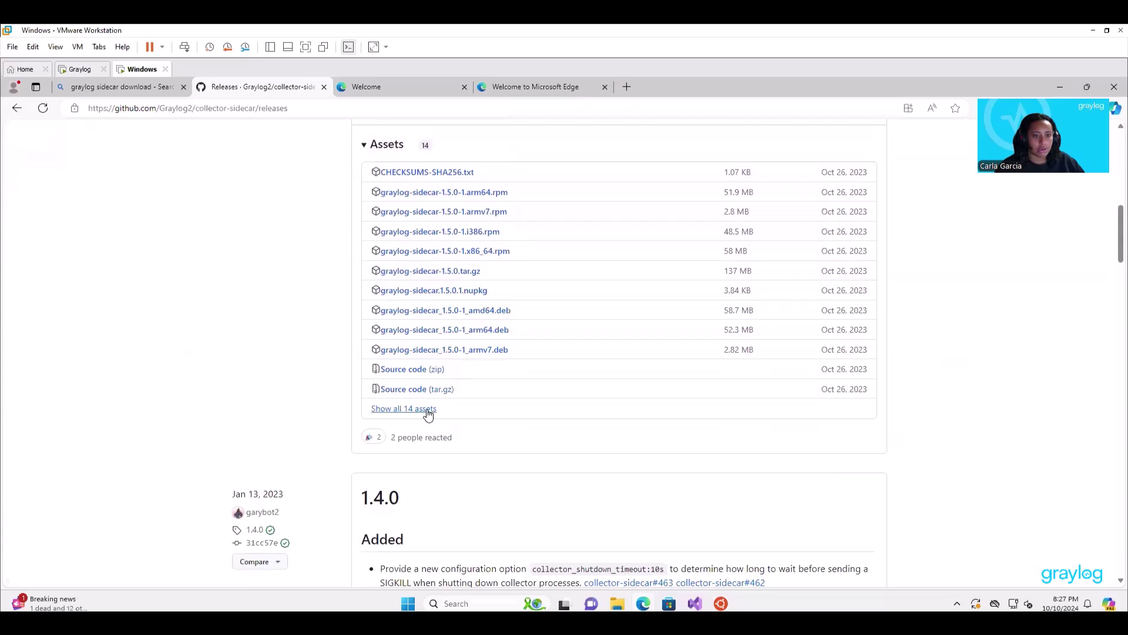
click(427, 409)
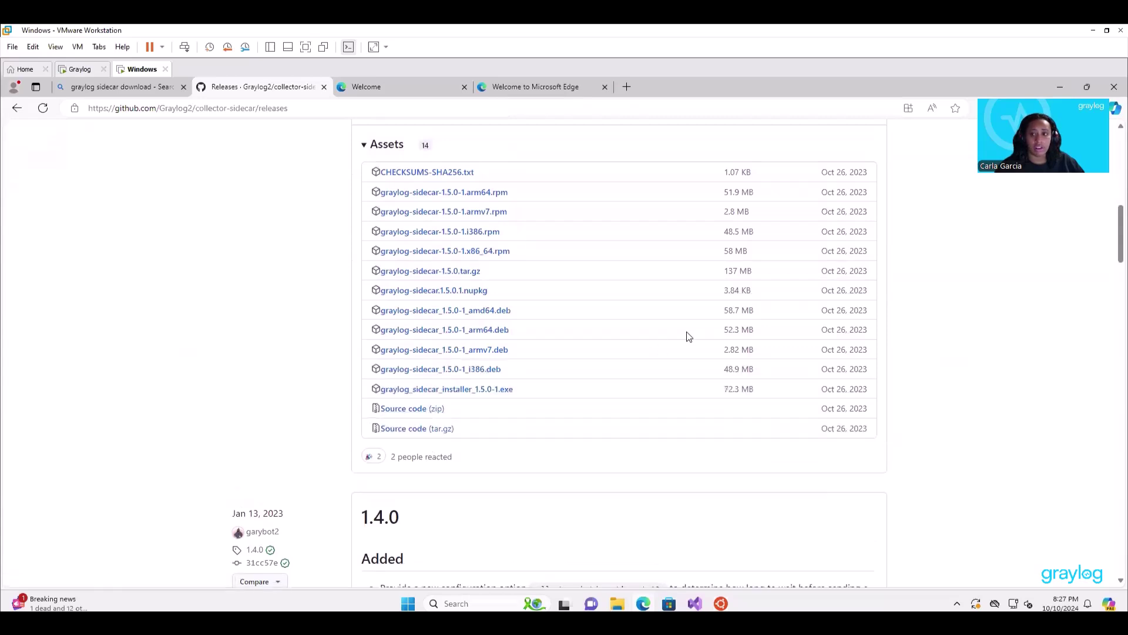
click(504, 395)
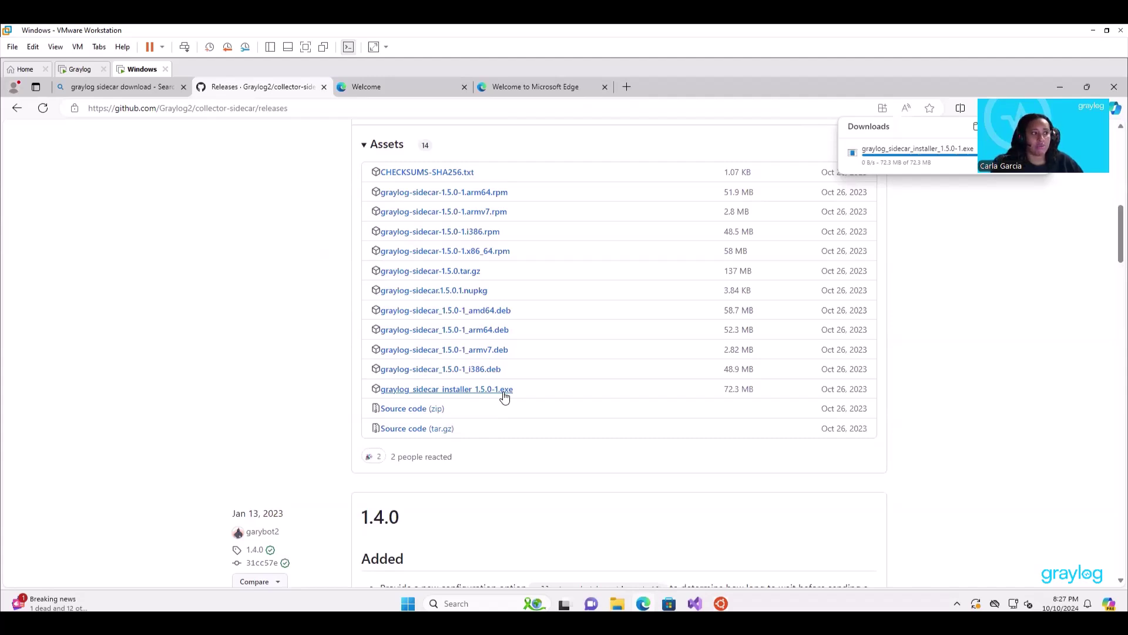
Launch the sidecar installer, approve the UAC prompt and accept the license agreement.
click(893, 157)
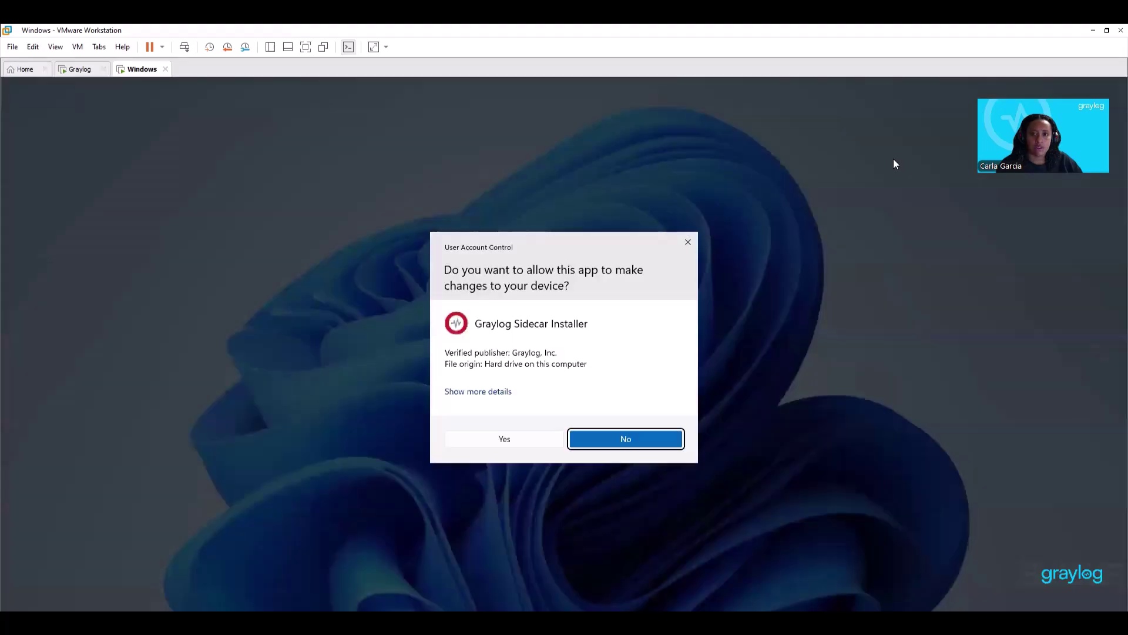
click(506, 439)
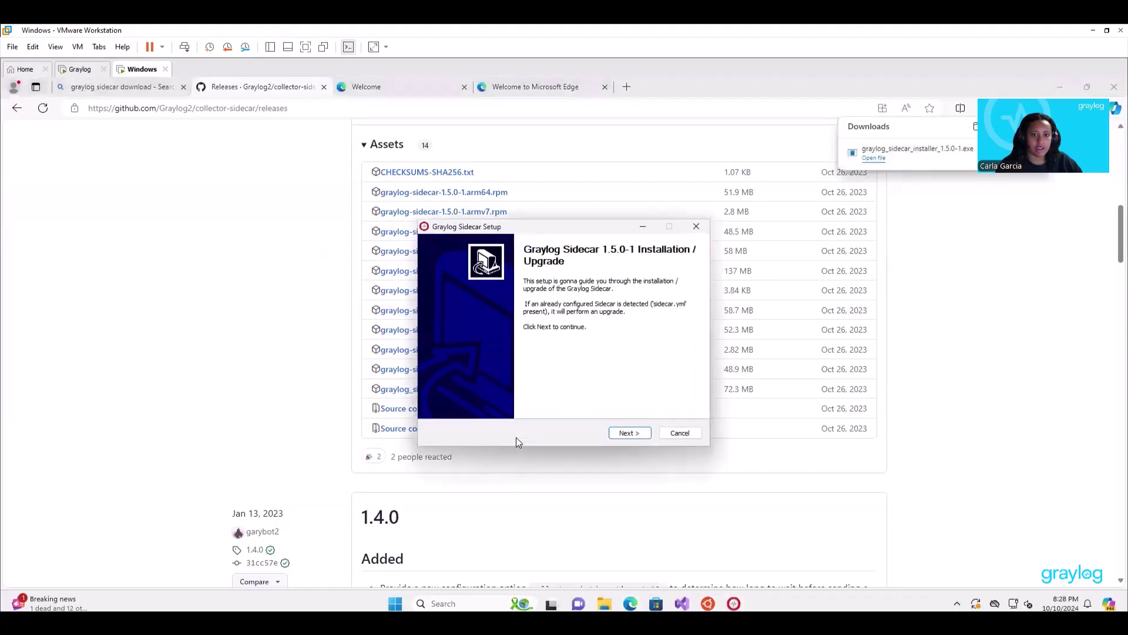
click(624, 434)
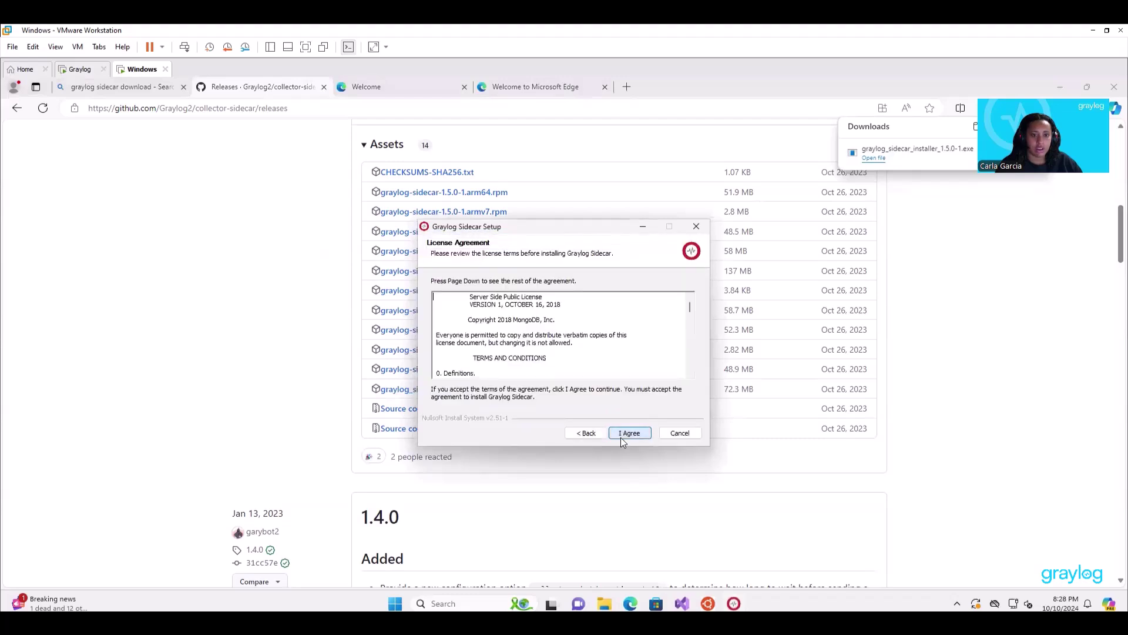
click(624, 437)
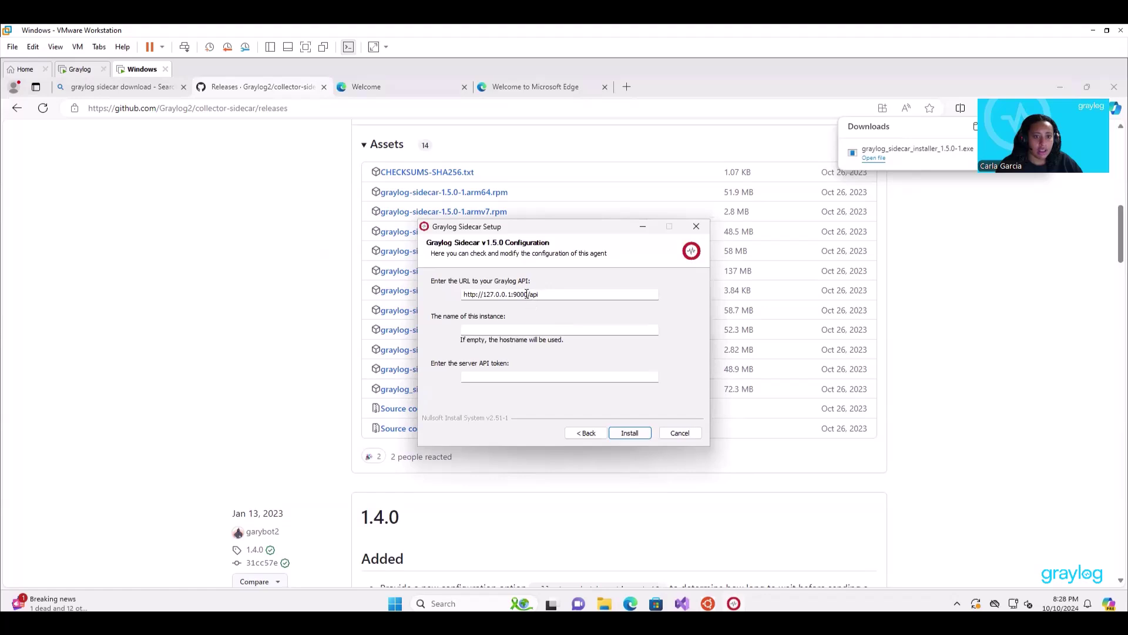
drag(529, 295, 484, 298)
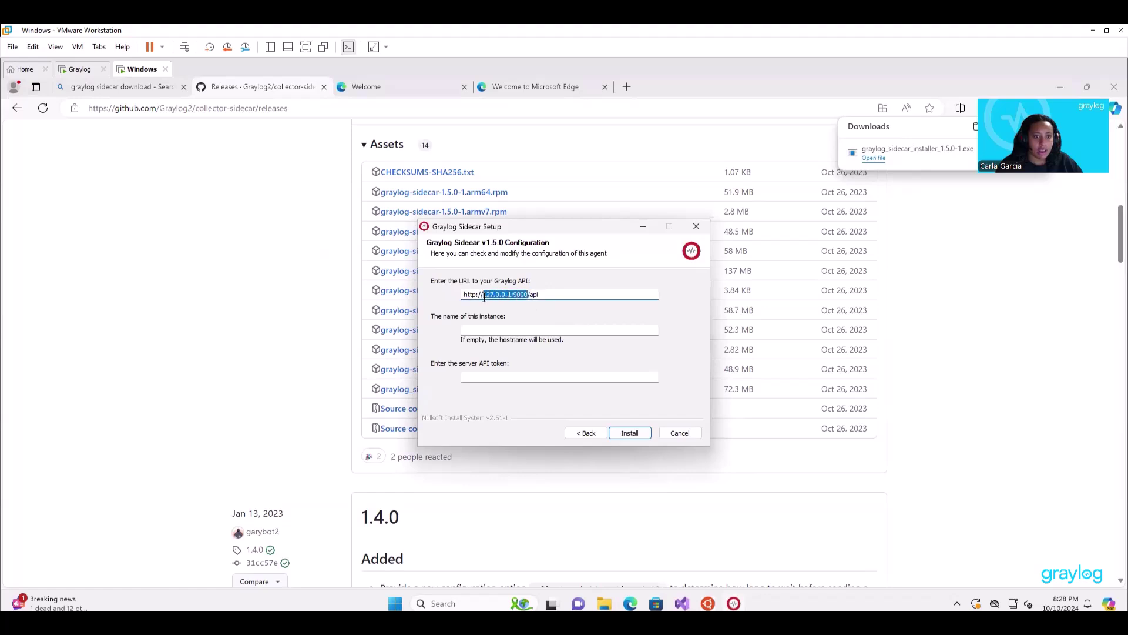
right_click(579, 339)
click(532, 347)
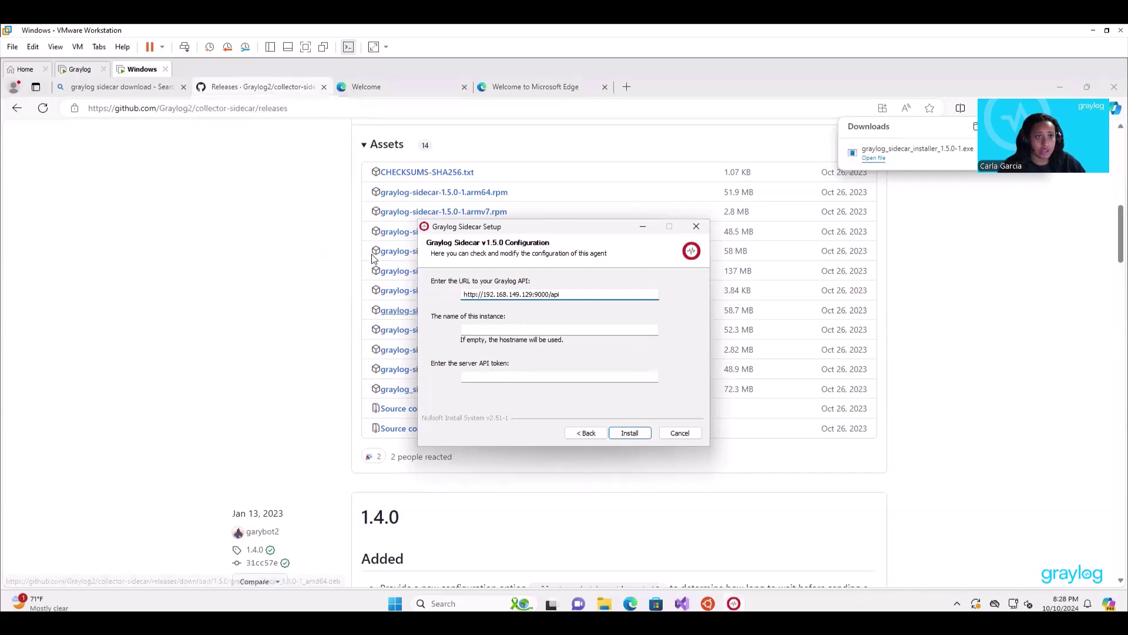
Open the Graylog server address 192.168.149.129:9000 in the browser's Welcome tab.
click(363, 90)
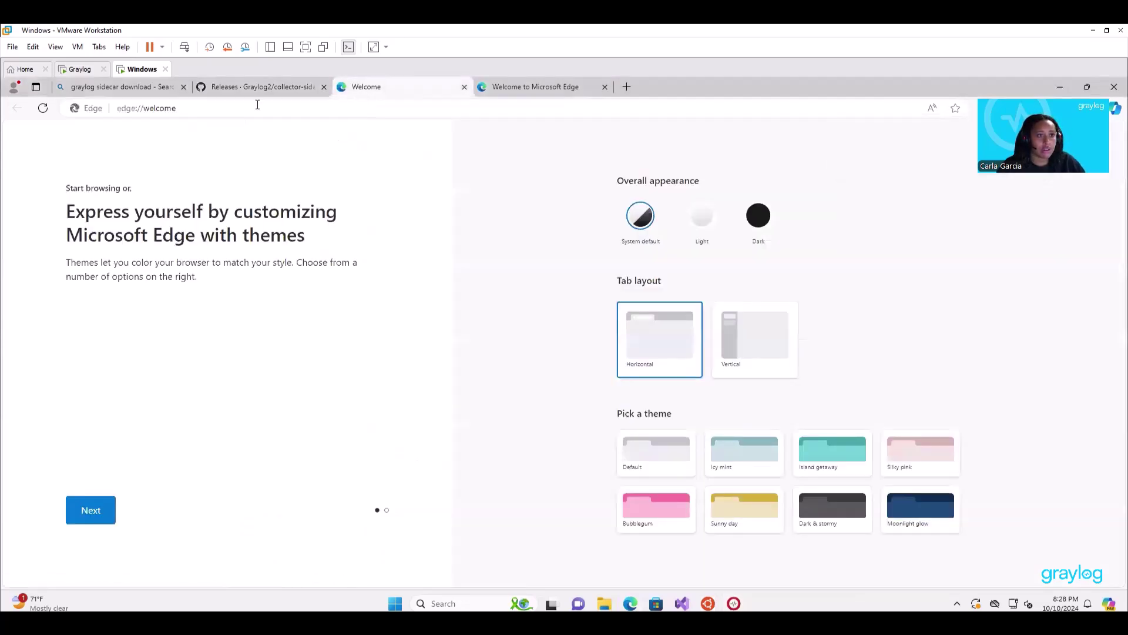
click(208, 110)
right_click(208, 110)
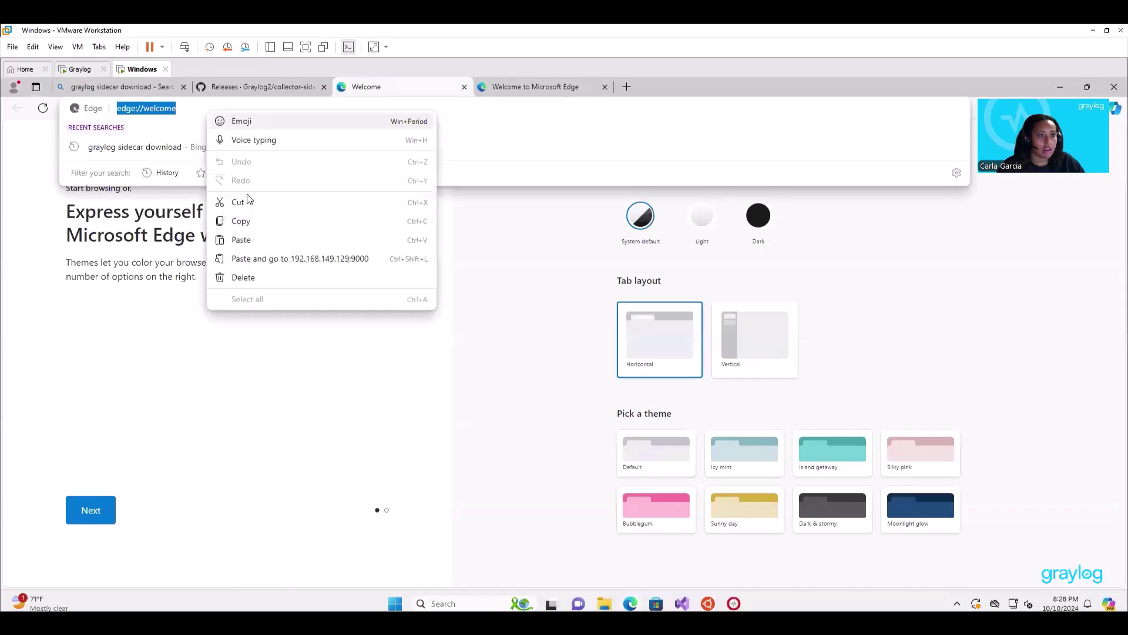
click(262, 257)
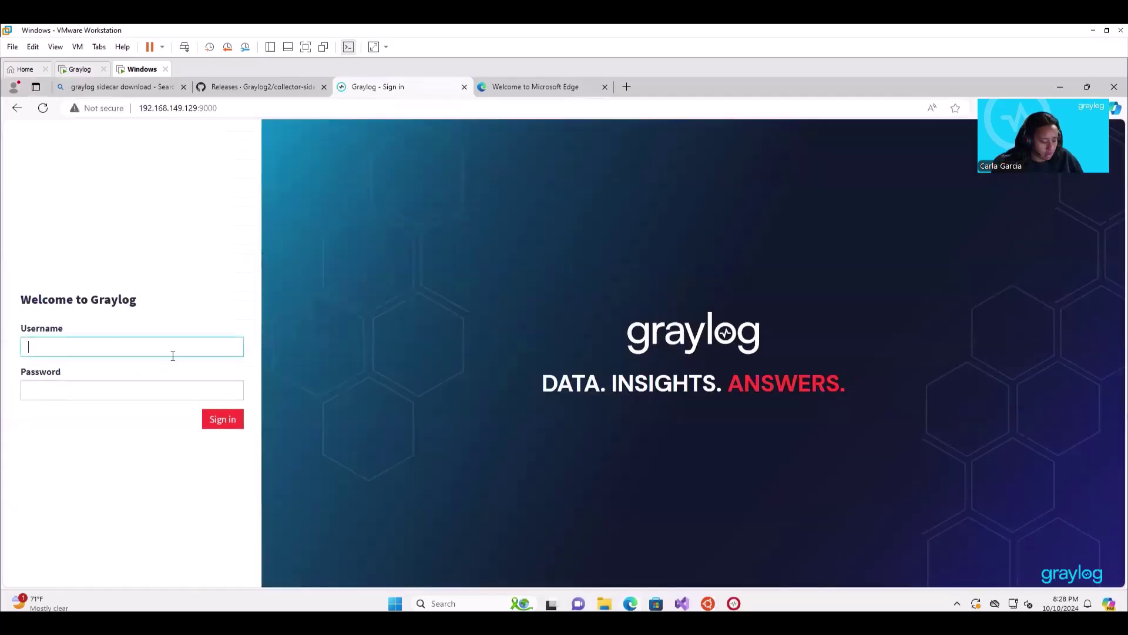
Sign in with the administrator credentials and dismiss the save-password and usage-data prompts.
text(admin)
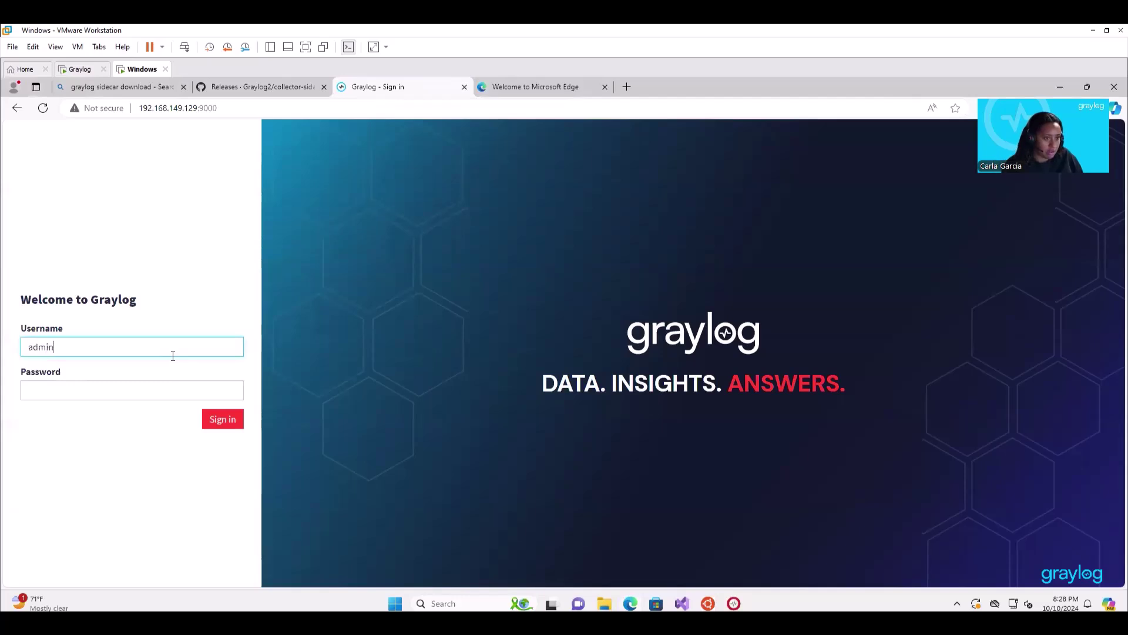
key(Tab)
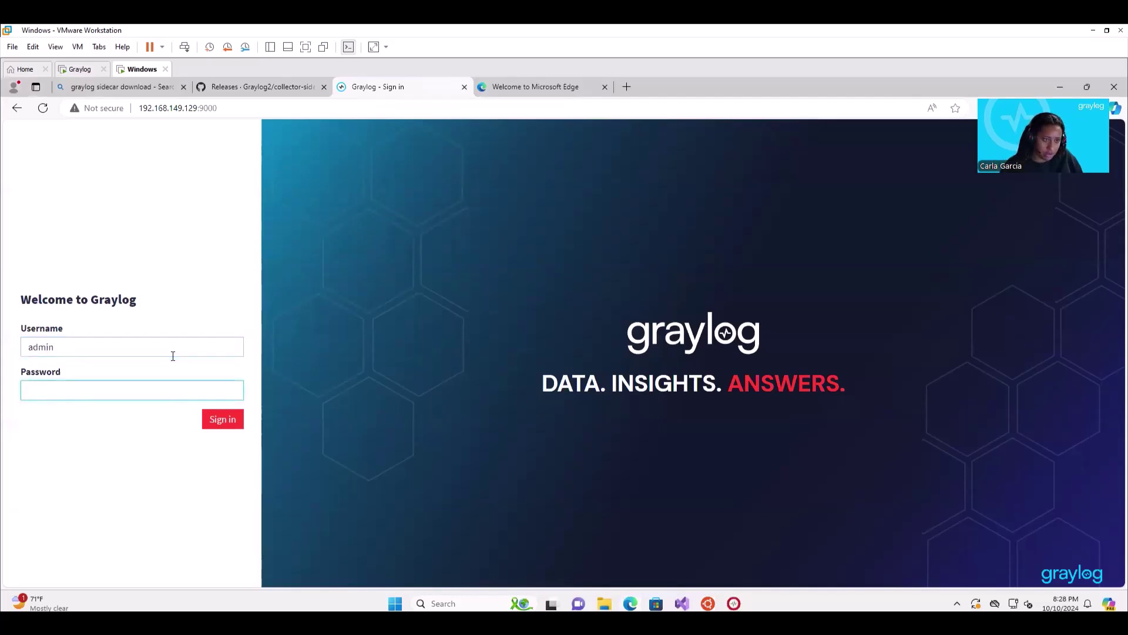
text(admin)
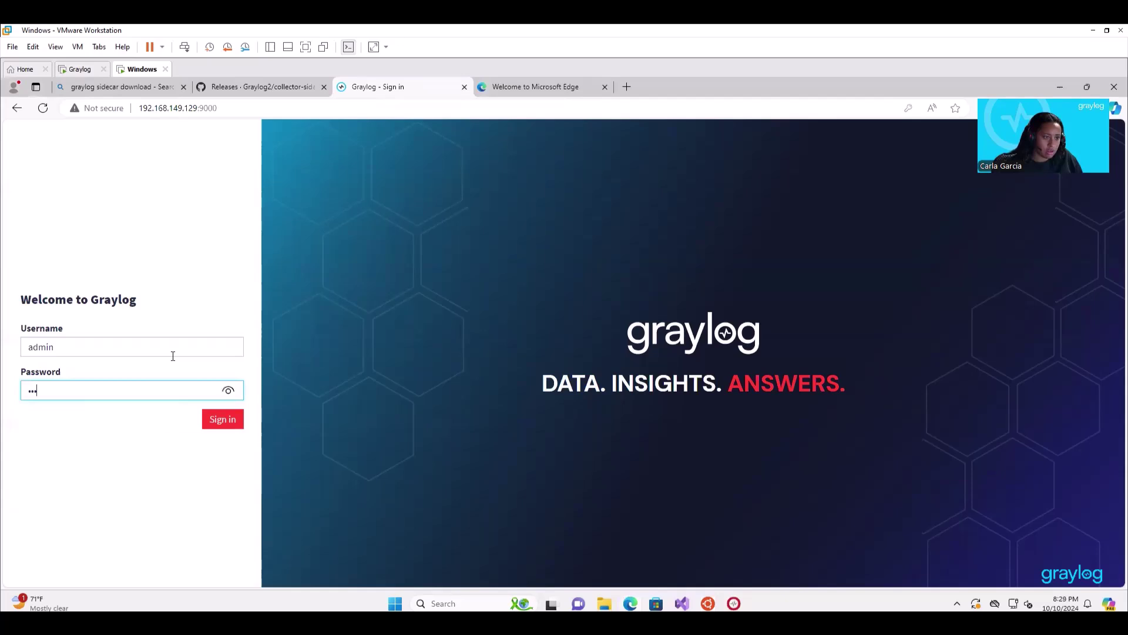
key(Return)
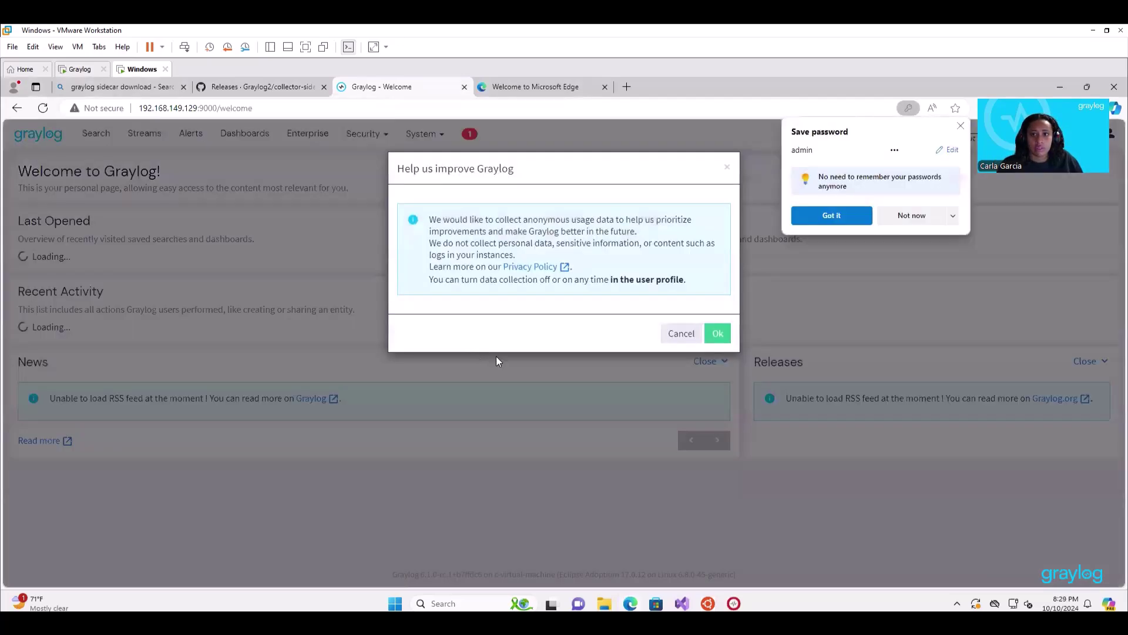
click(828, 217)
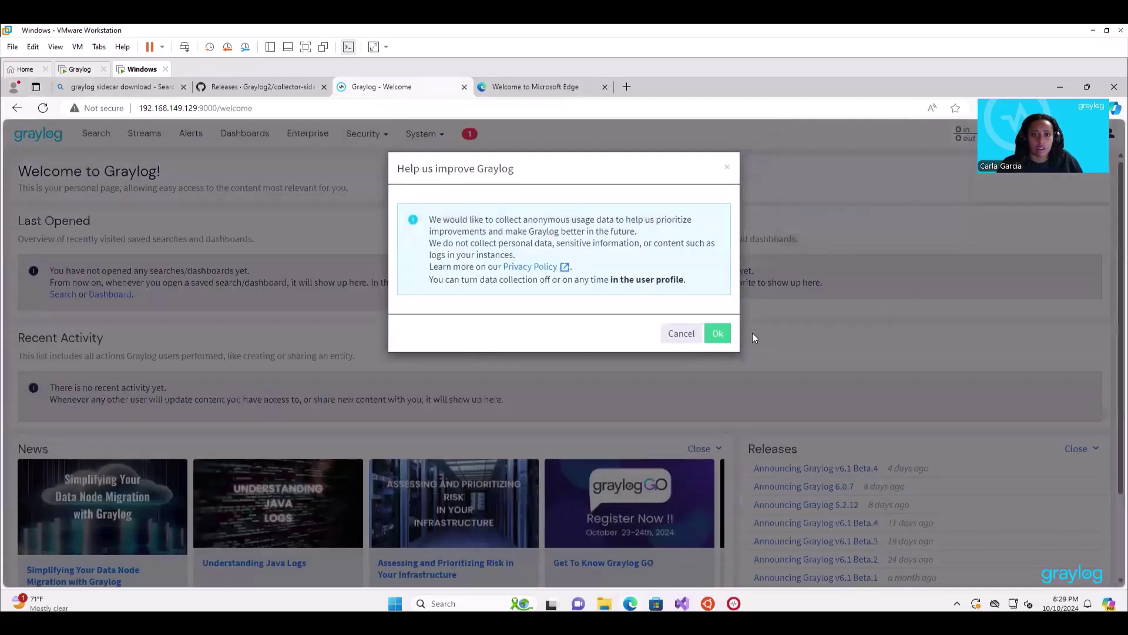
click(719, 338)
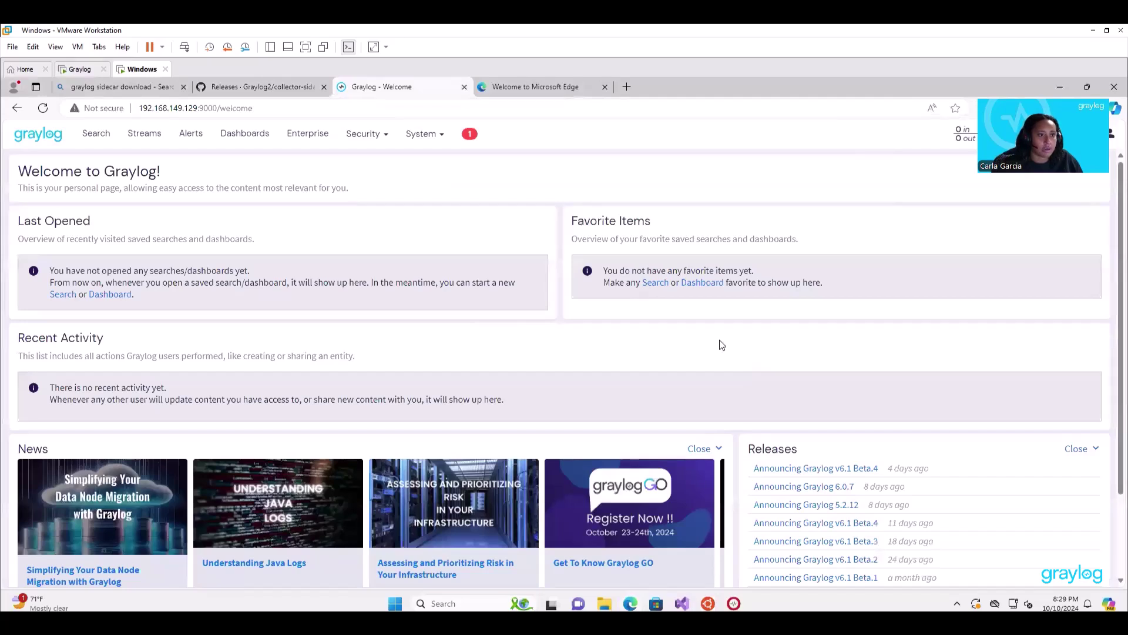
Open the Sidecars overview and go to the Sidecar system user's token page.
click(411, 134)
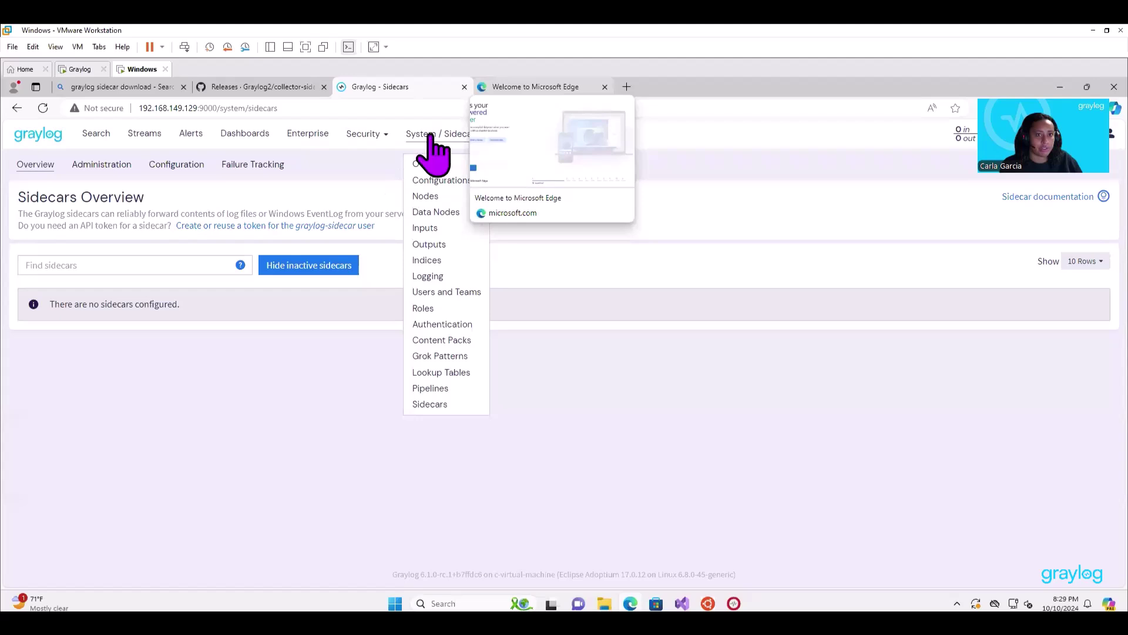
click(429, 134)
click(429, 134)
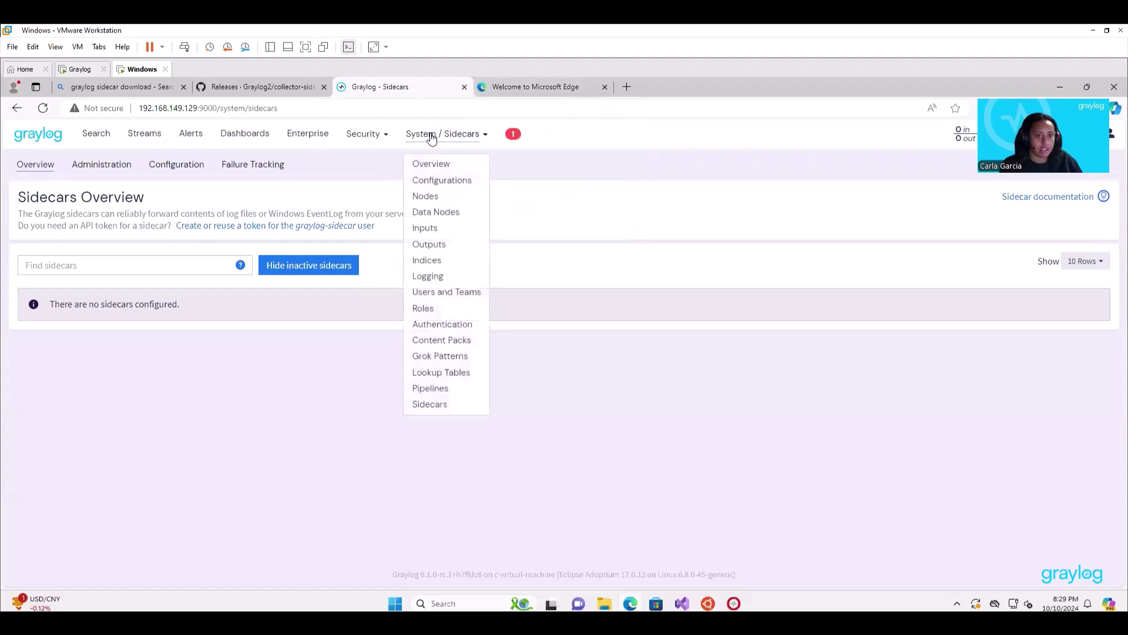
click(444, 405)
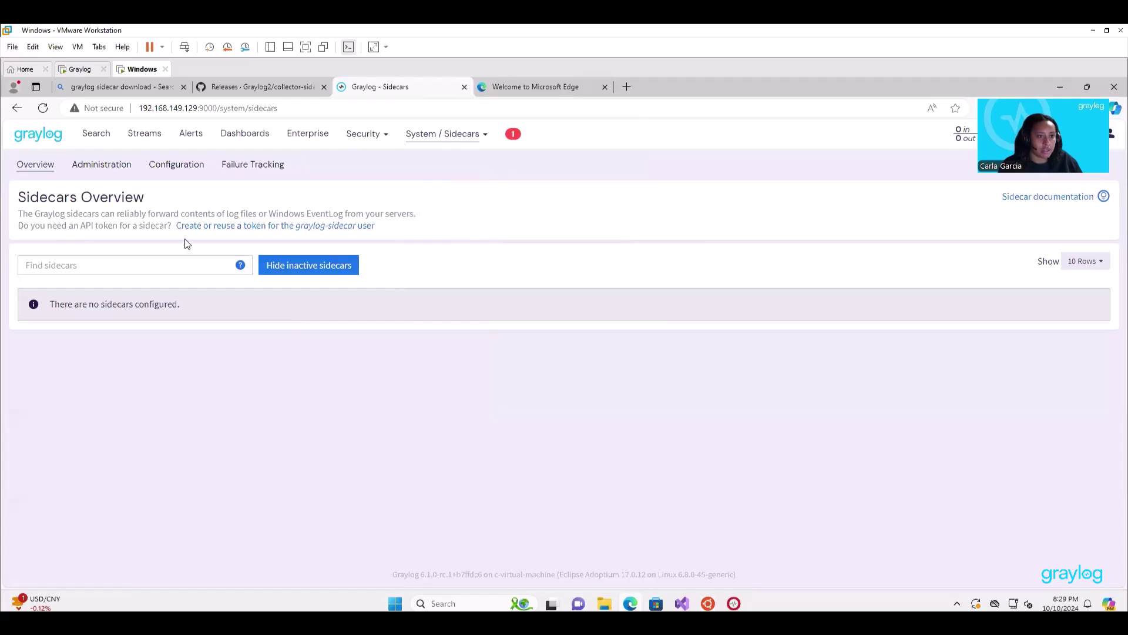
click(218, 227)
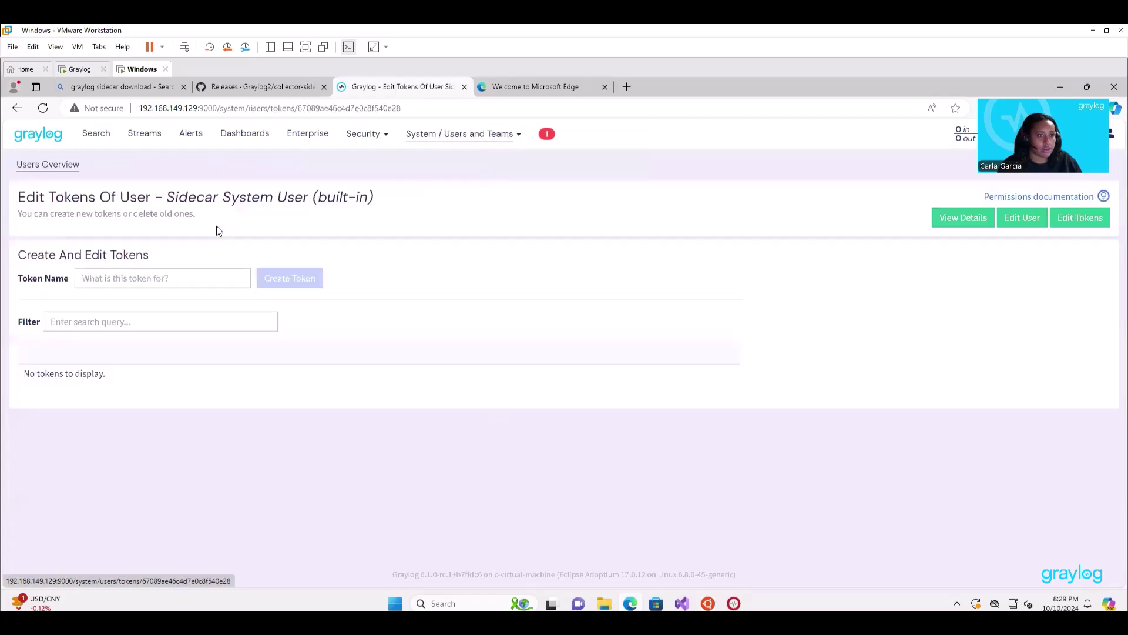
Create a token named 'Windows' and copy its value.
click(187, 278)
text(Wind)
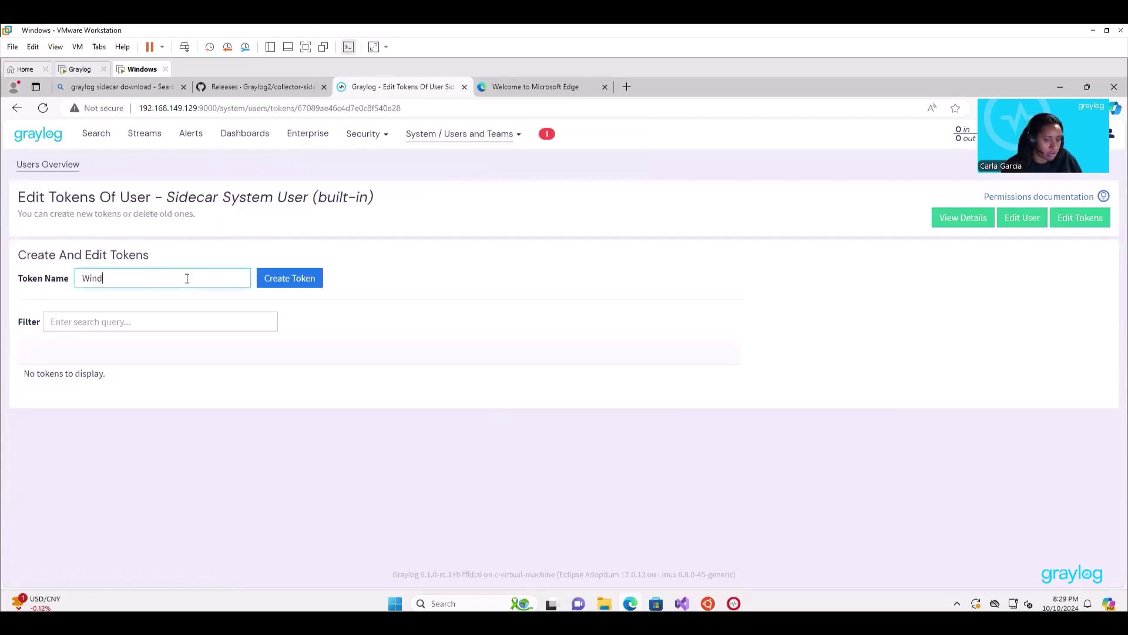
text(ows)
click(311, 281)
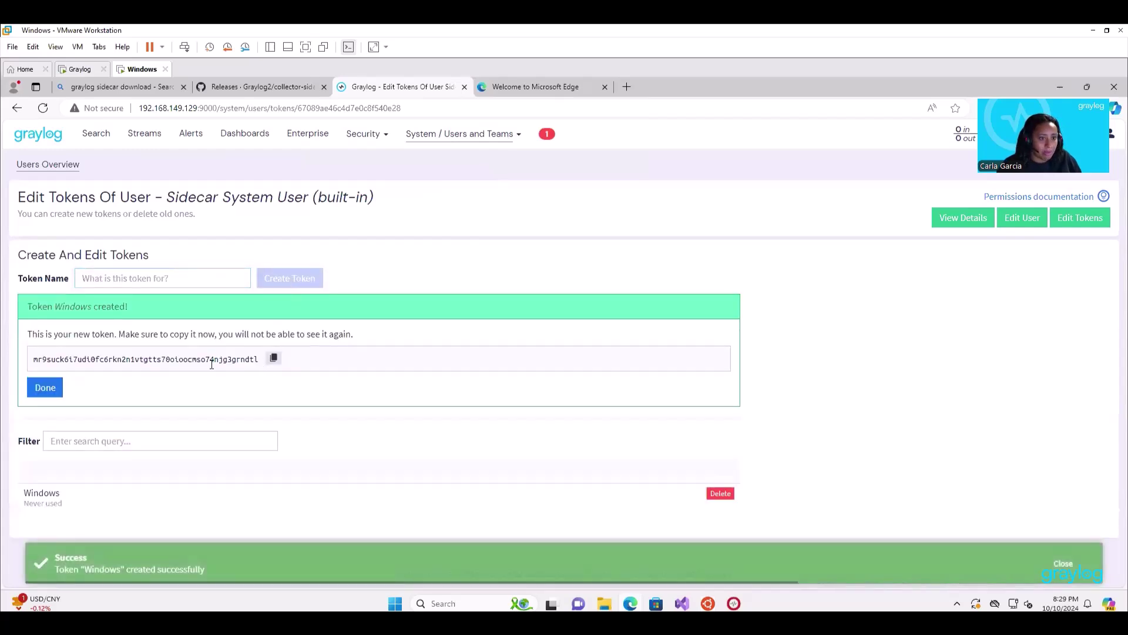
drag(211, 365, 29, 366)
right_click(39, 365)
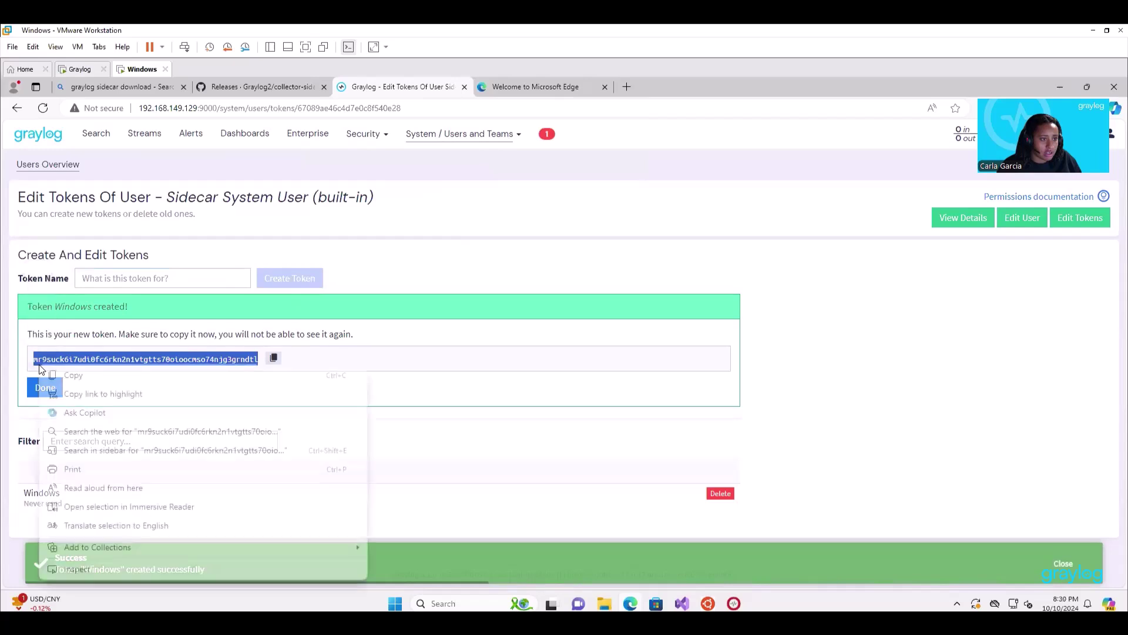
click(68, 375)
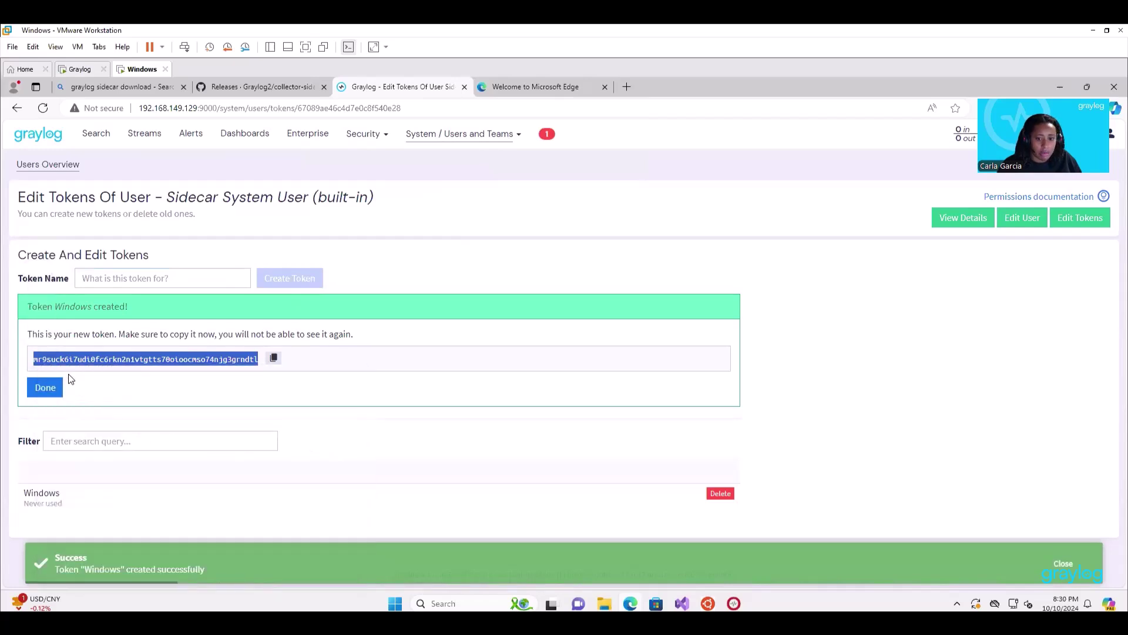
Paste the copied token into the installer's API token field and start the installation.
click(742, 606)
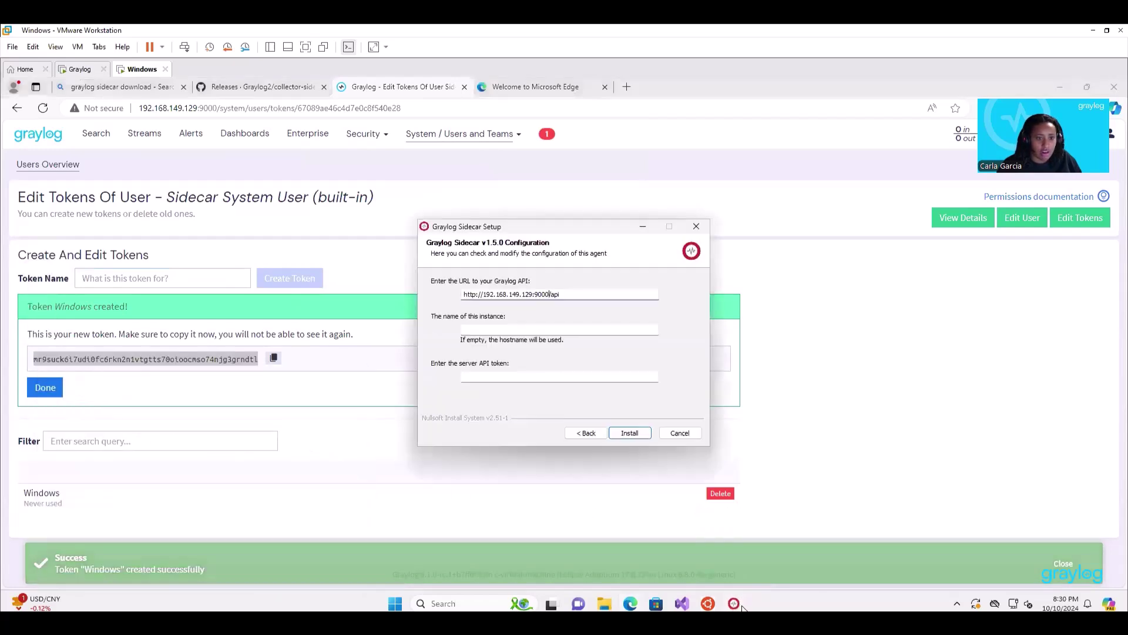
right_click(479, 376)
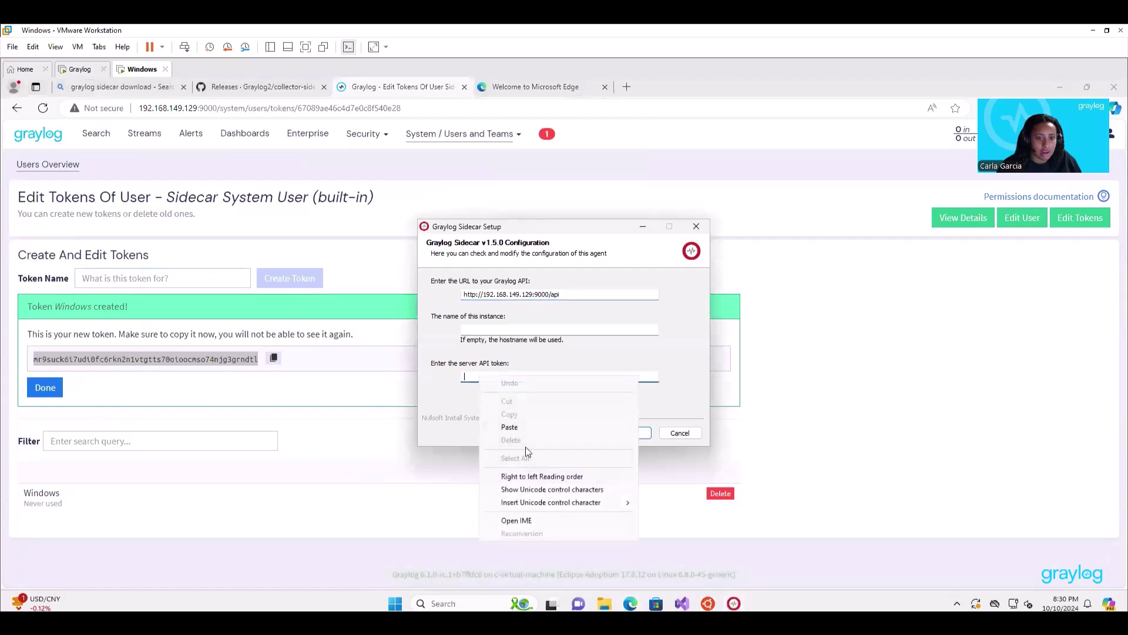
click(518, 428)
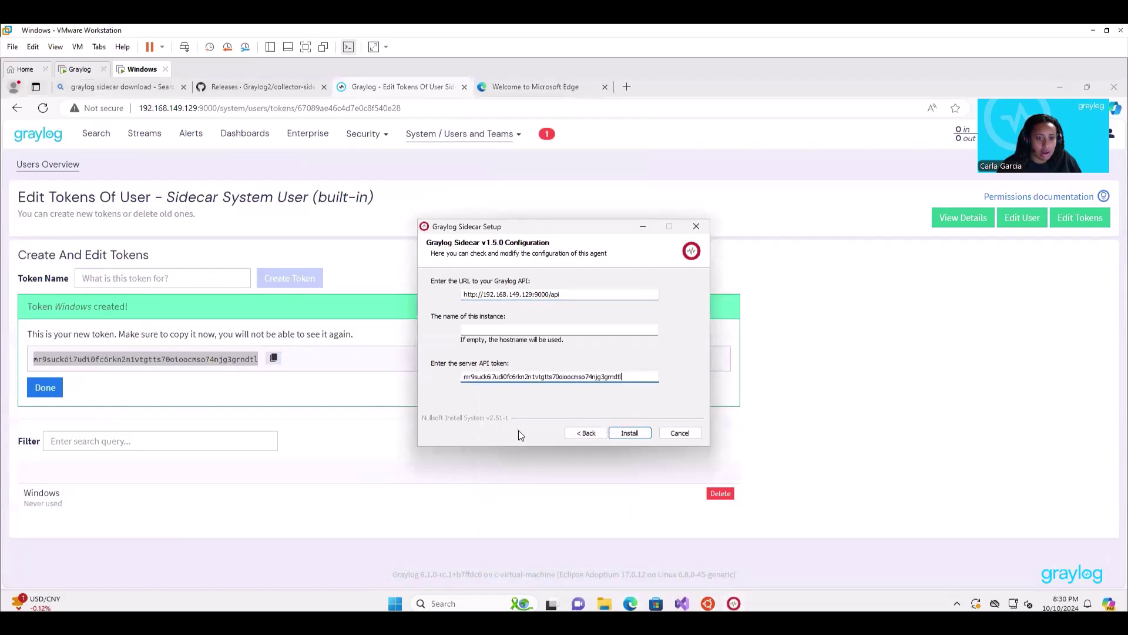
click(628, 435)
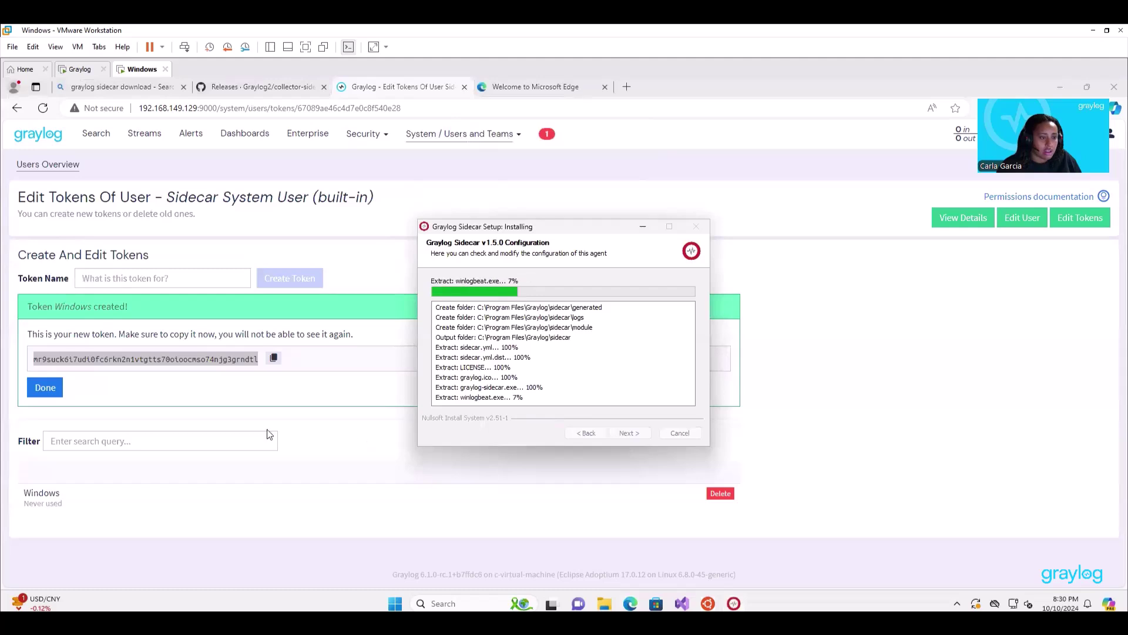
Close Graylog's new-token panel and finish the sidecar setup wizard.
click(44, 387)
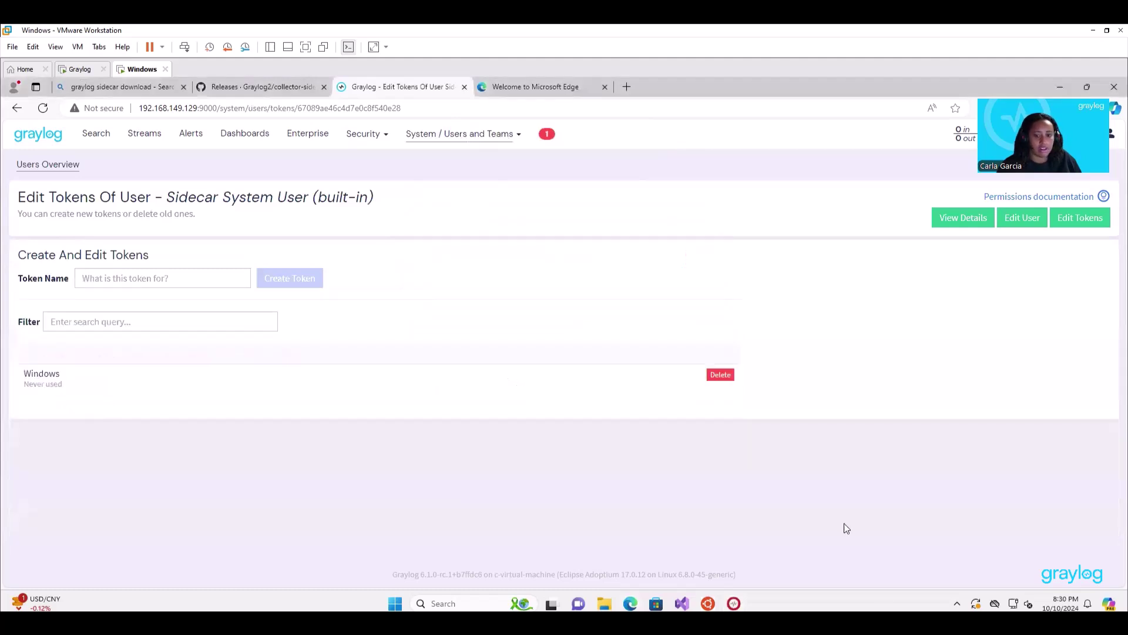
click(734, 603)
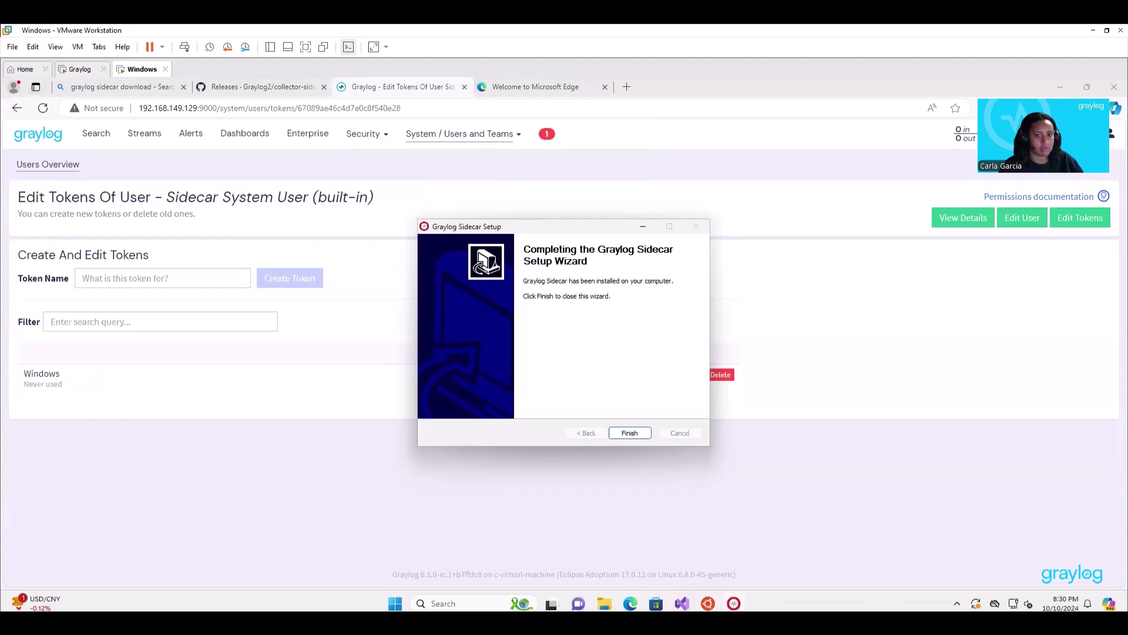
click(636, 436)
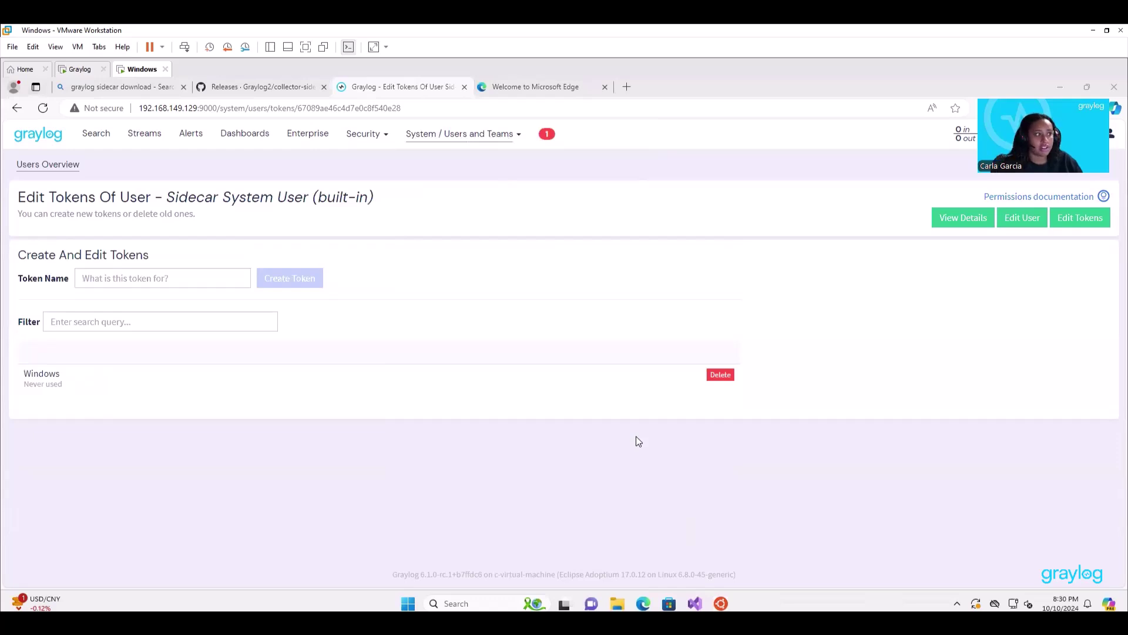
On System > Inputs, launch a new Beats input titled 'Windows' on port 5044.
click(432, 142)
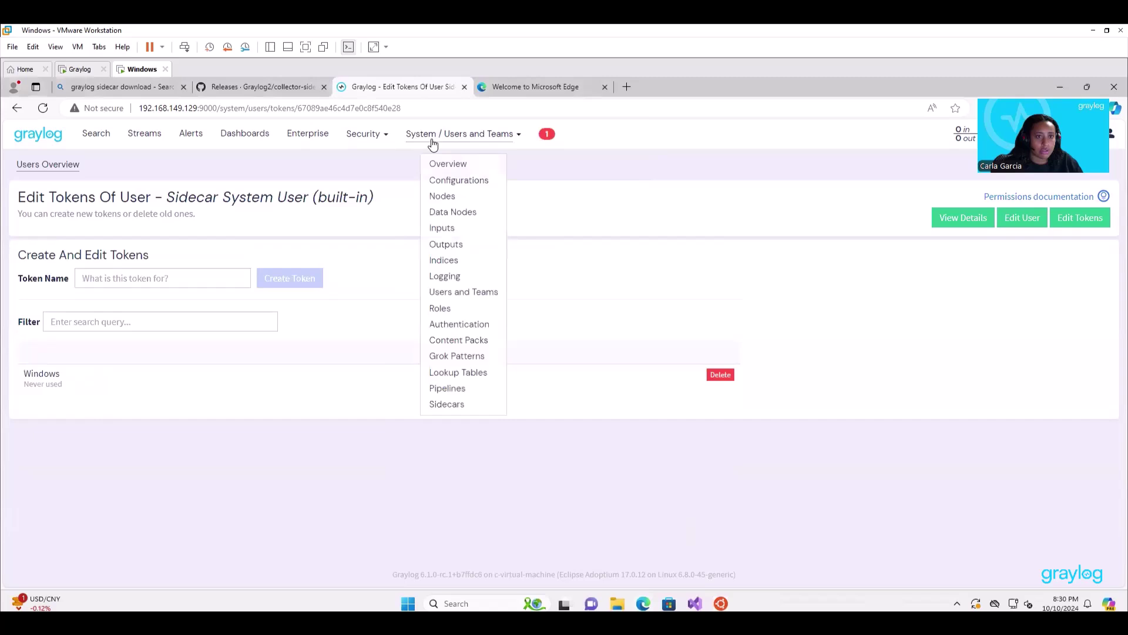
click(456, 229)
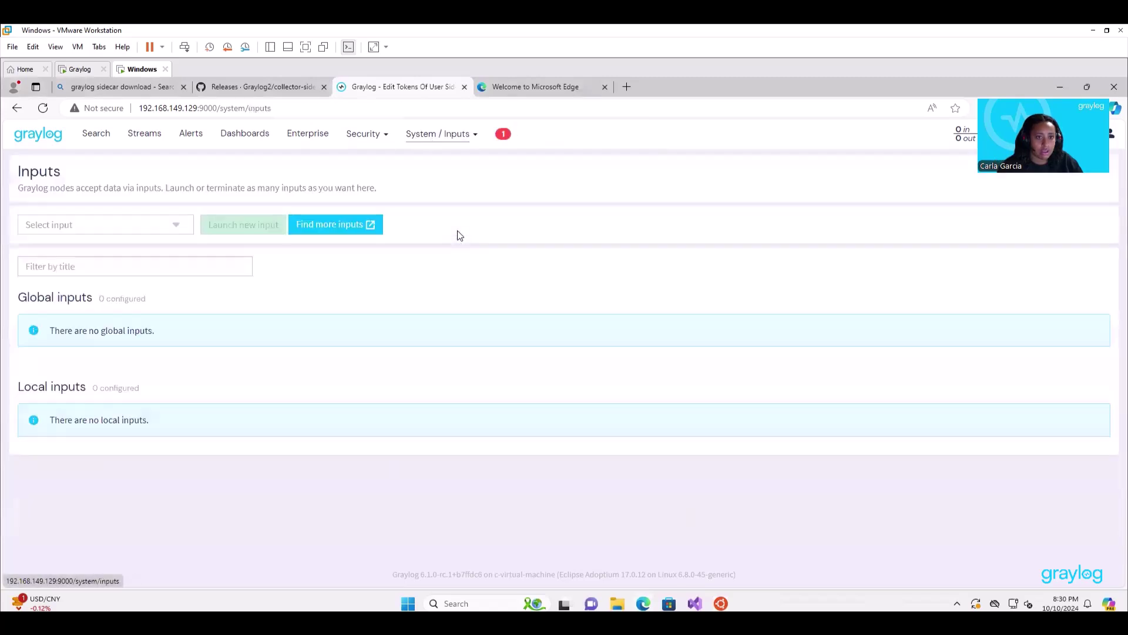
click(149, 229)
click(137, 294)
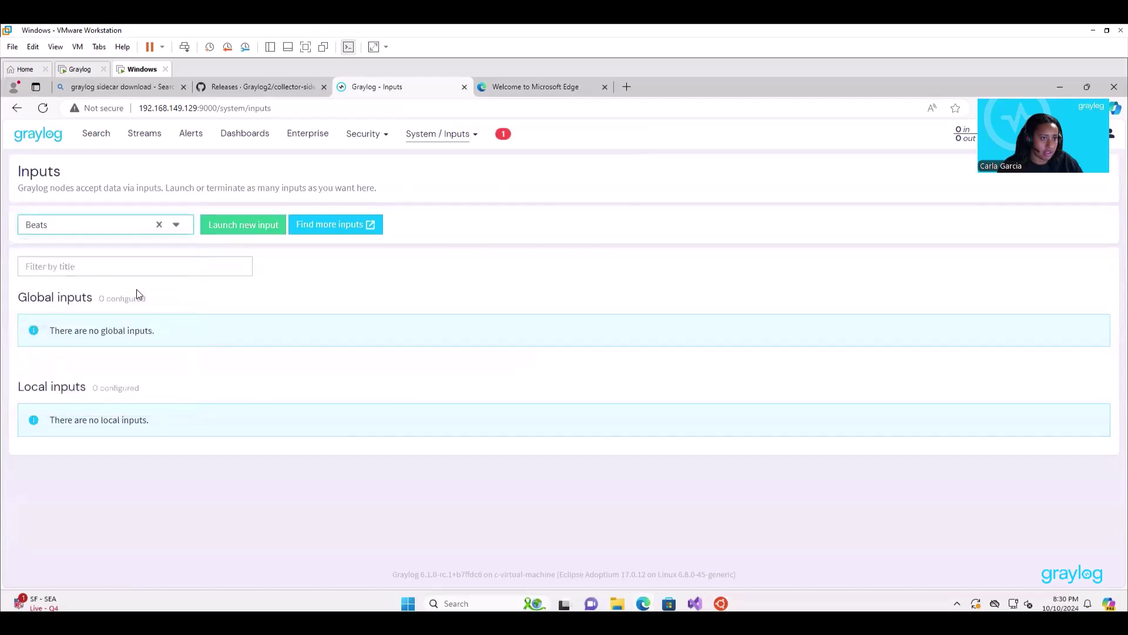
click(225, 225)
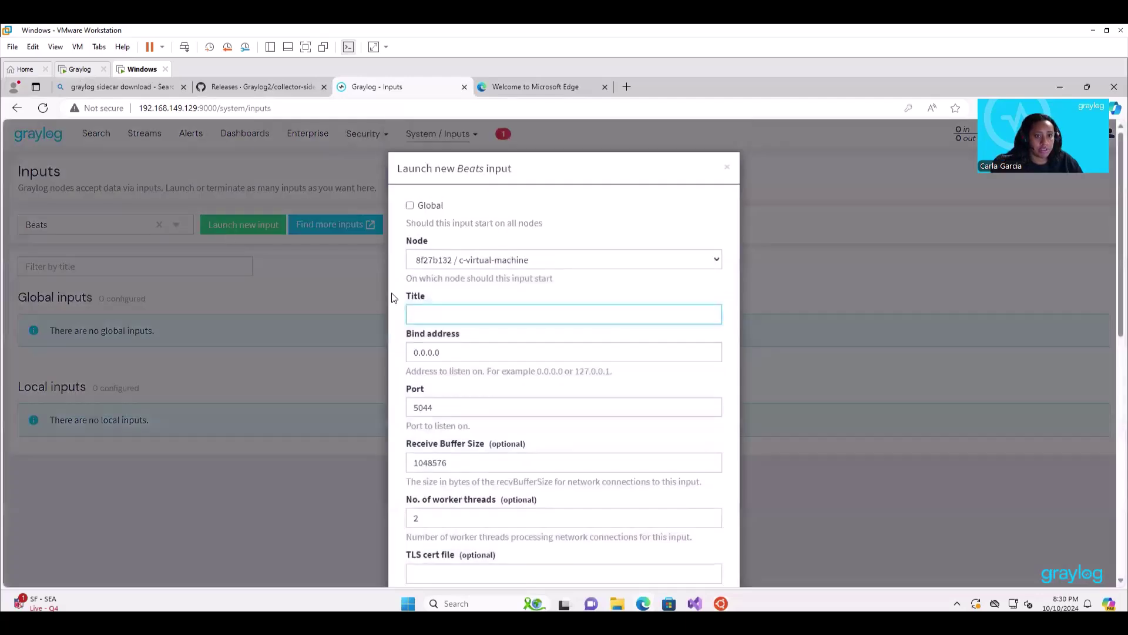
text(Windoe)
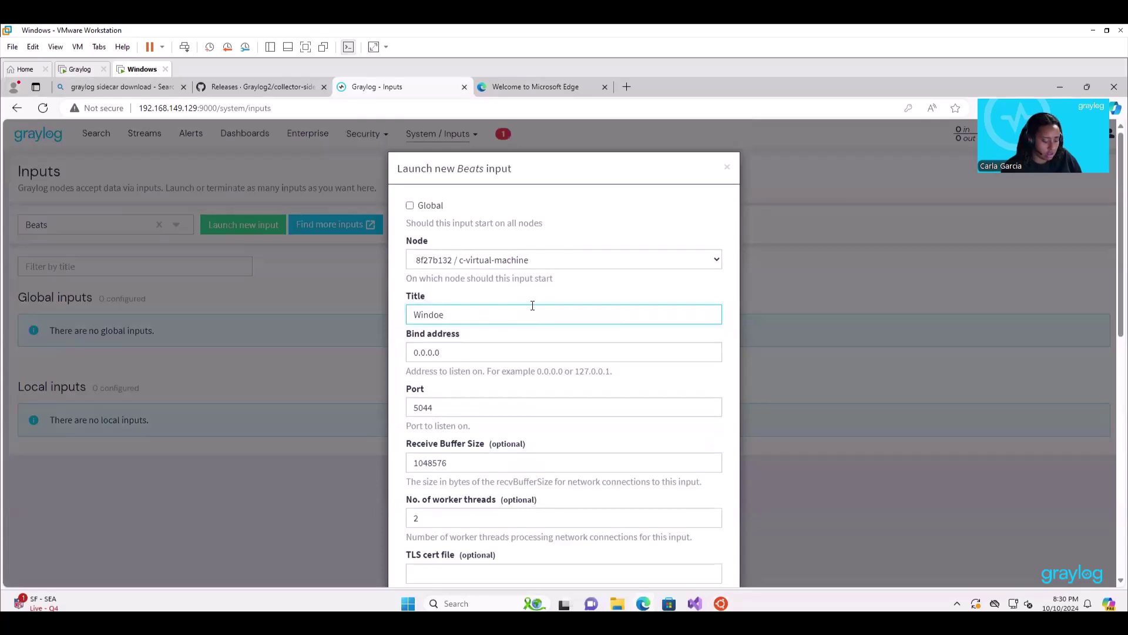
key(BackSpace)
text(ws)
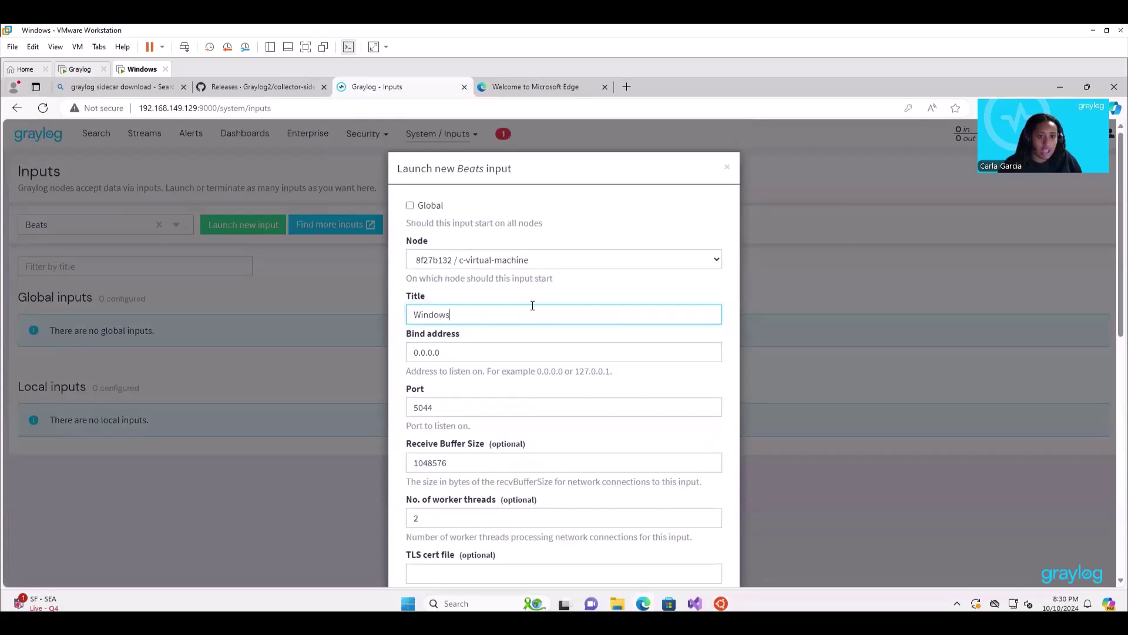
scroll(543, 391, down, 9)
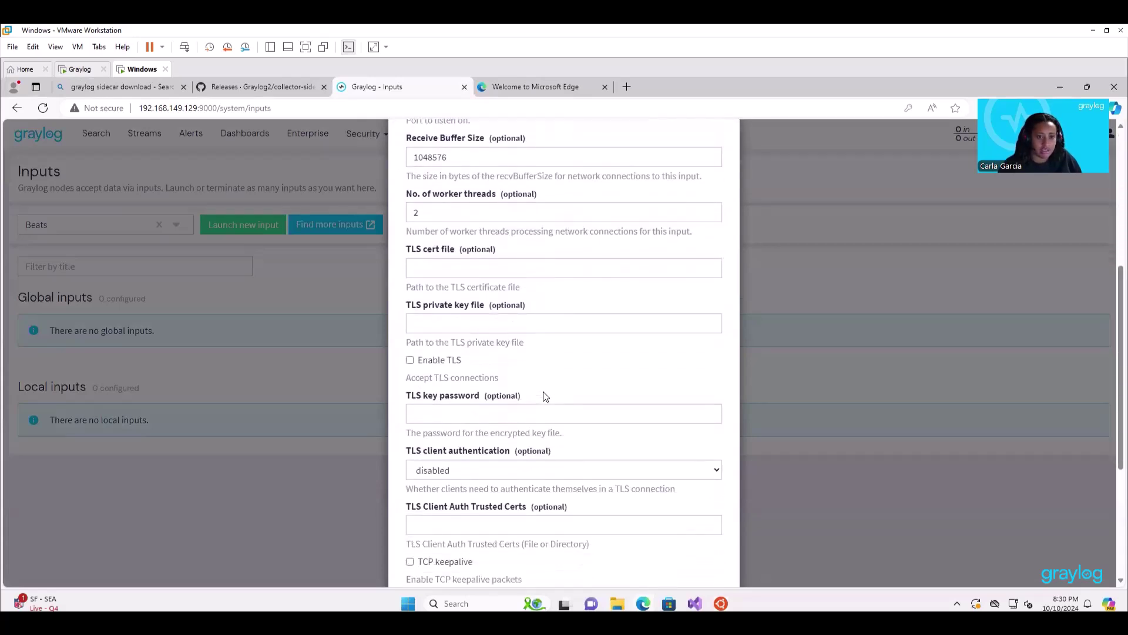
click(701, 550)
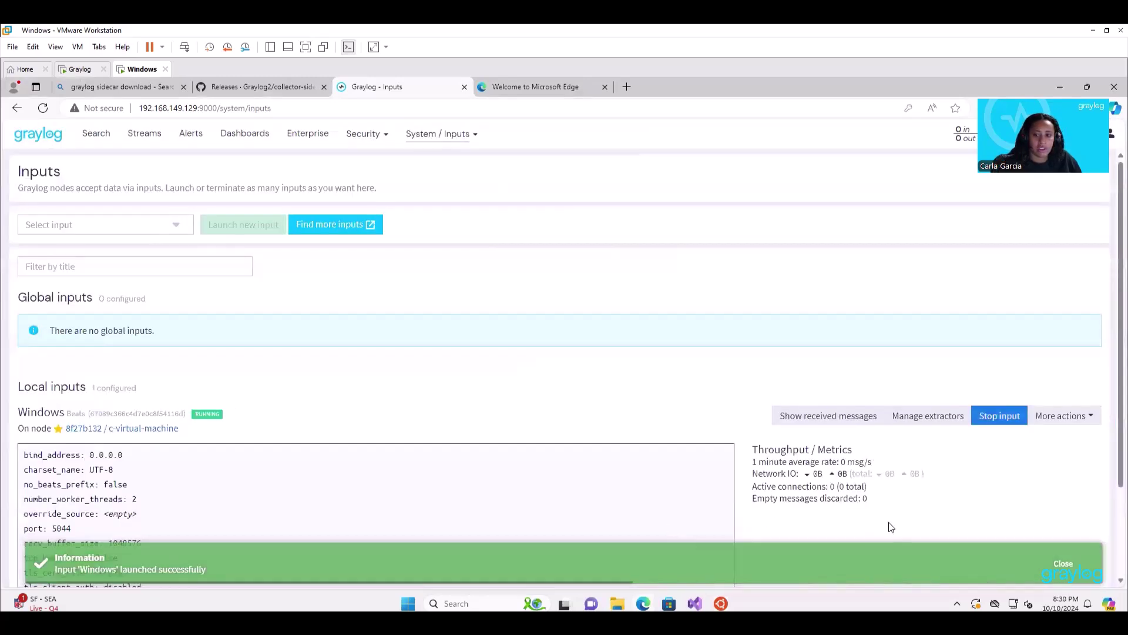
Show the Windows input's received messages and scroll through the WinDev2407Eval service-install events.
click(787, 417)
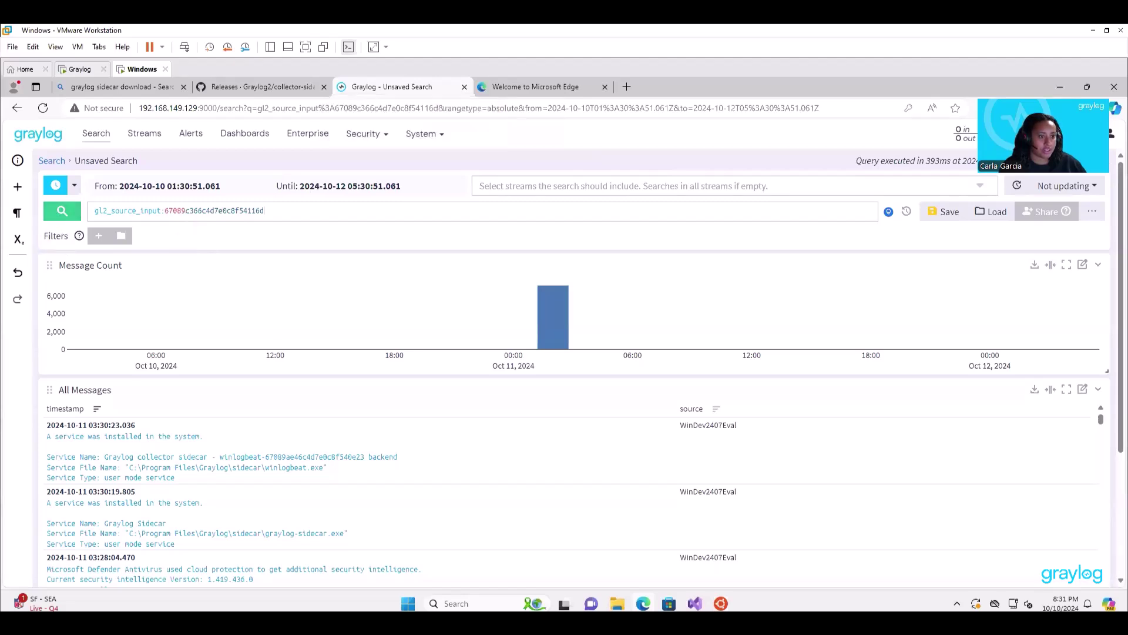
scroll(296, 455, down, 1)
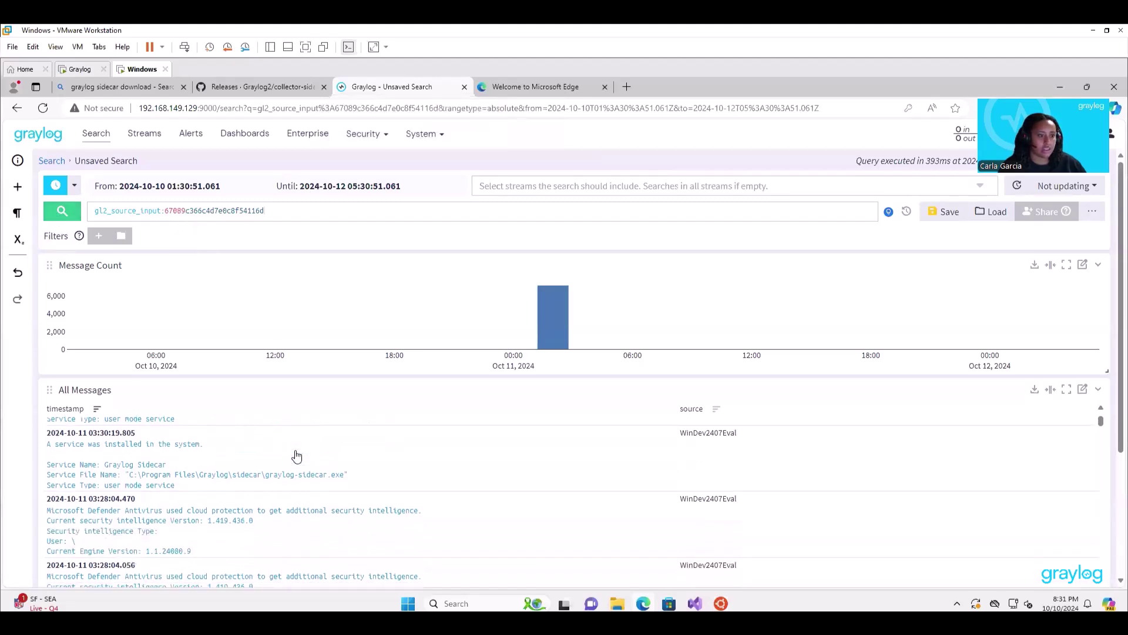
scroll(290, 454, down, 2)
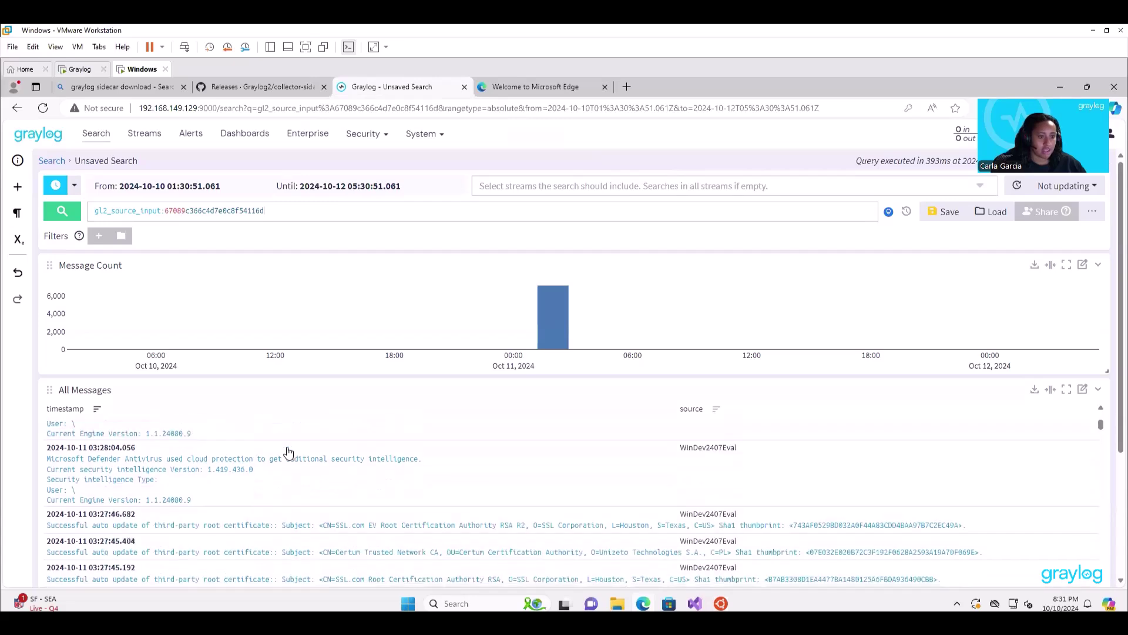
scroll(286, 450, up, 3)
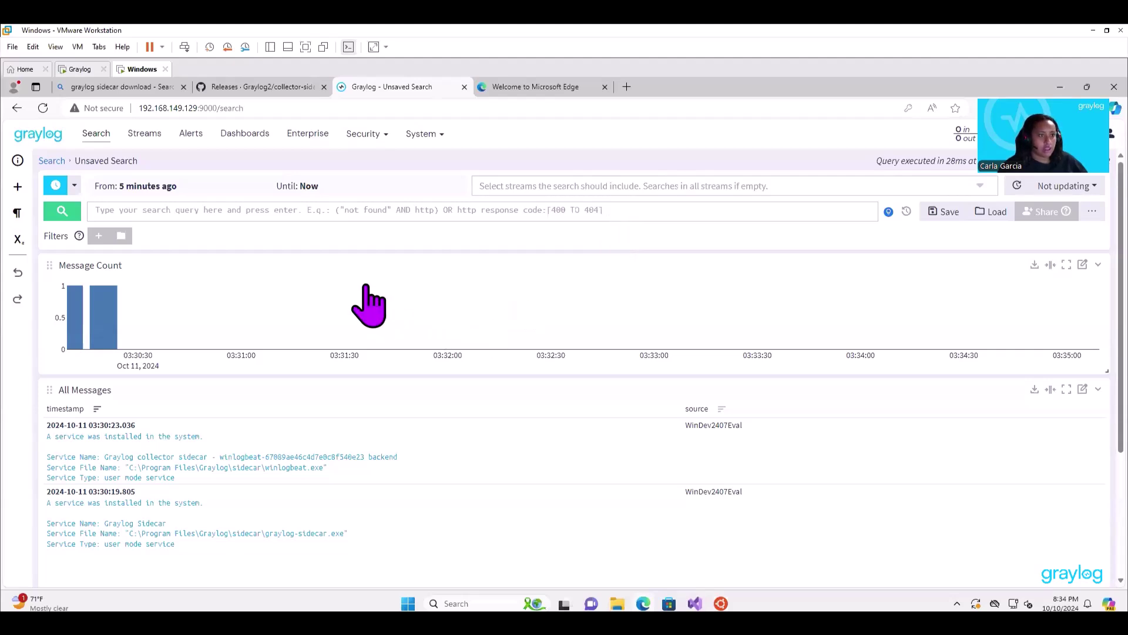
Create a new dashboard, add a Message Count widget, and begin adding a second widget.
click(244, 141)
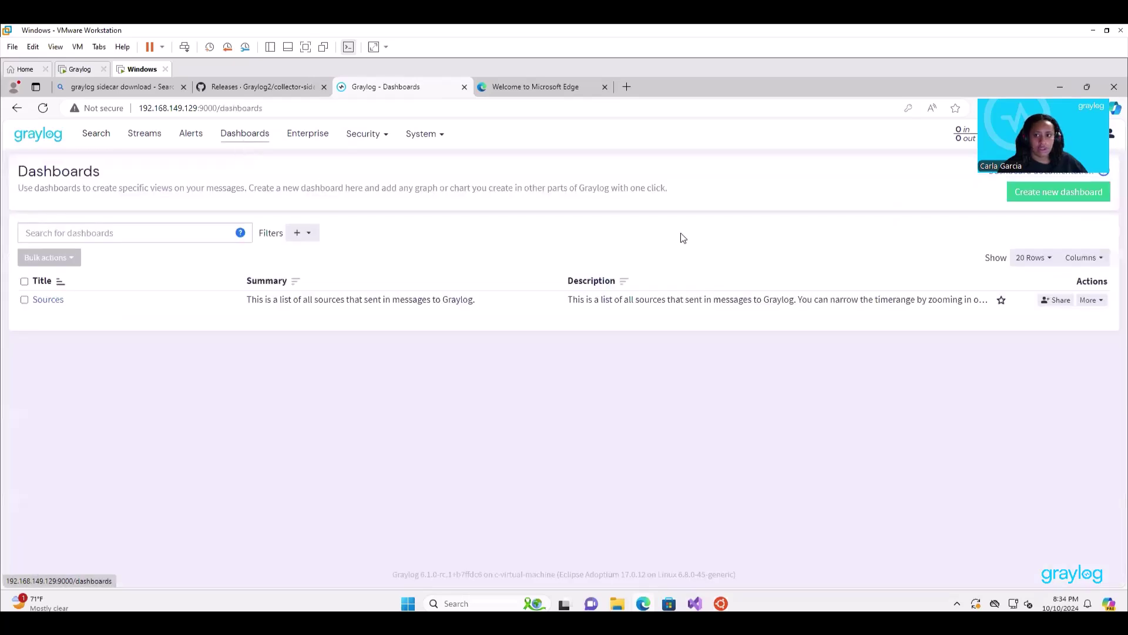
click(1039, 197)
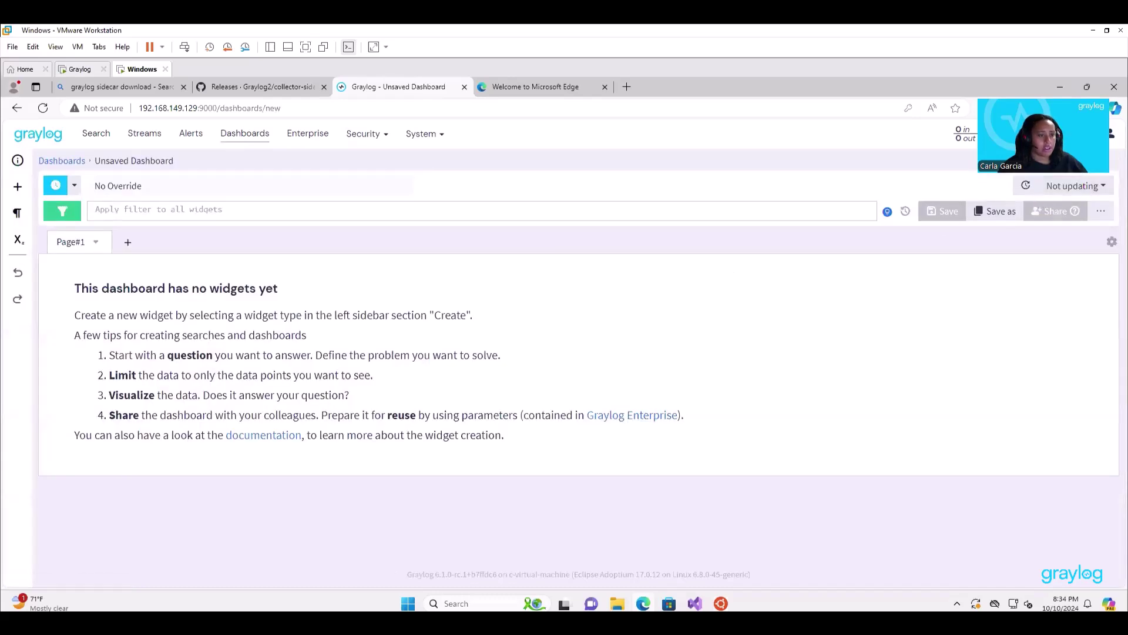
click(18, 188)
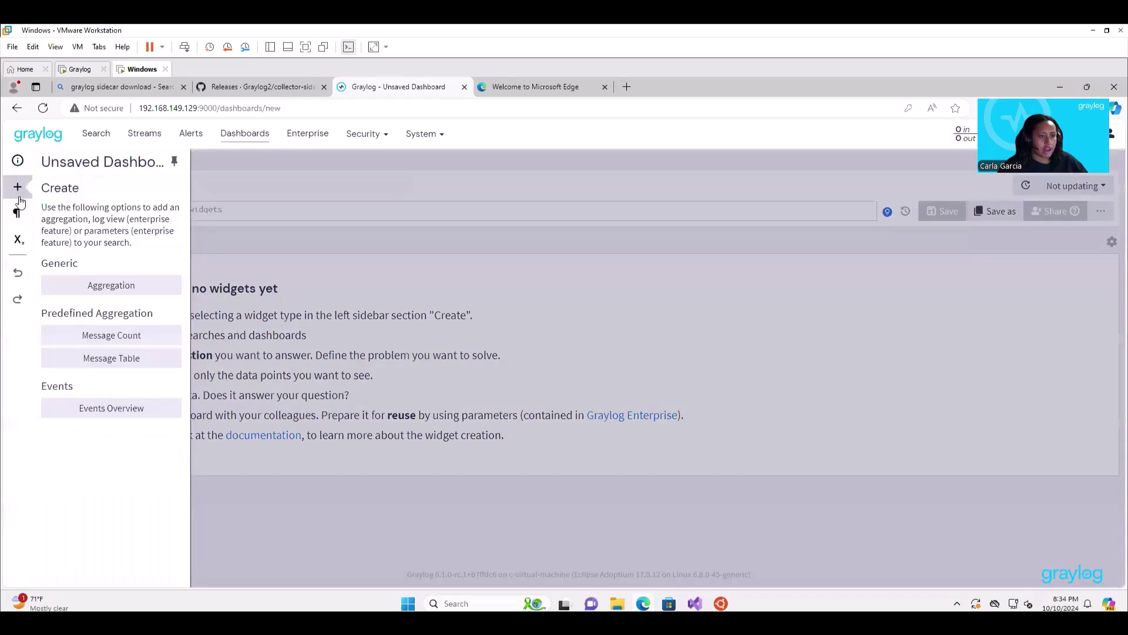
click(155, 340)
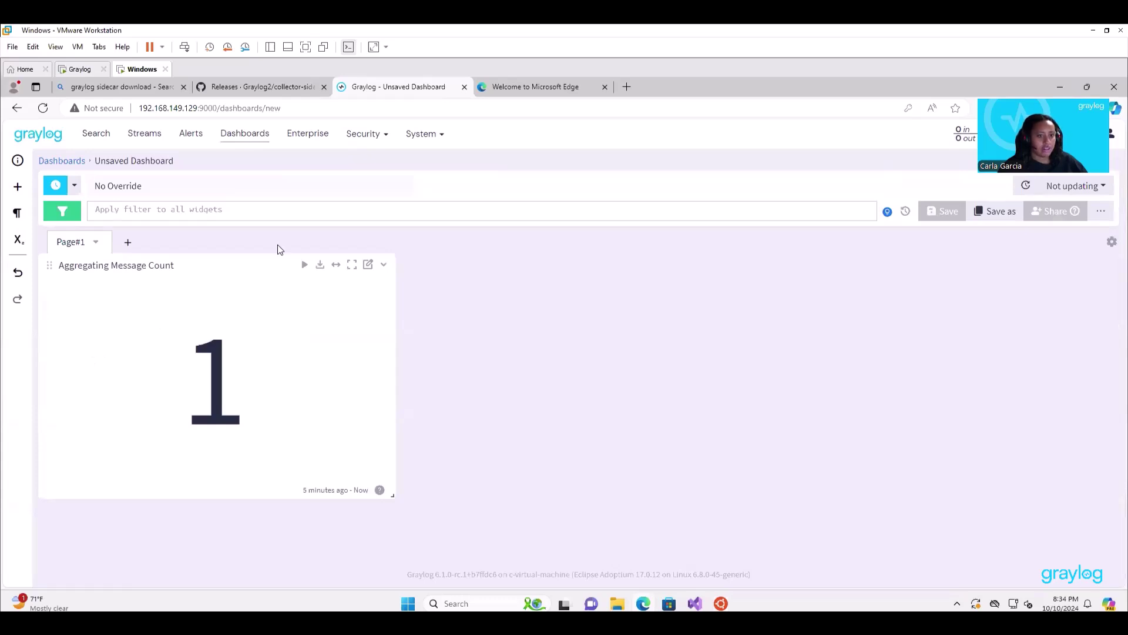
mouse_move(481, 335)
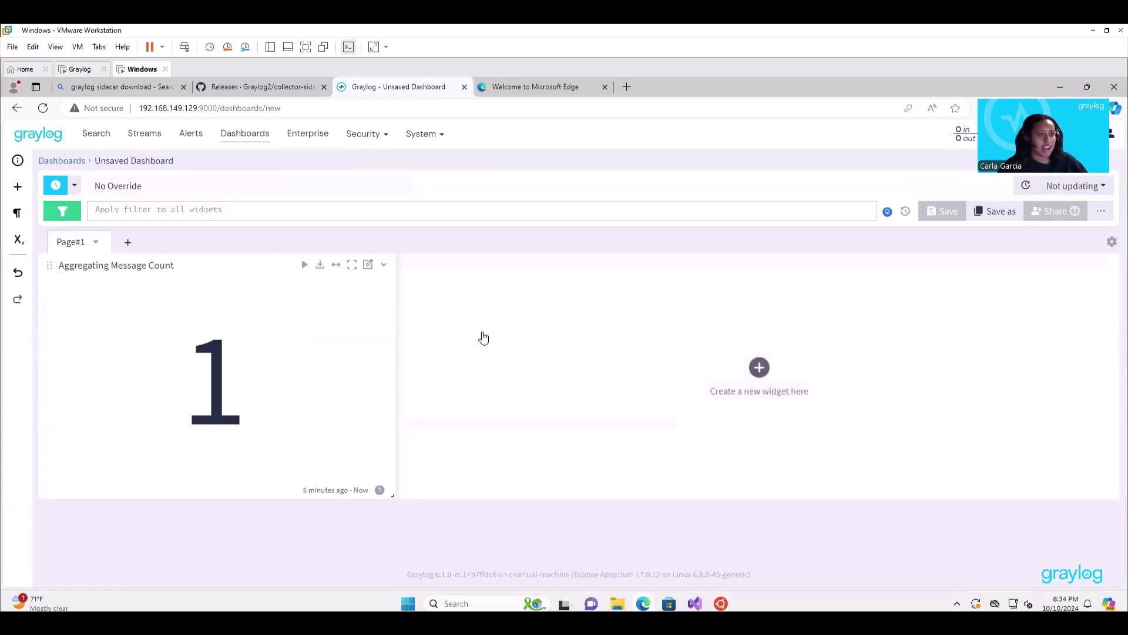
click(778, 372)
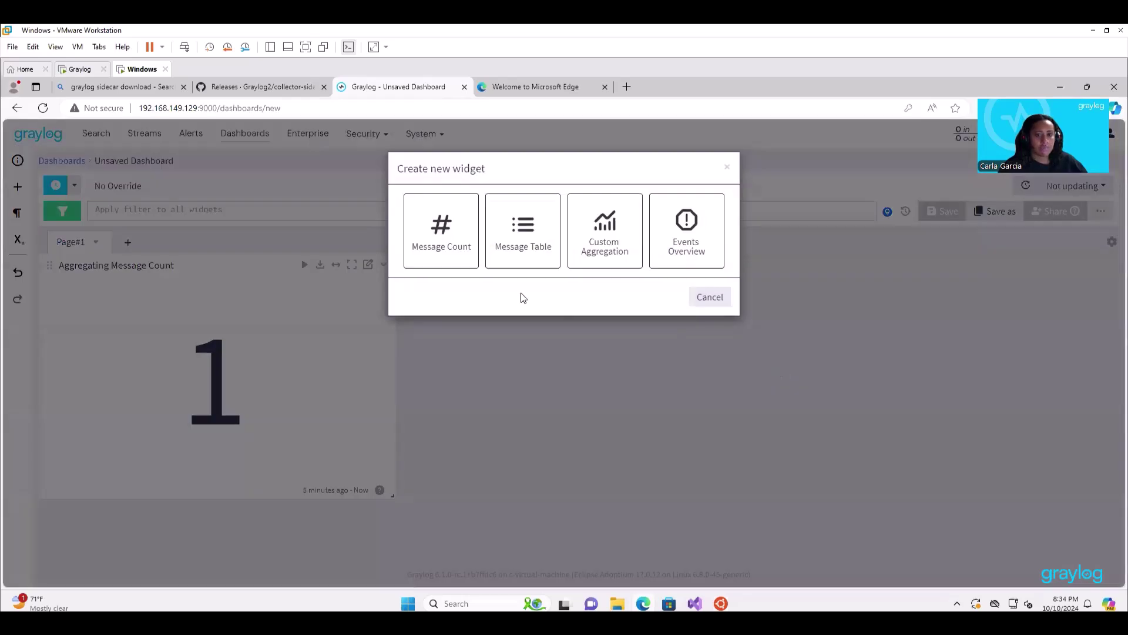
Add a Message Table widget and retitle the count widget 'Message Count'.
click(525, 263)
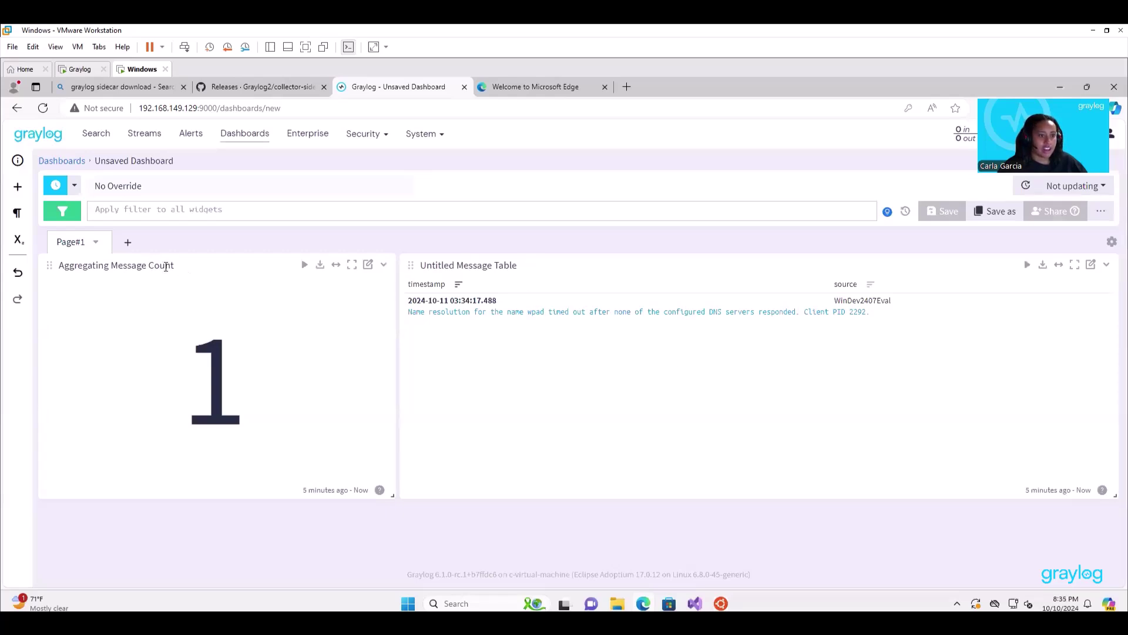
double_click(166, 266)
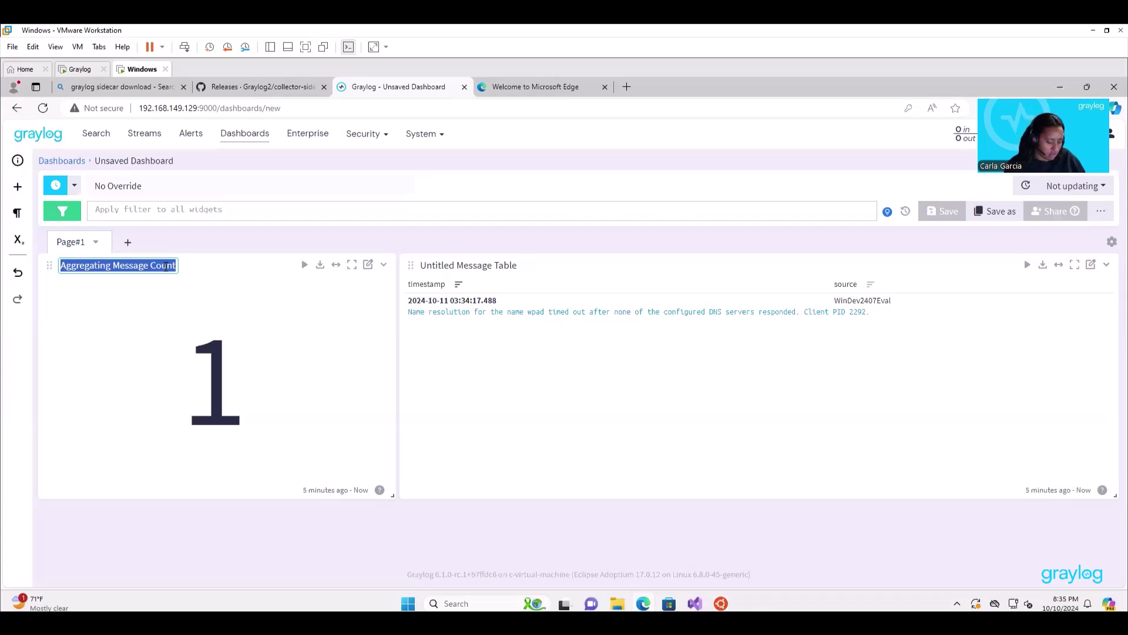
text(Messa)
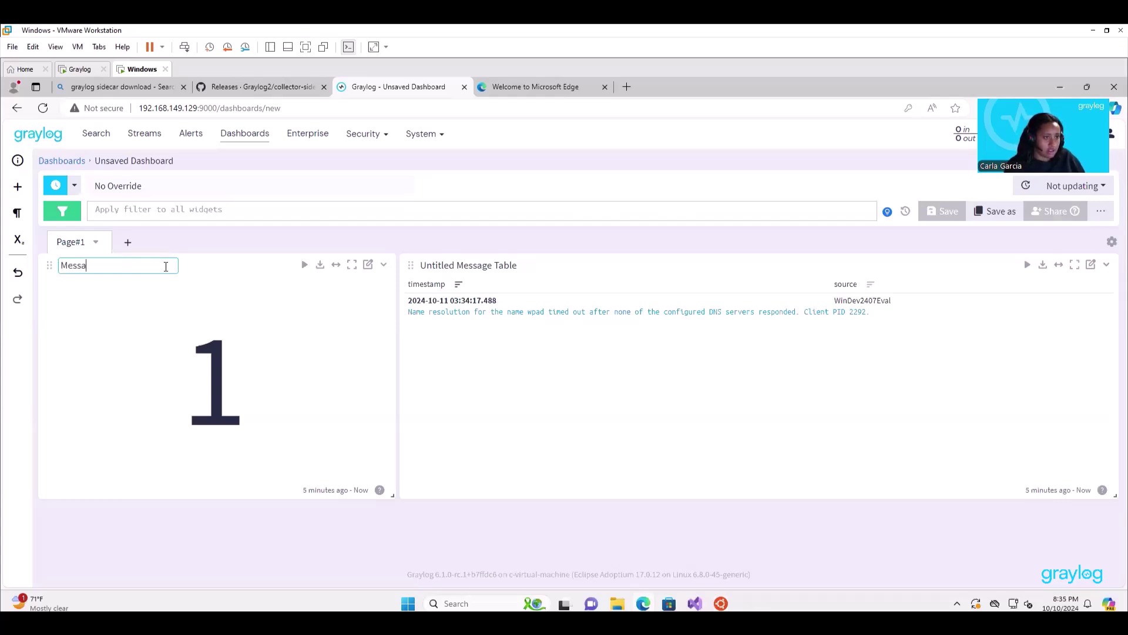
text(ge C)
text(ount)
key(Return)
Title the table widget 'Message Table' and drag its corner to make it narrower.
double_click(445, 265)
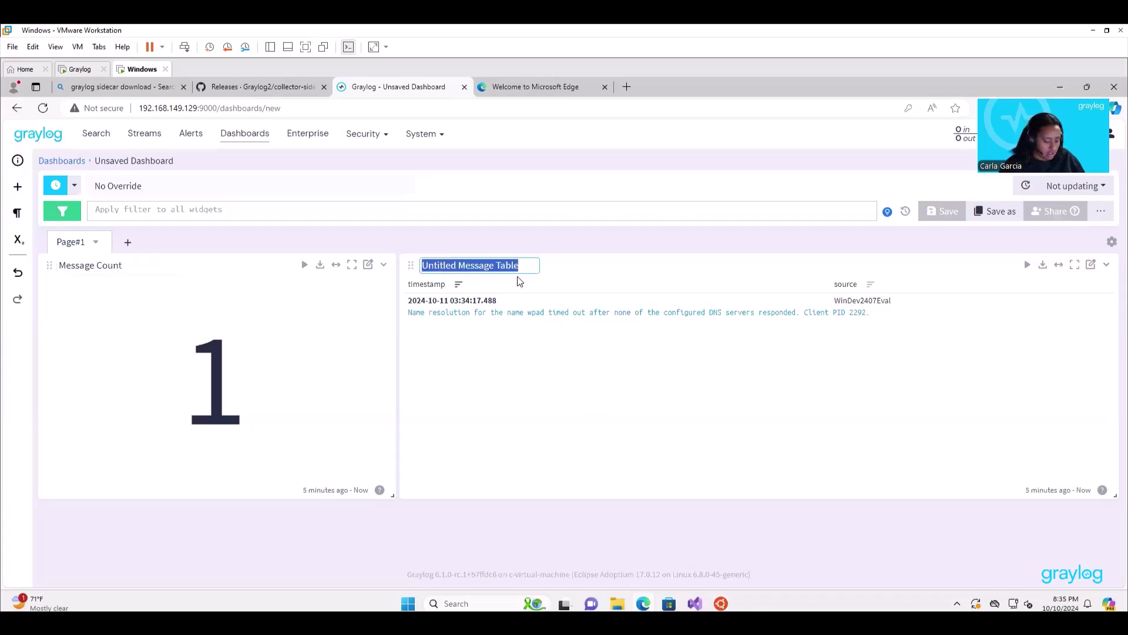
text(Messa)
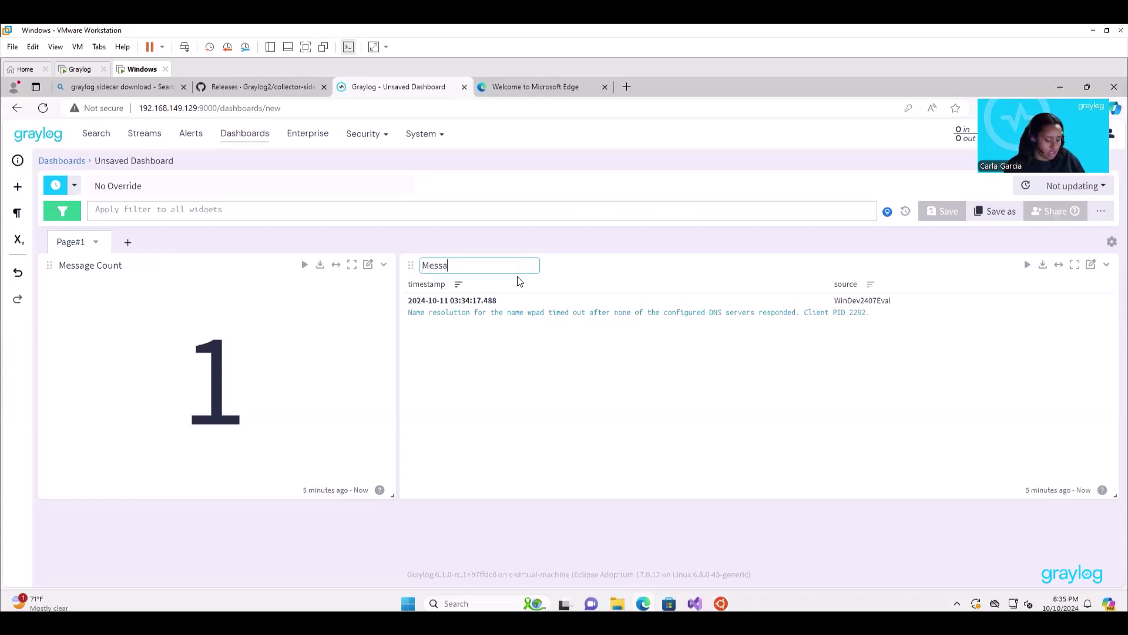
text(ge tab)
key(BackSpace)
key(BackSpace)
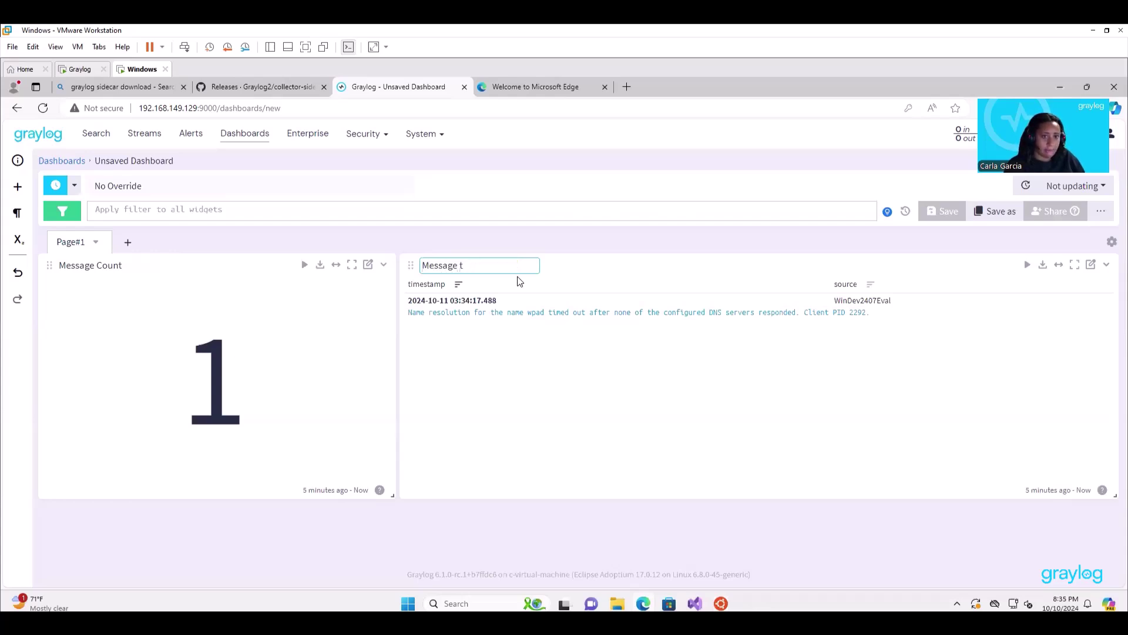
text(Table)
click(567, 278)
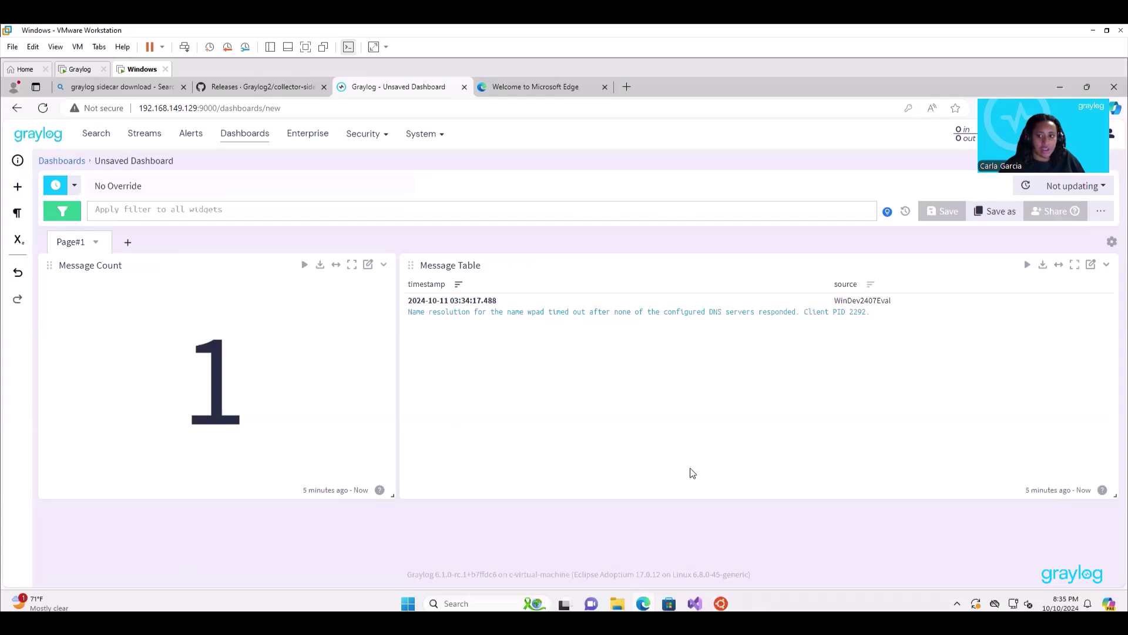
drag(1115, 496, 729, 471)
Add a Custom Aggregation widget and group it by the source field.
click(844, 437)
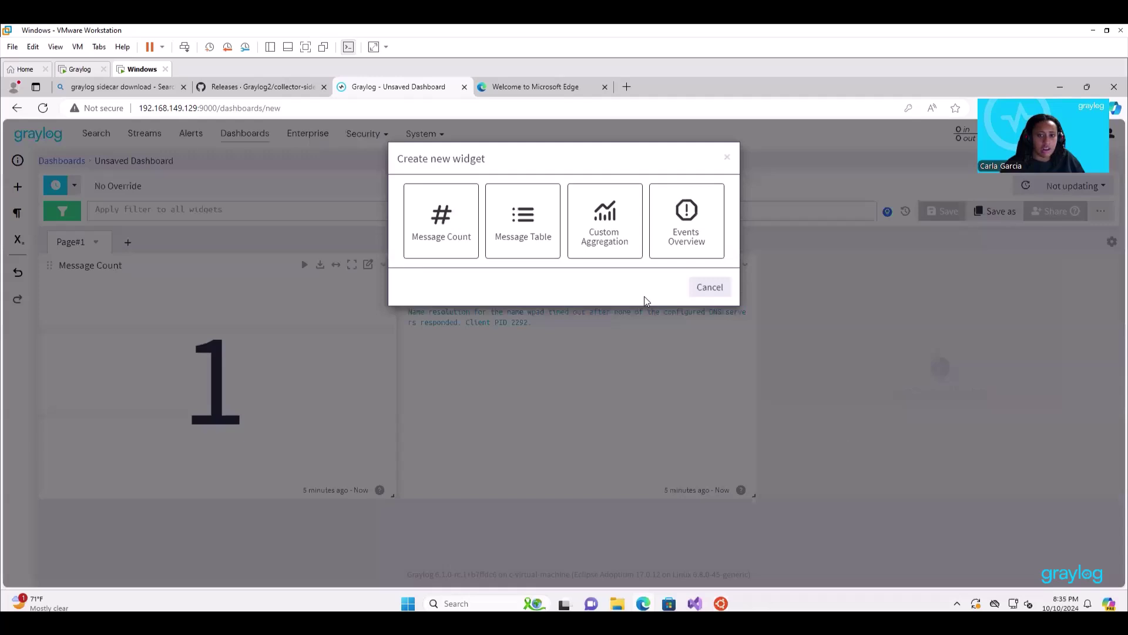
click(588, 234)
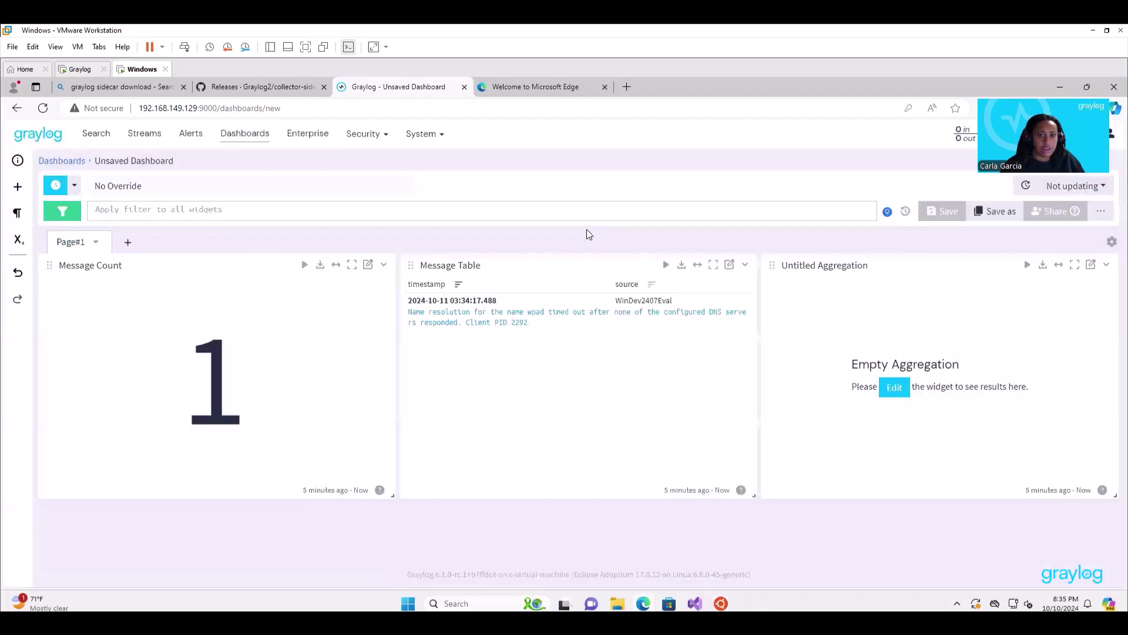
click(895, 390)
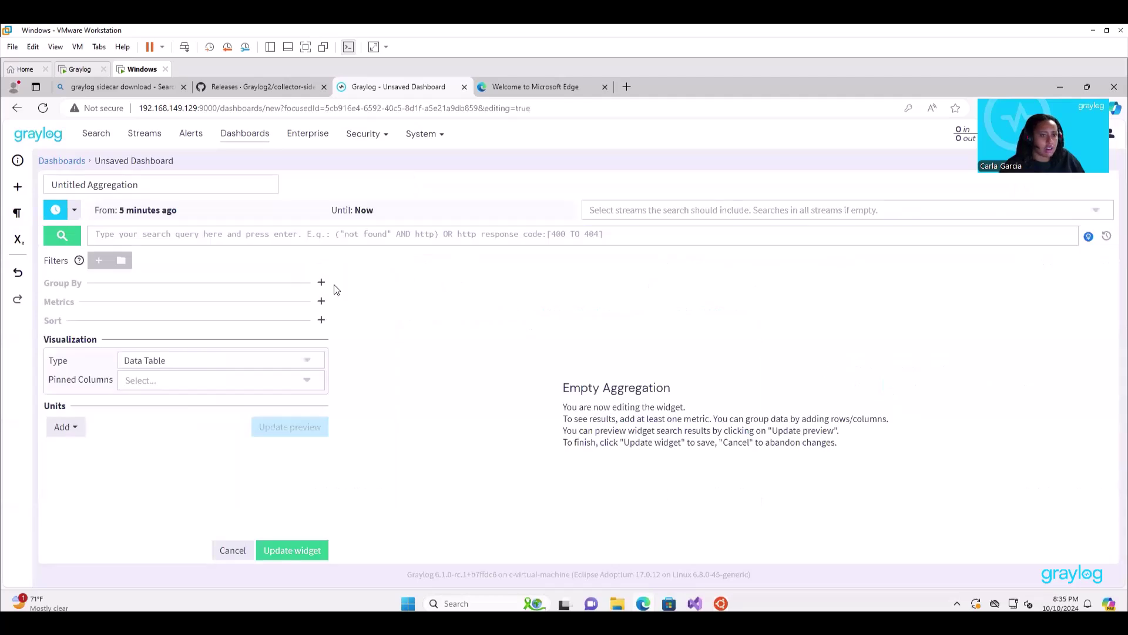
click(321, 283)
click(243, 321)
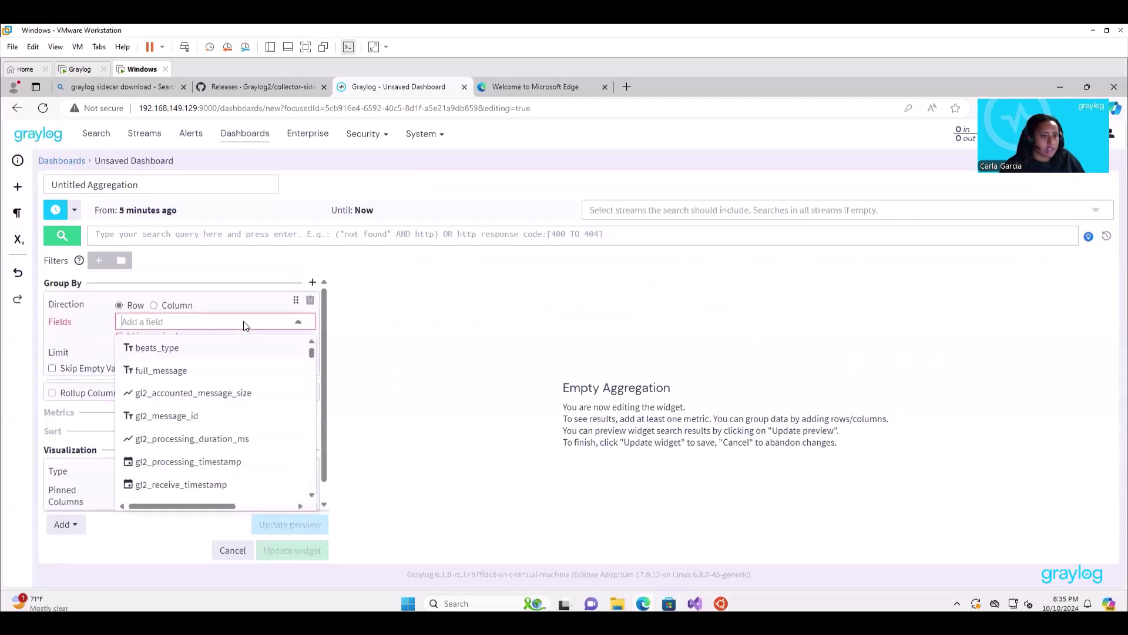
scroll(259, 423, down, 6)
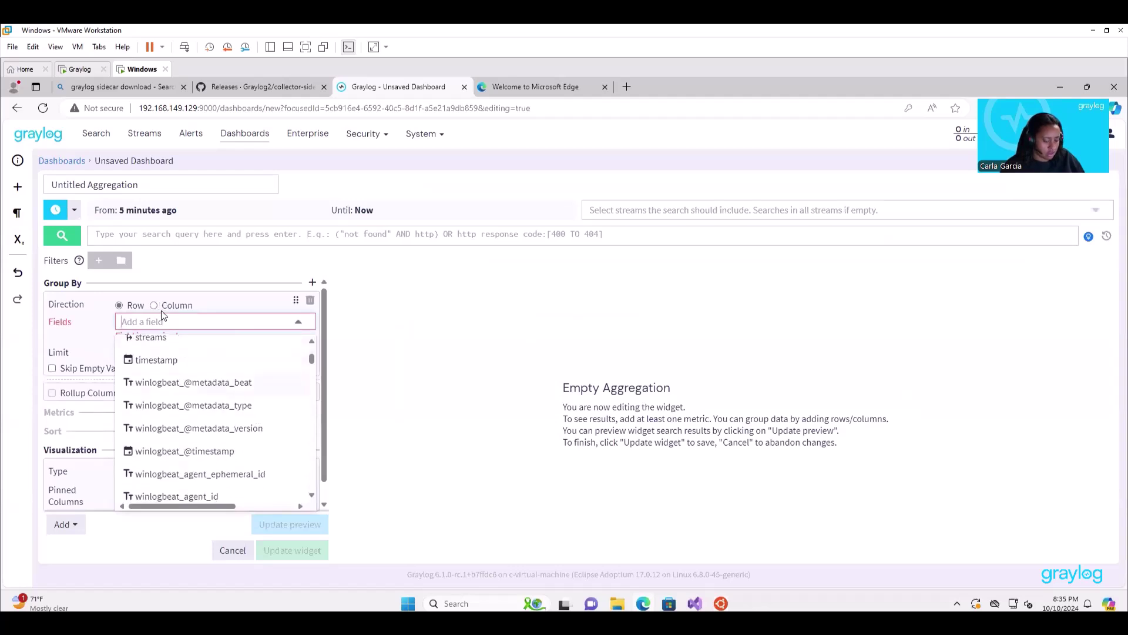
text(ip)
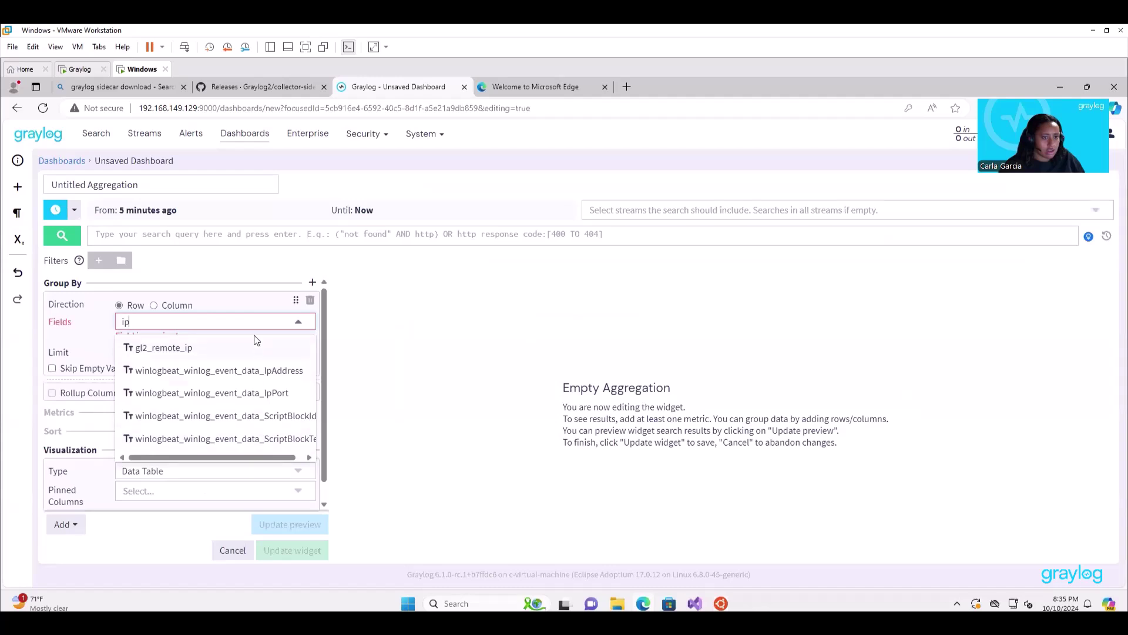
key(BackSpace)
key(BackSpace)
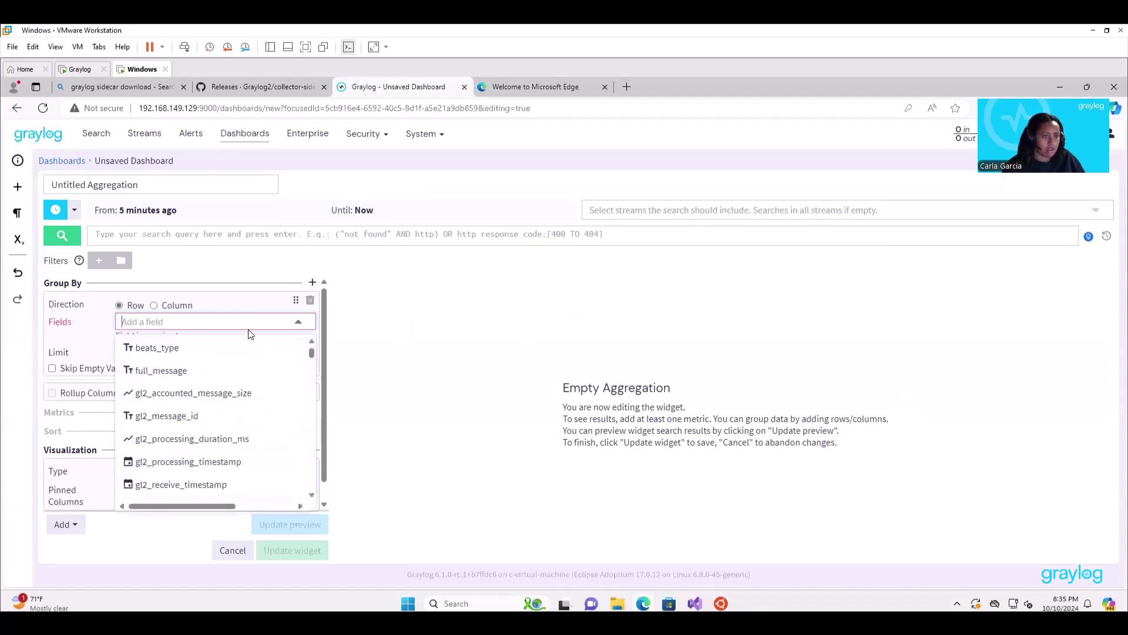
scroll(242, 426, down, 4)
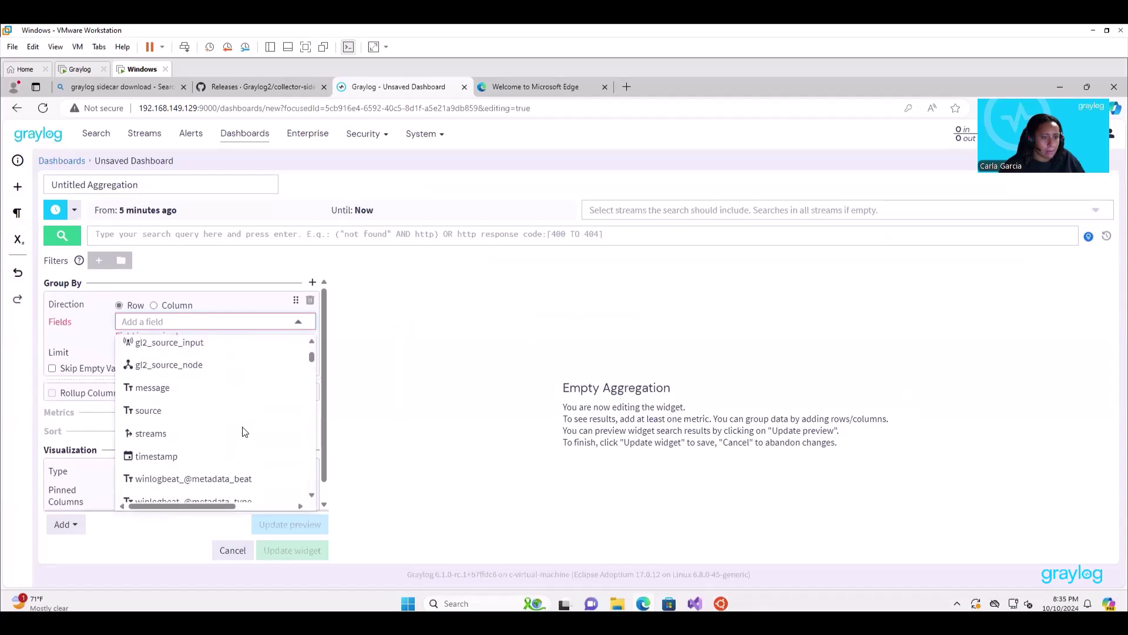
click(199, 427)
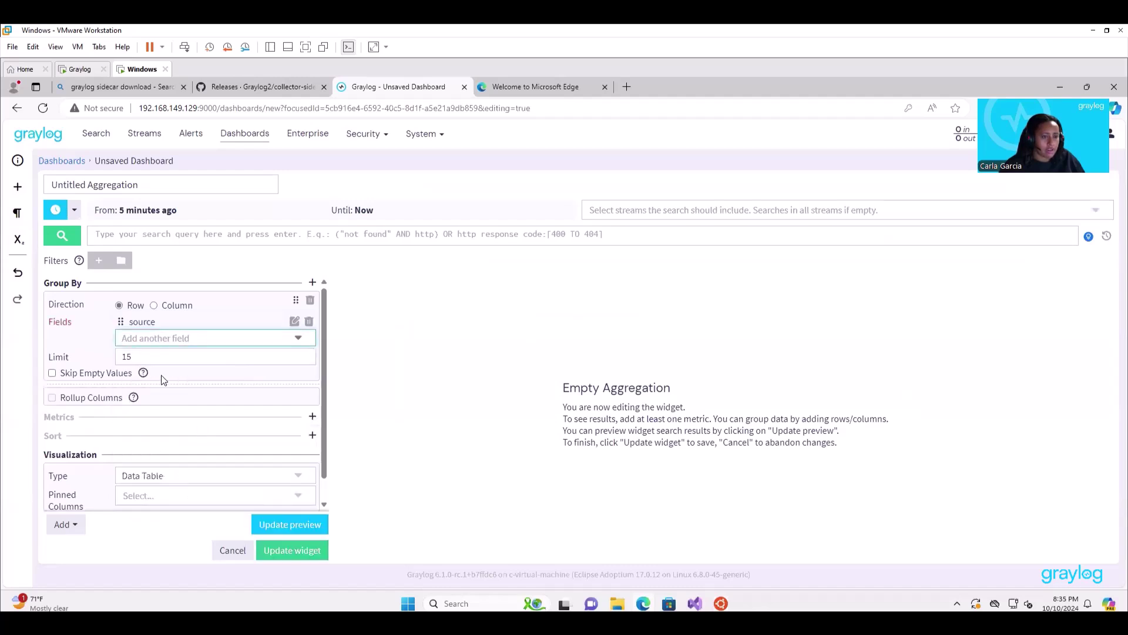
Skip empty values, set the grouping limit to 10, and choose Bar Chart visualization.
click(52, 374)
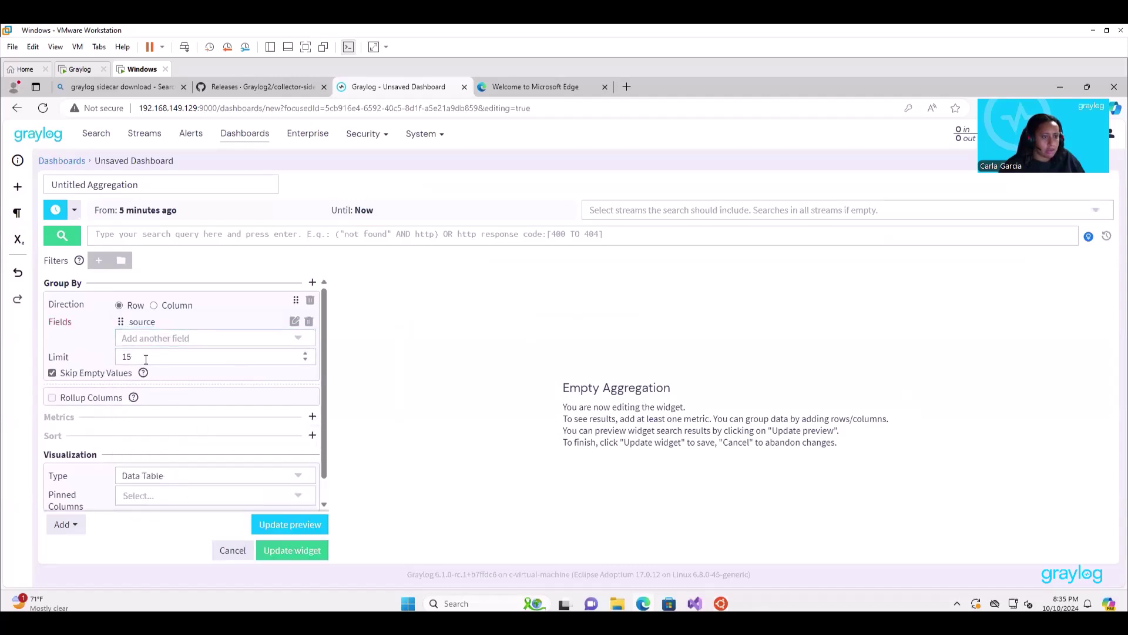
drag(143, 356, 97, 359)
text(10)
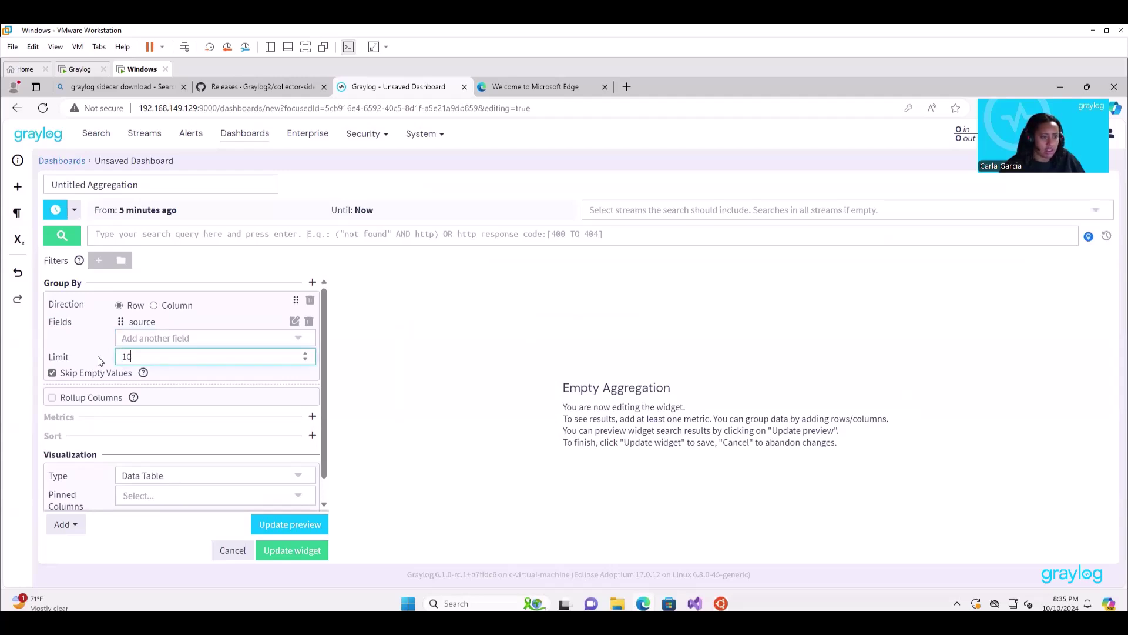
click(190, 486)
click(190, 478)
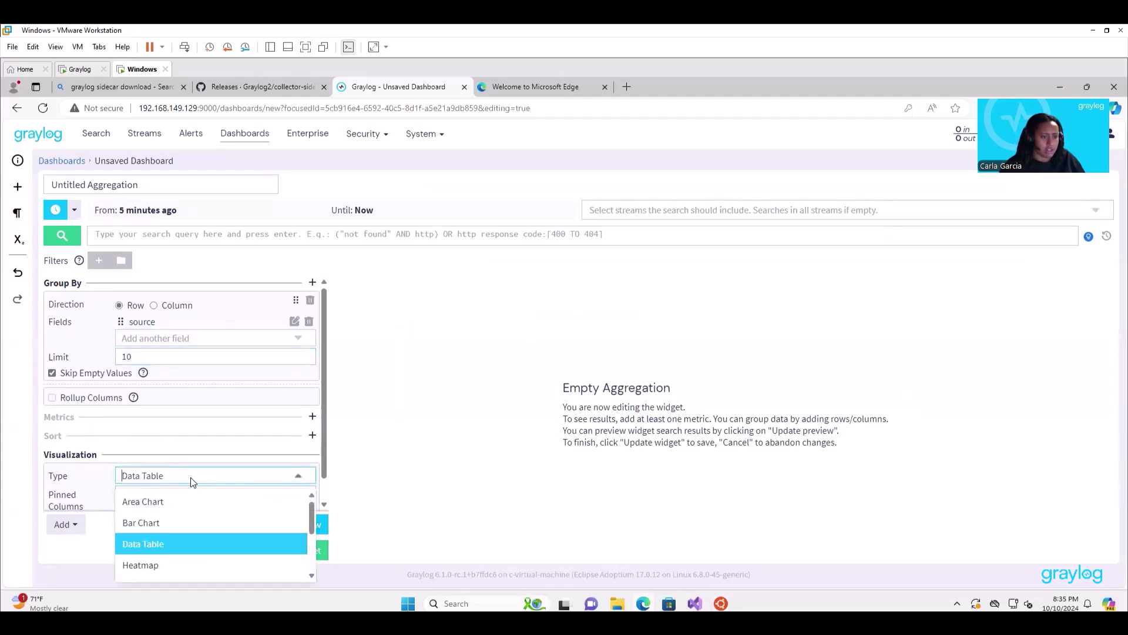
click(186, 520)
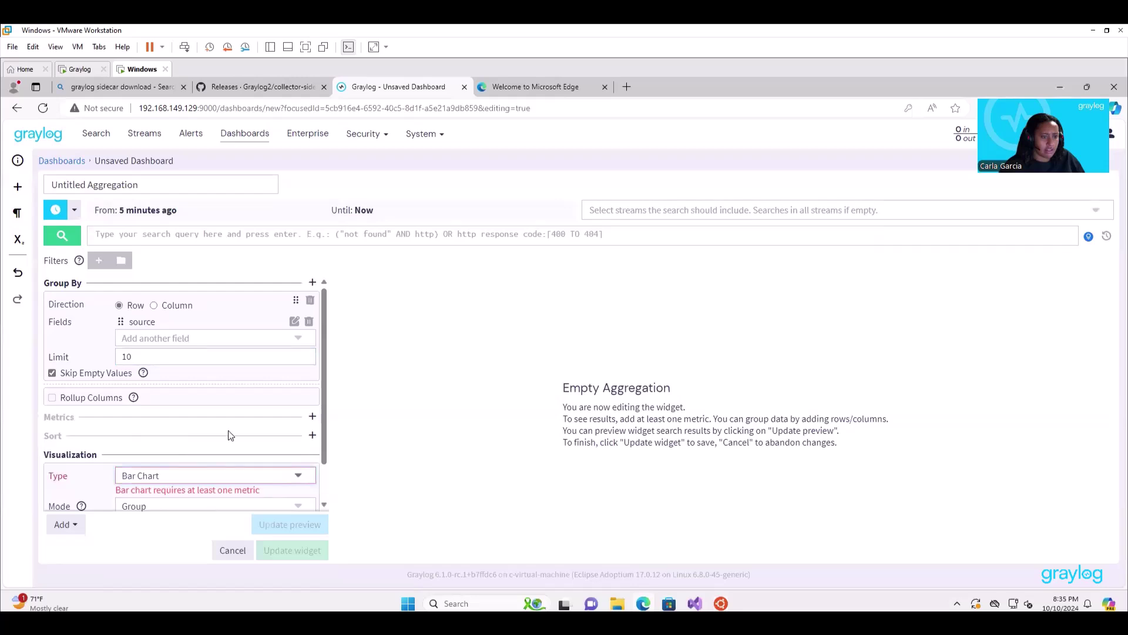
Add a Count metric and update the preview of counts by source.
click(312, 417)
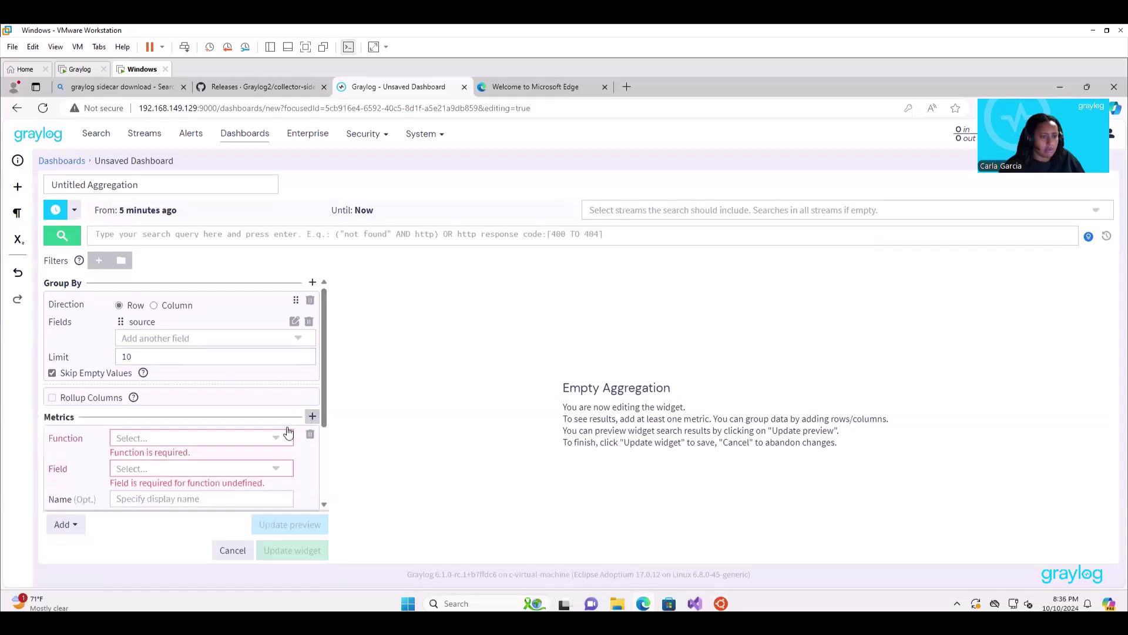
click(244, 436)
click(206, 508)
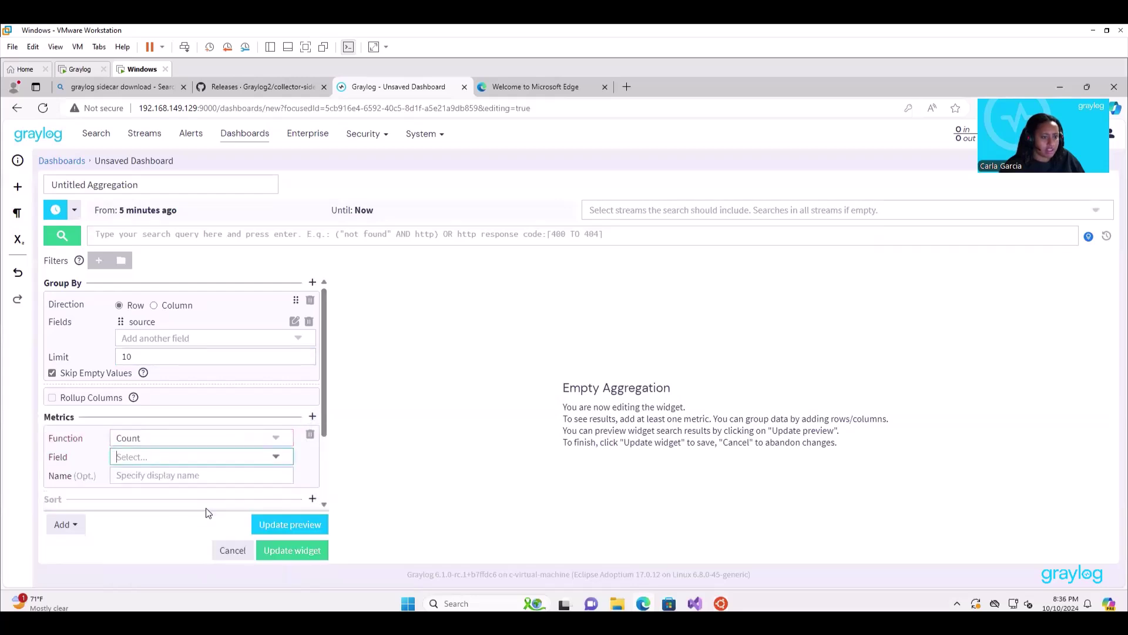
click(301, 525)
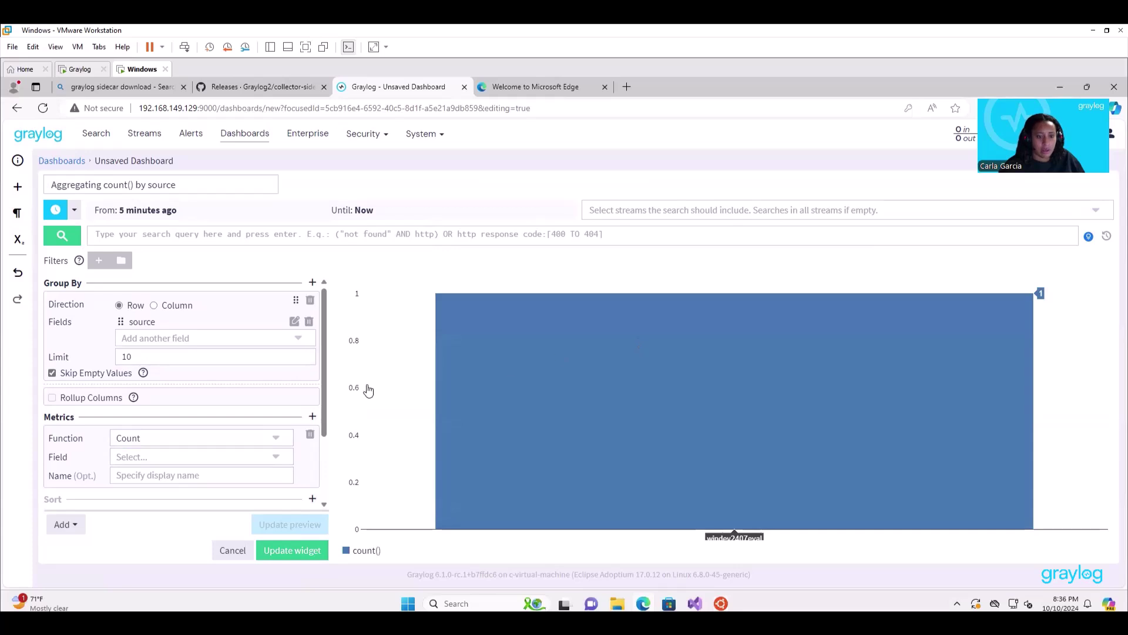
Save the bar chart as the dashboard's third widget and rename its title to 'Count by source'.
click(311, 553)
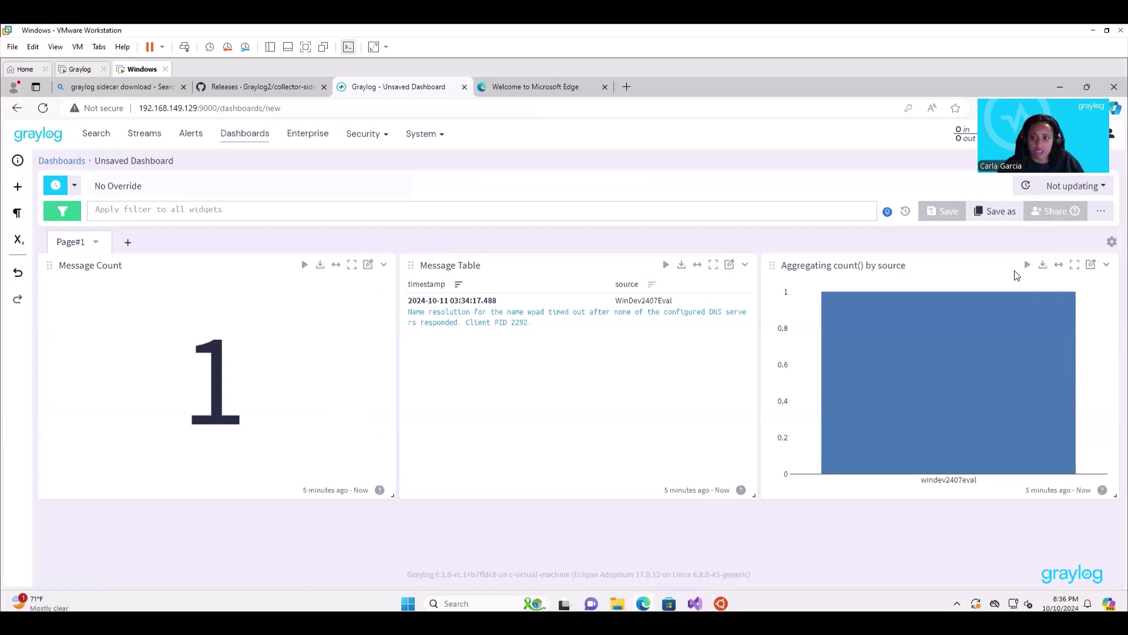
double_click(888, 265)
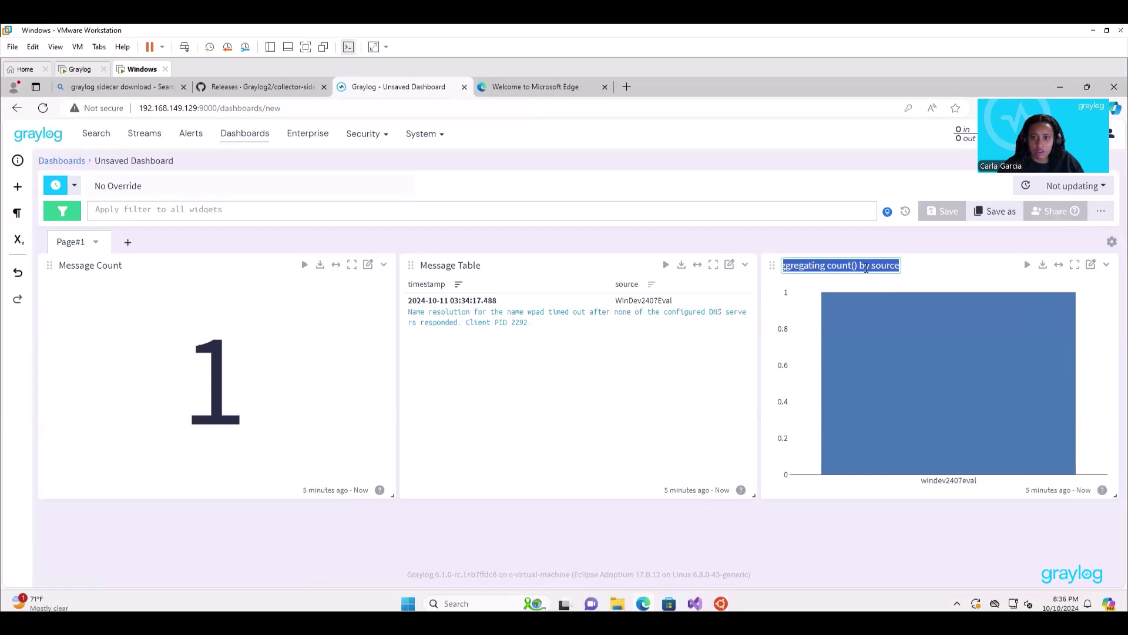
click(849, 265)
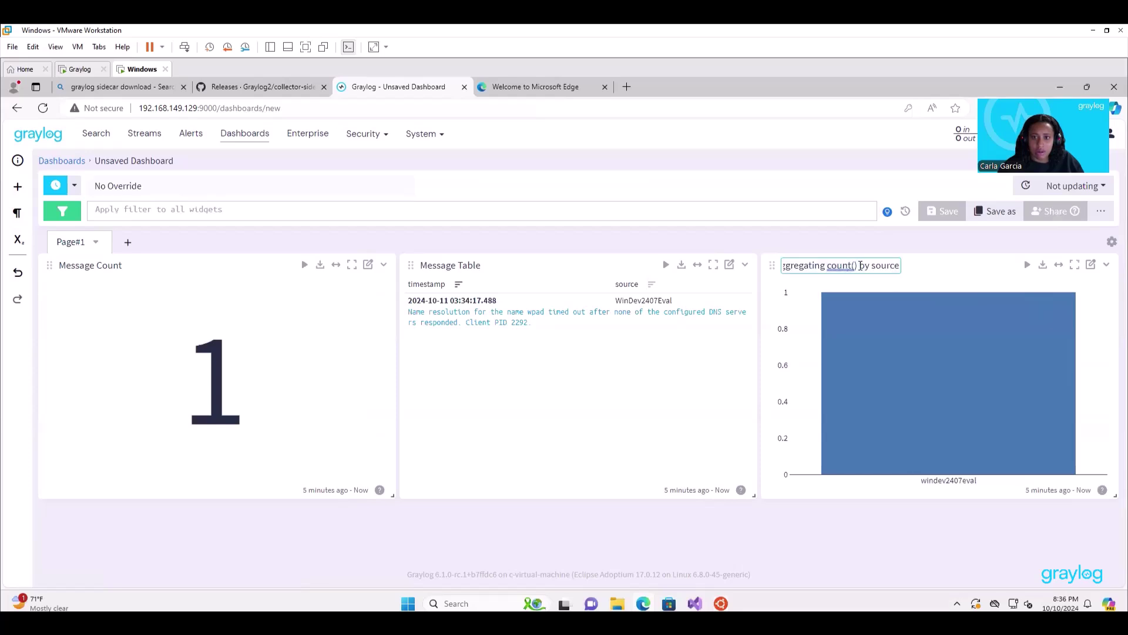
drag(857, 265, 726, 267)
text(Cp)
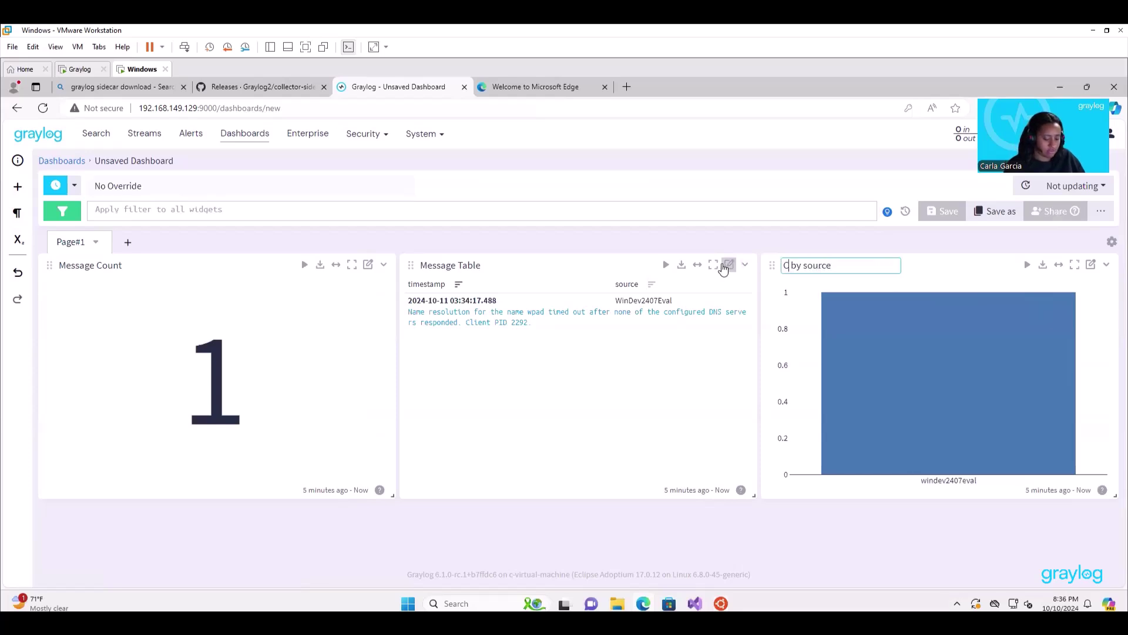
key(BackSpace)
text(ount)
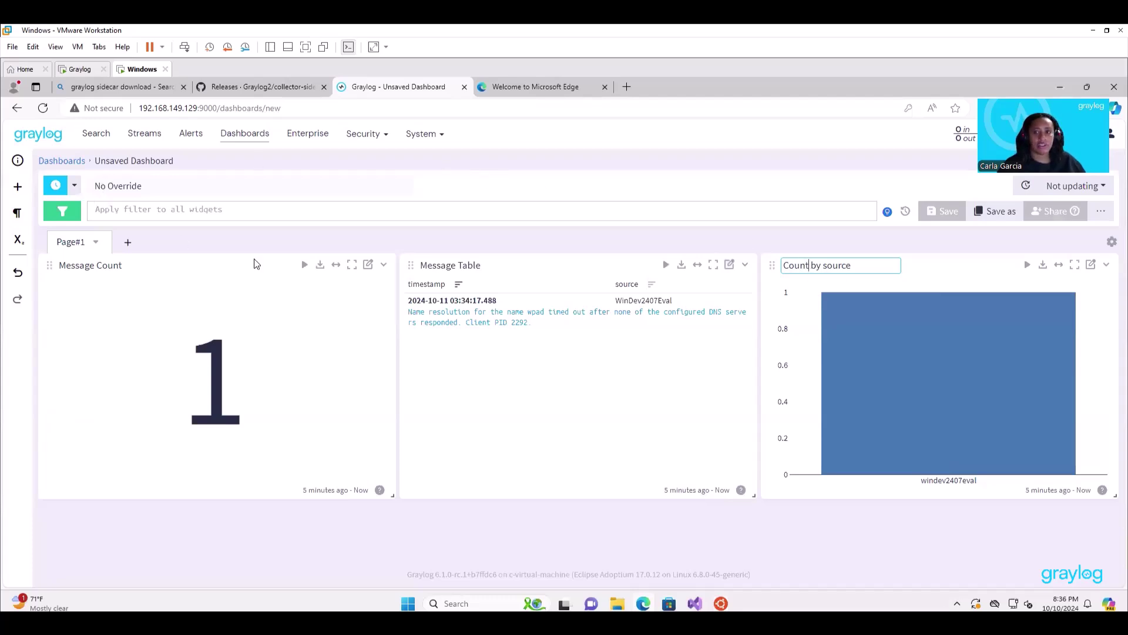
click(668, 244)
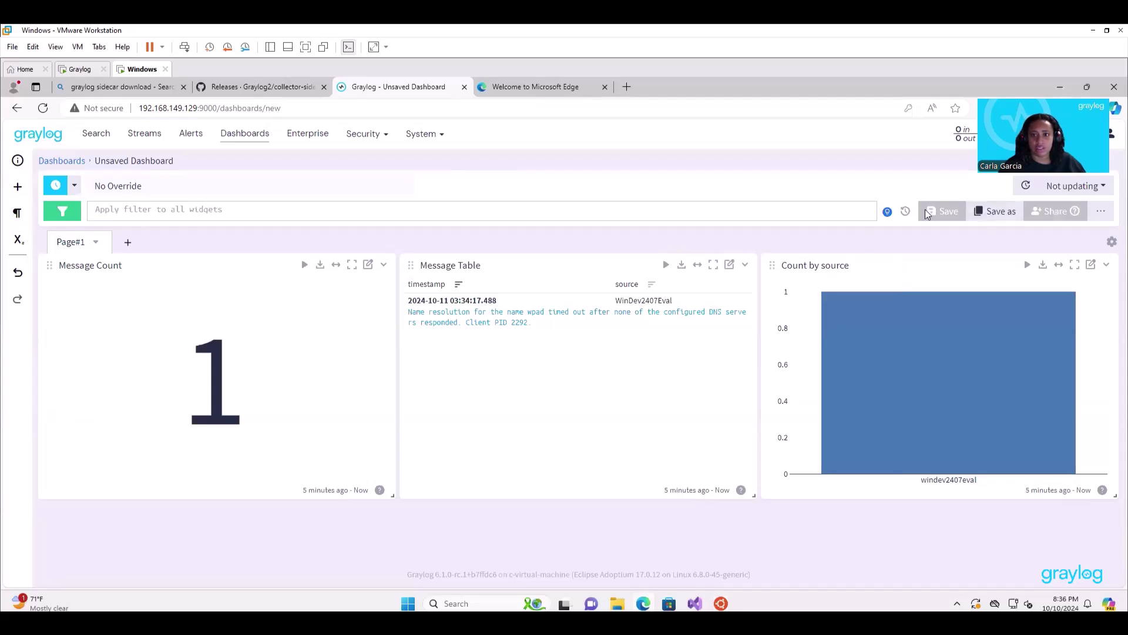